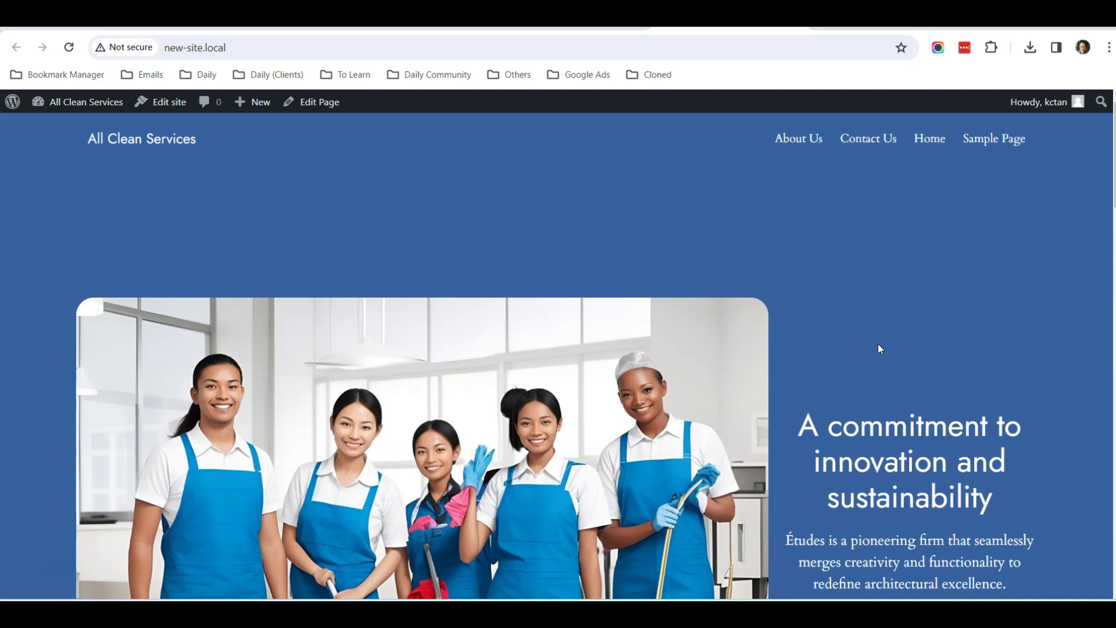
Step: Switch from the All Clean Services homepage to the WordPress admin Dashboard tab
left_click(544, 17)
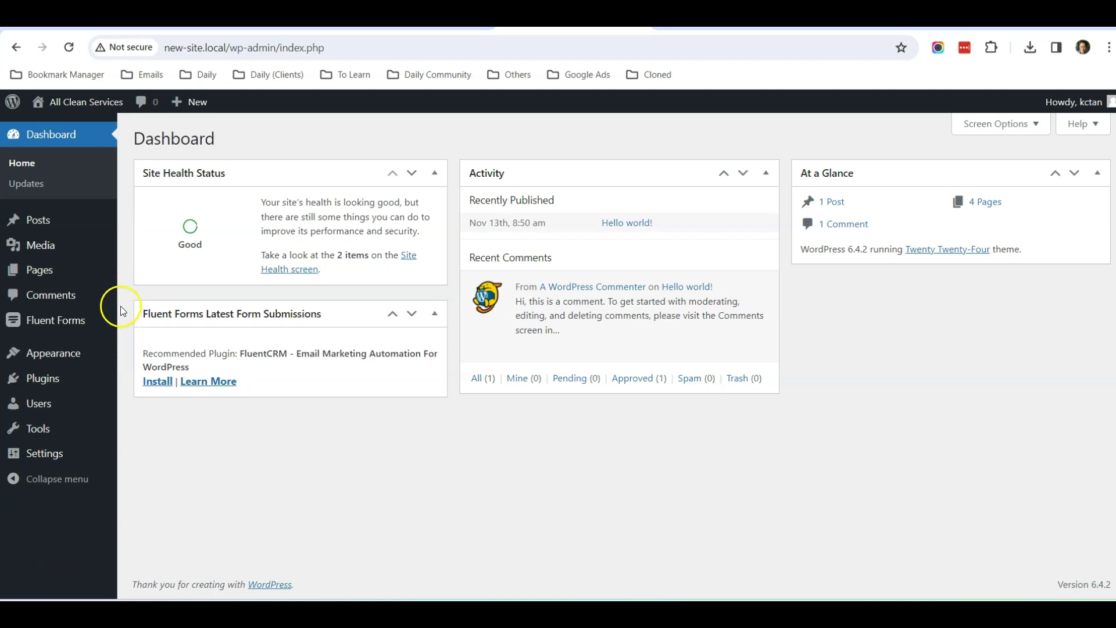
Step: Add a new post and paste the title 'How to create a Zen workspace: Office Cleaning Tips'
mouse_move(73, 280)
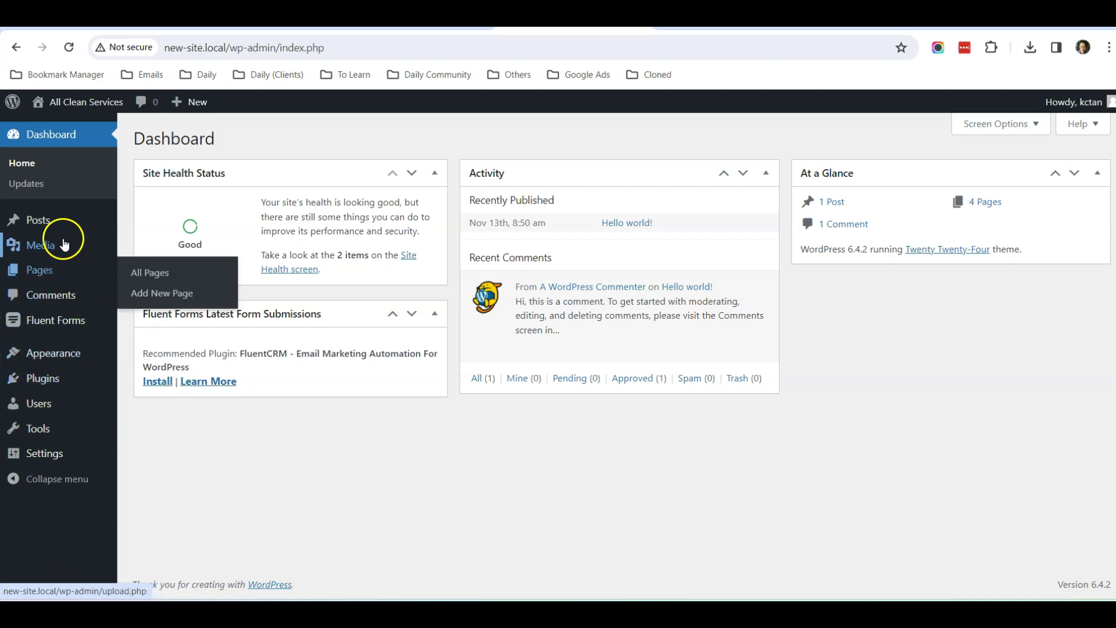
mouse_move(50, 219)
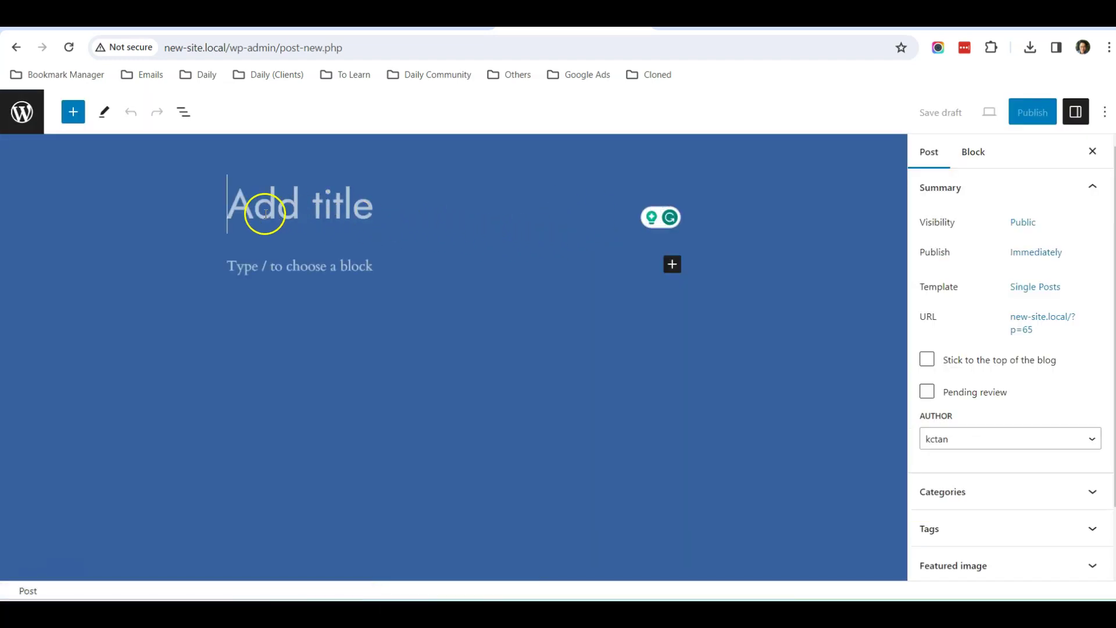
type("How to create a Zen workspace: Office Cleaning Tips")
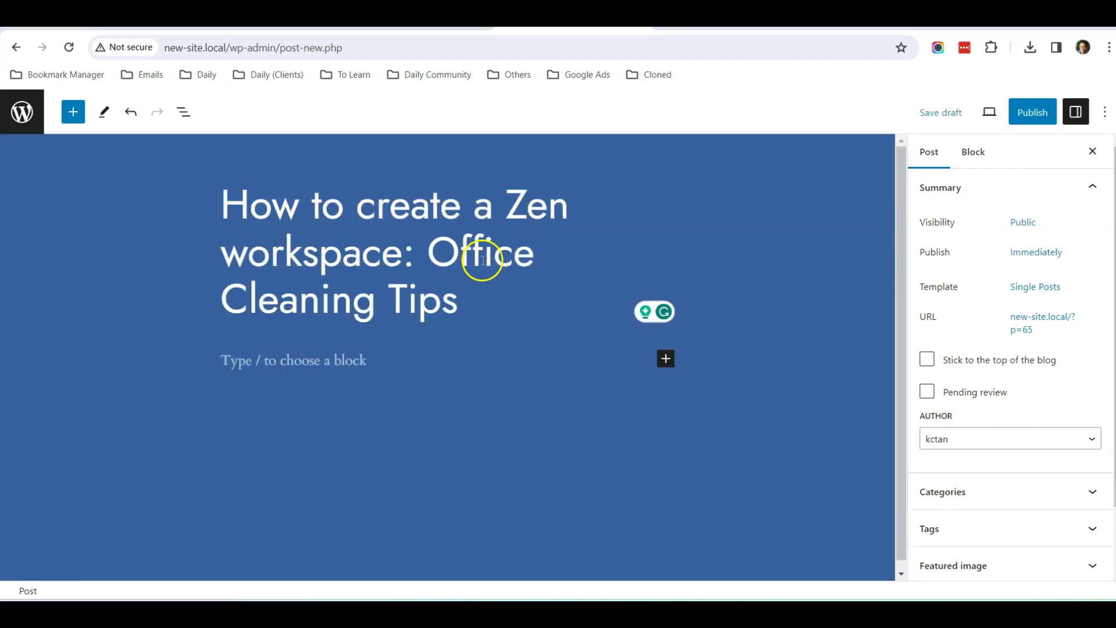
Step: Paste the full multi-paragraph Zen workspace article into the empty post body
left_click(380, 363)
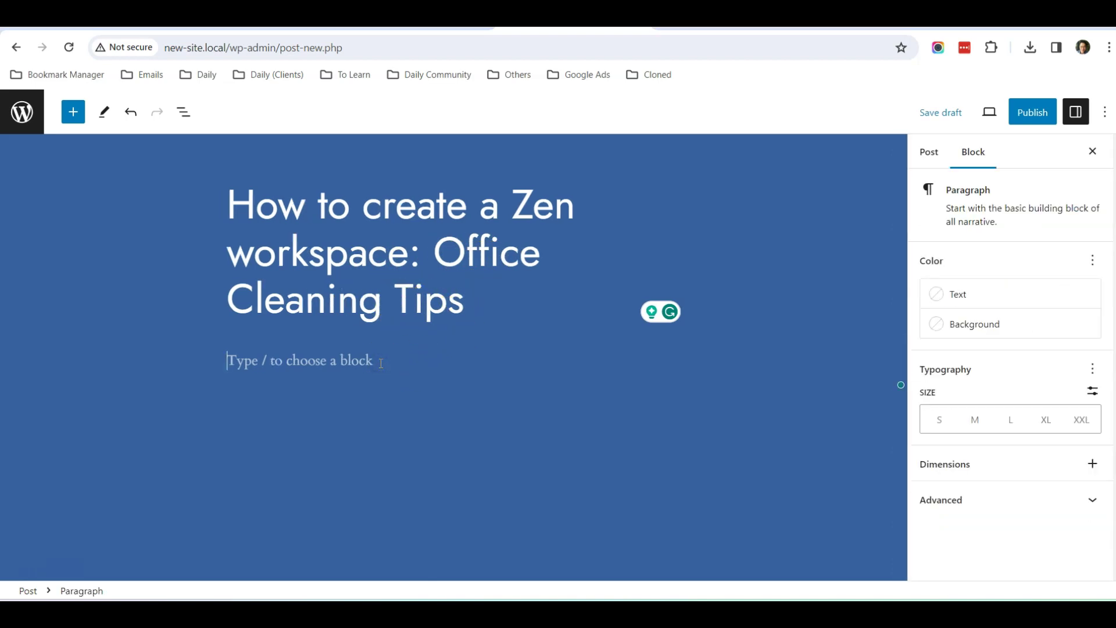
left_click(378, 372)
key("ctrl+v")
Step: Review the pasted article and select its first paragraph
scroll(498, 287, "up", 10)
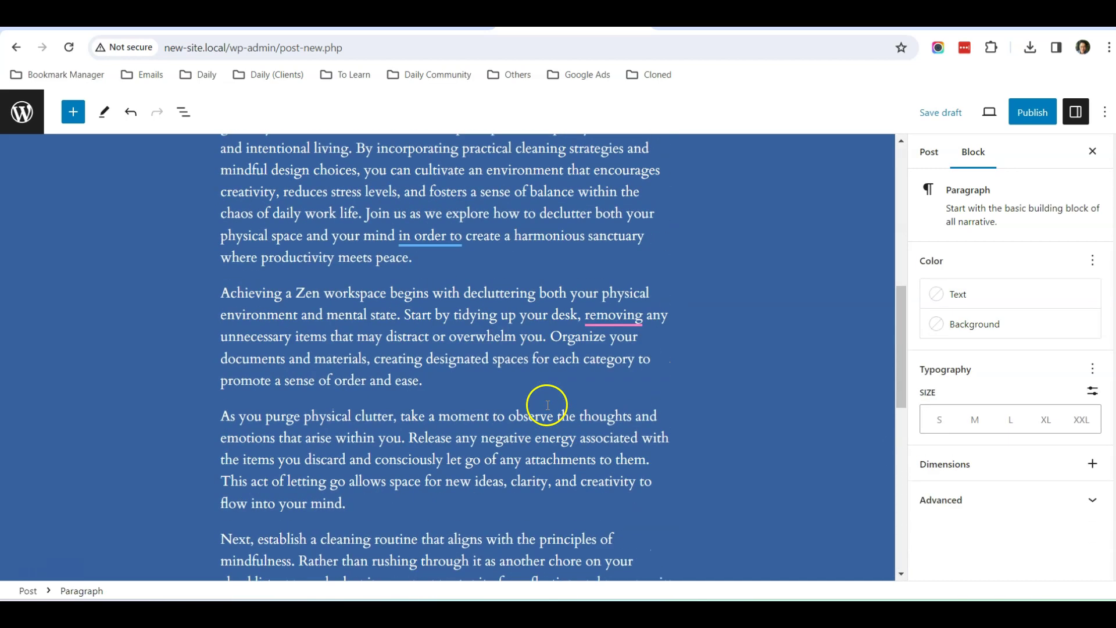
scroll(547, 405, "up", 9)
scroll(523, 374, "down", 5)
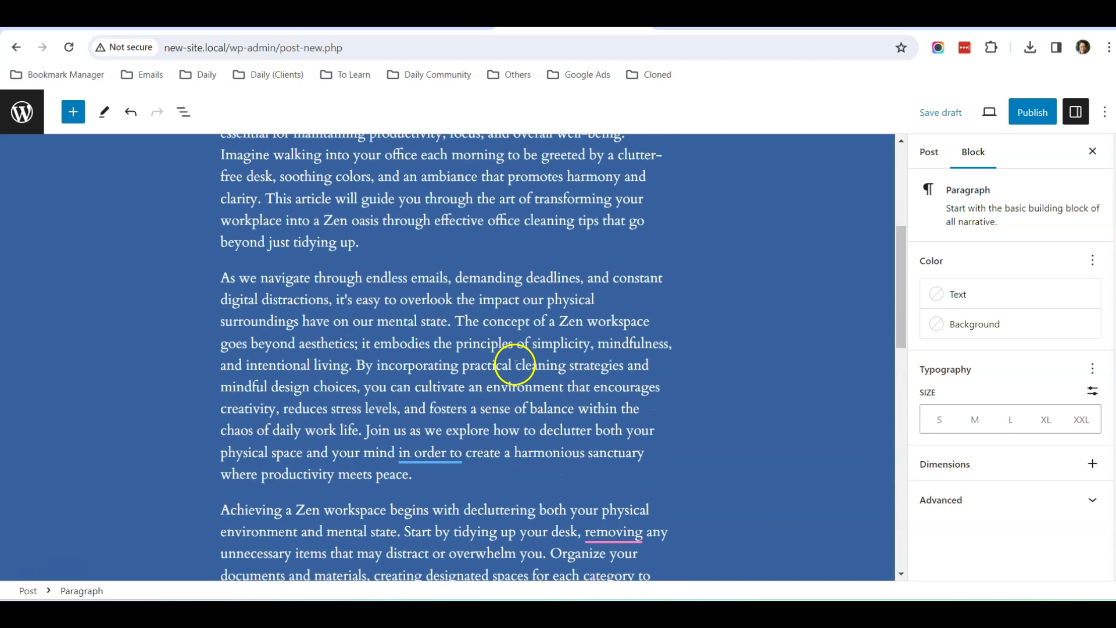
scroll(516, 364, "down", 13)
scroll(518, 368, "up", 5)
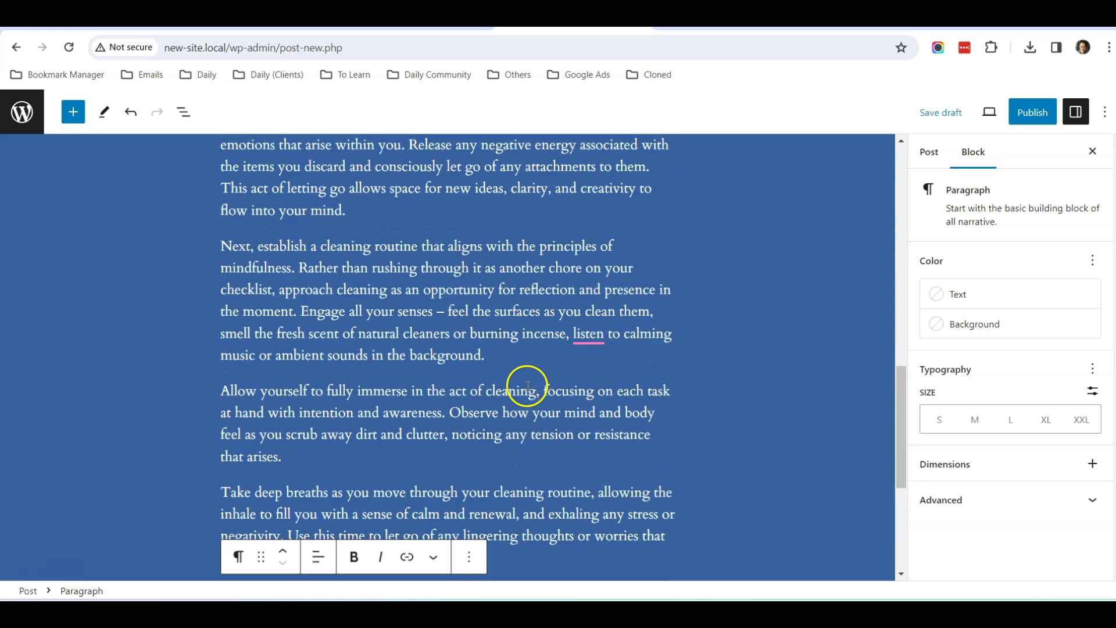
scroll(528, 387, "up", 15)
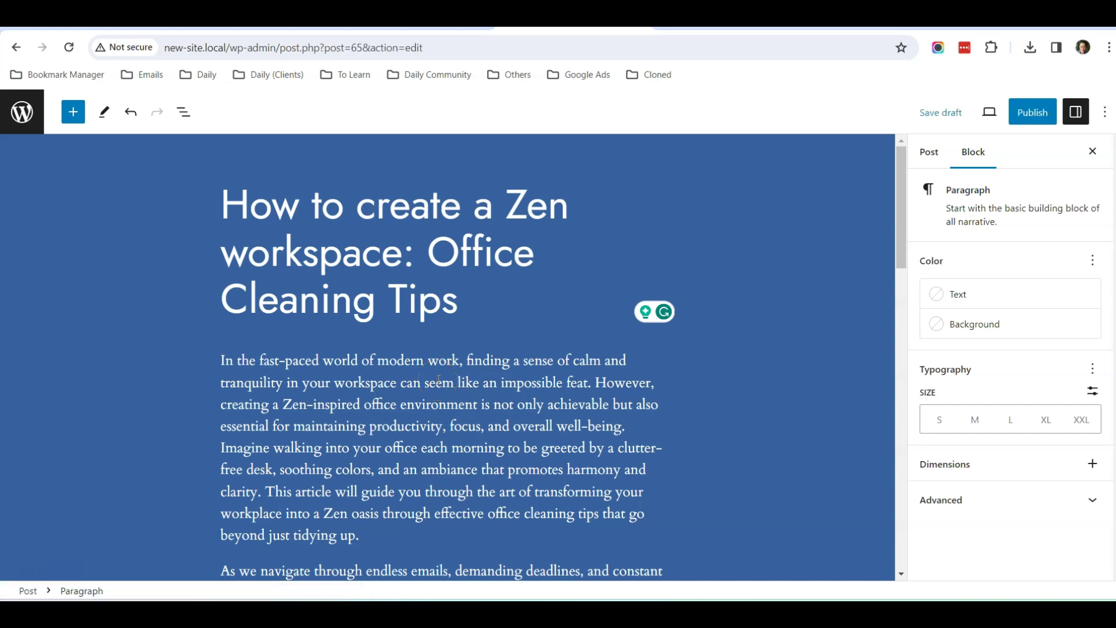
scroll(439, 379, "down", 3)
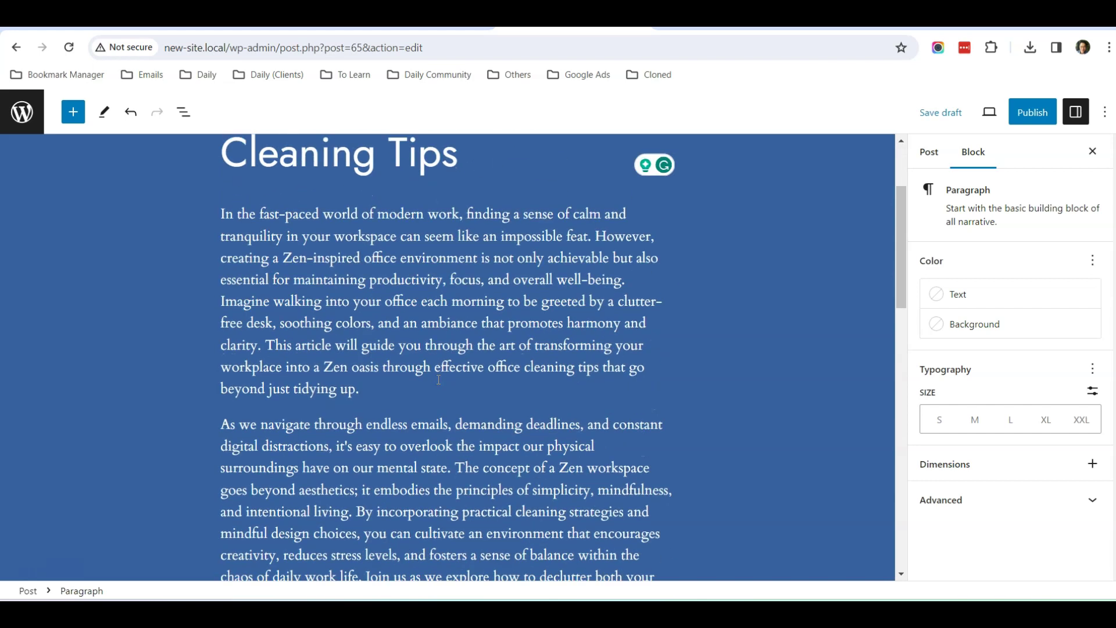
left_click(411, 391)
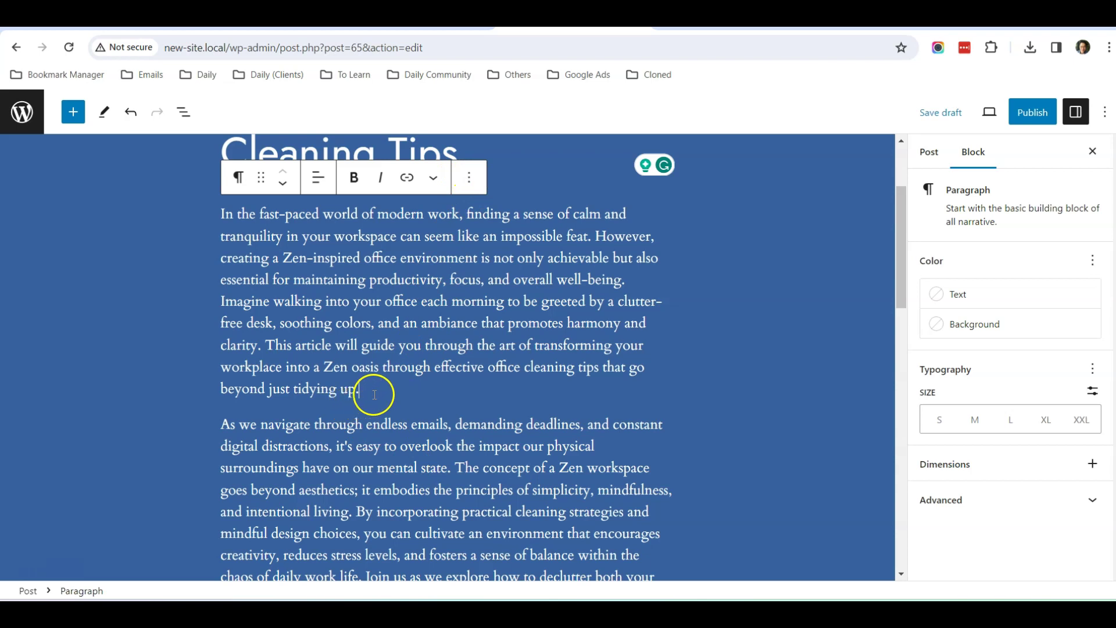
Step: Add an Image block directly after the article's first paragraph using /image
left_click(470, 178)
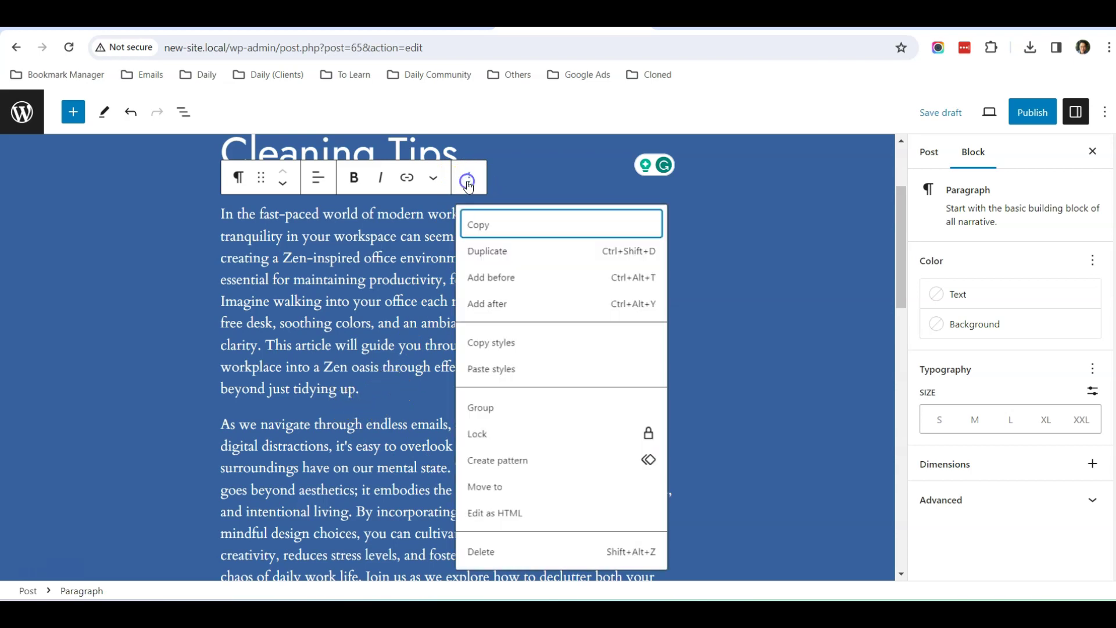
left_click(510, 303)
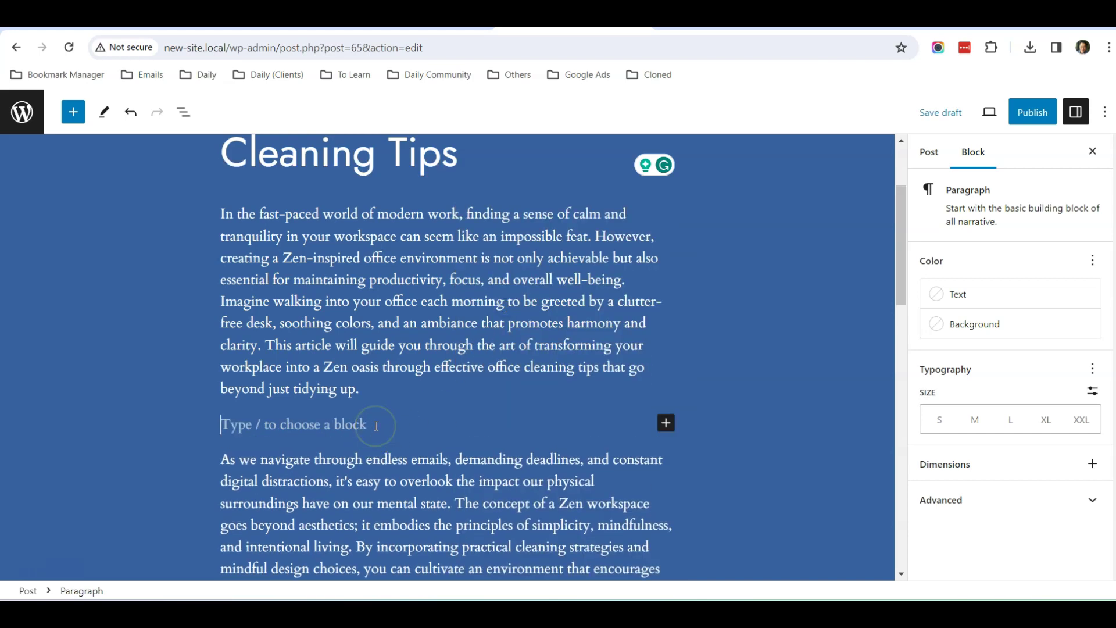
type("/im")
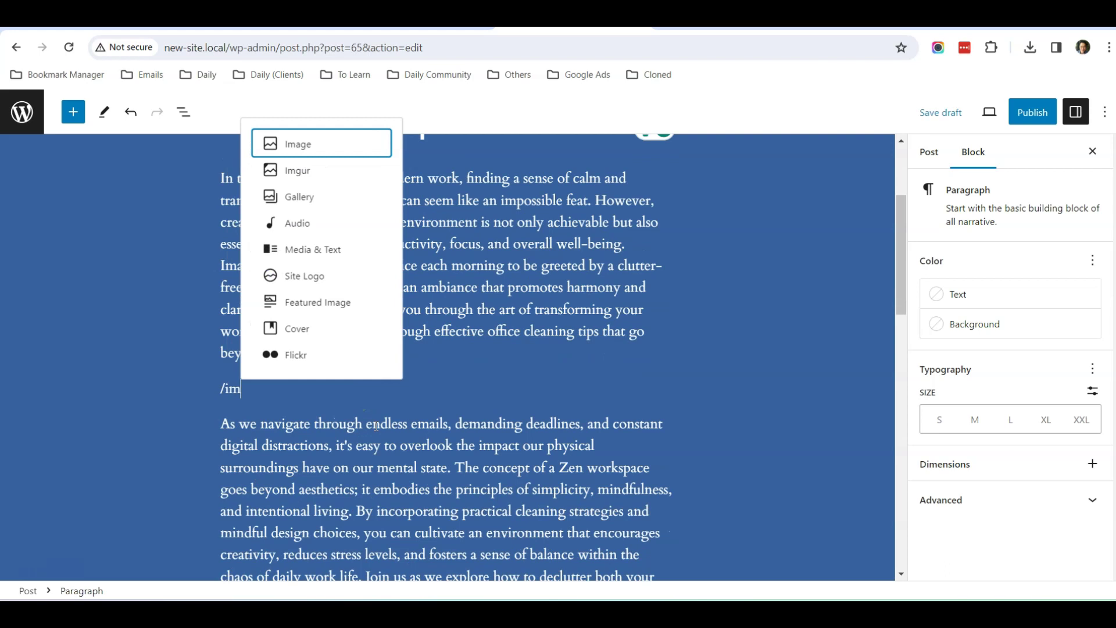
type("age")
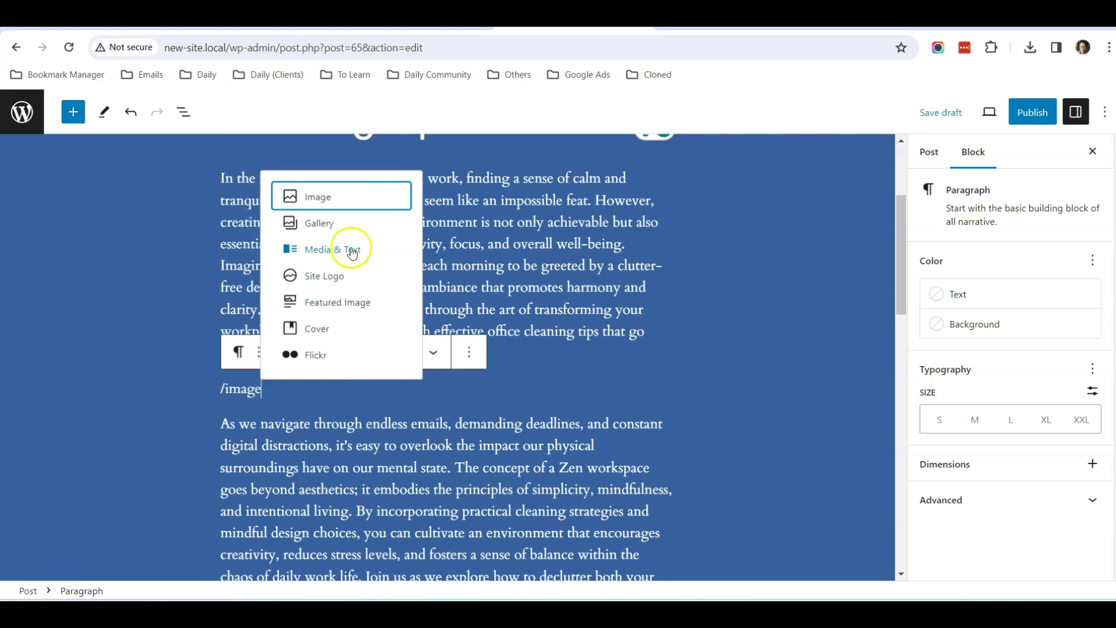
left_click(344, 200)
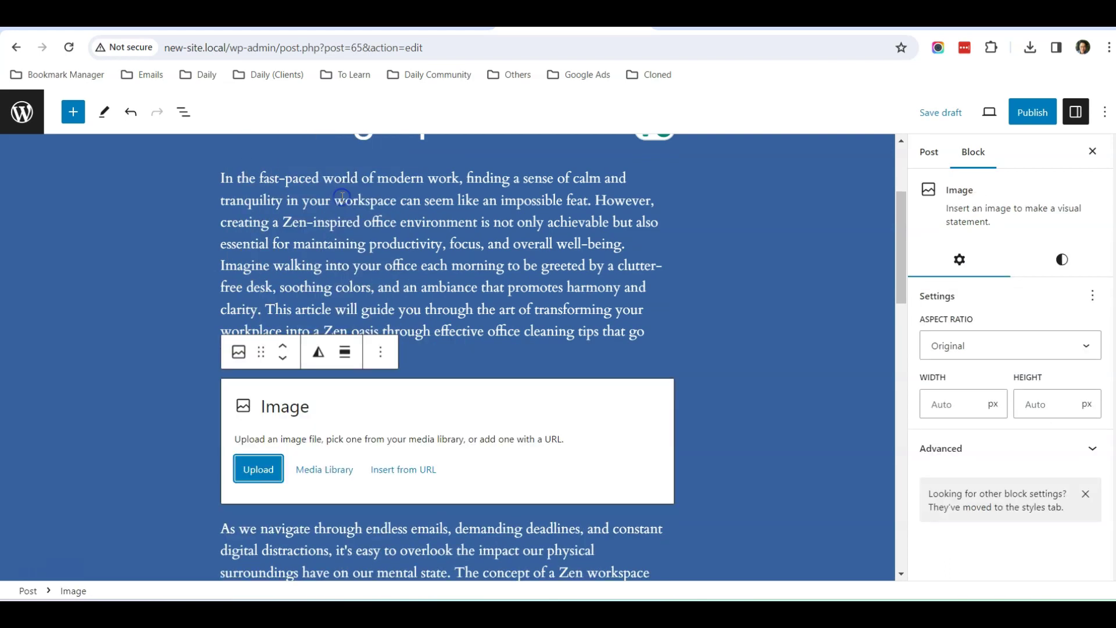
Step: Upload the zen-office-desk picture from the Site images folder into the image block
left_click(250, 471)
double_click(260, 136)
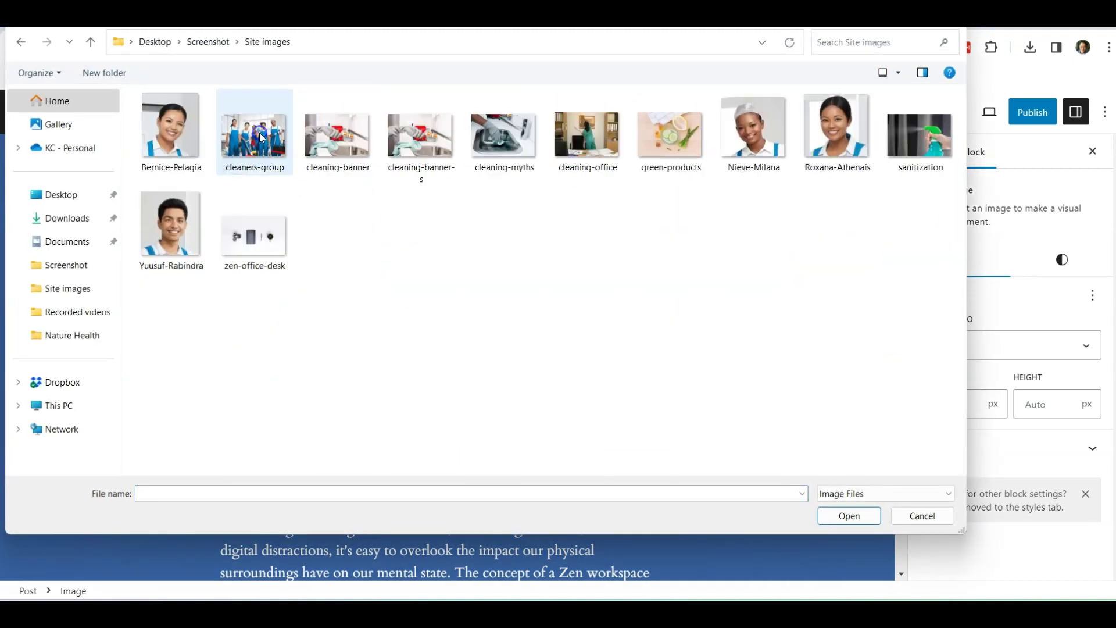
left_click(253, 243)
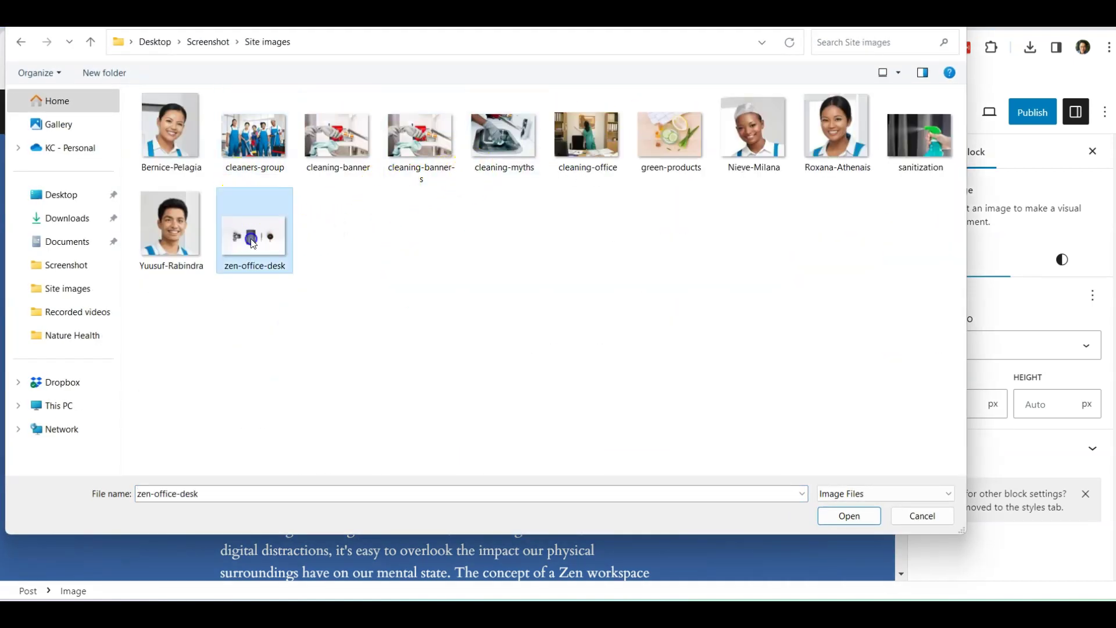
double_click(253, 243)
scroll(605, 409, "down", 3)
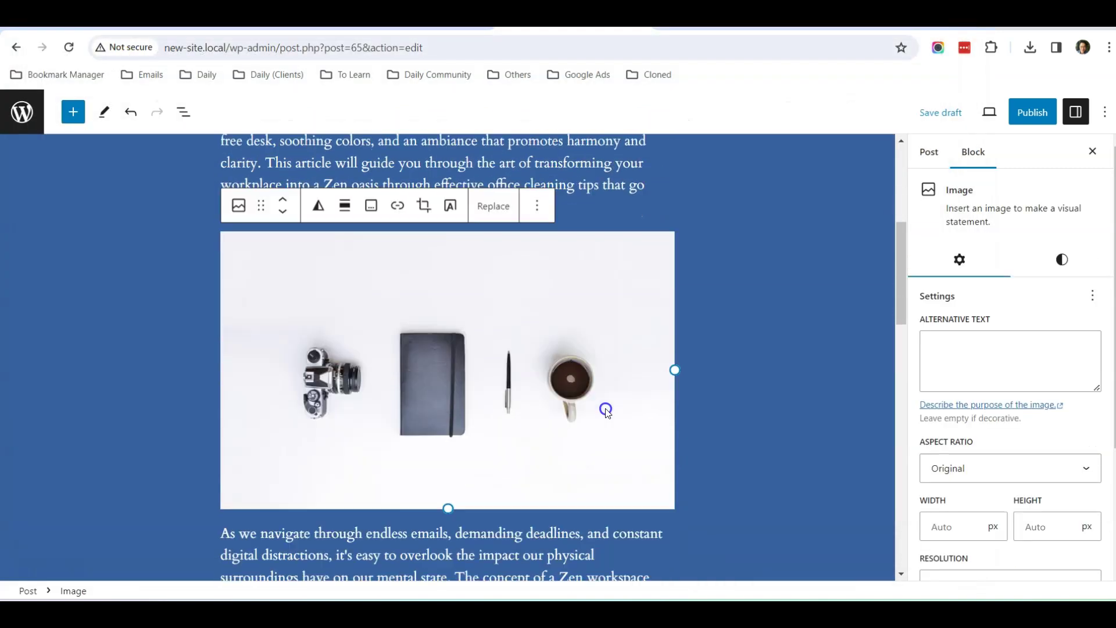
left_click(573, 393)
scroll(564, 381, "up", 5)
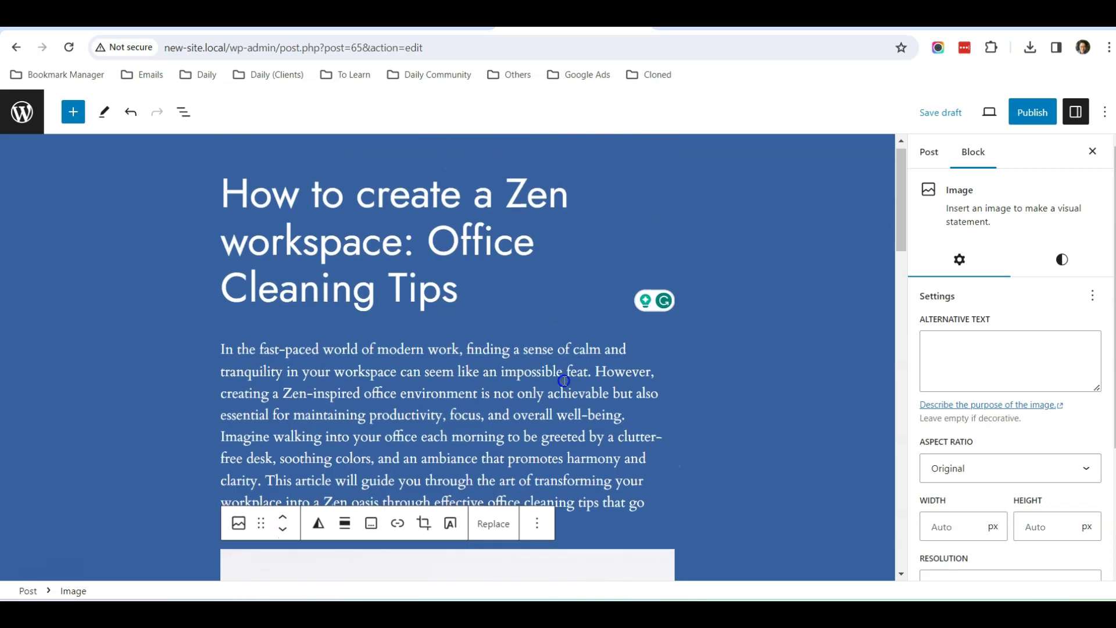
scroll(564, 381, "down", 15)
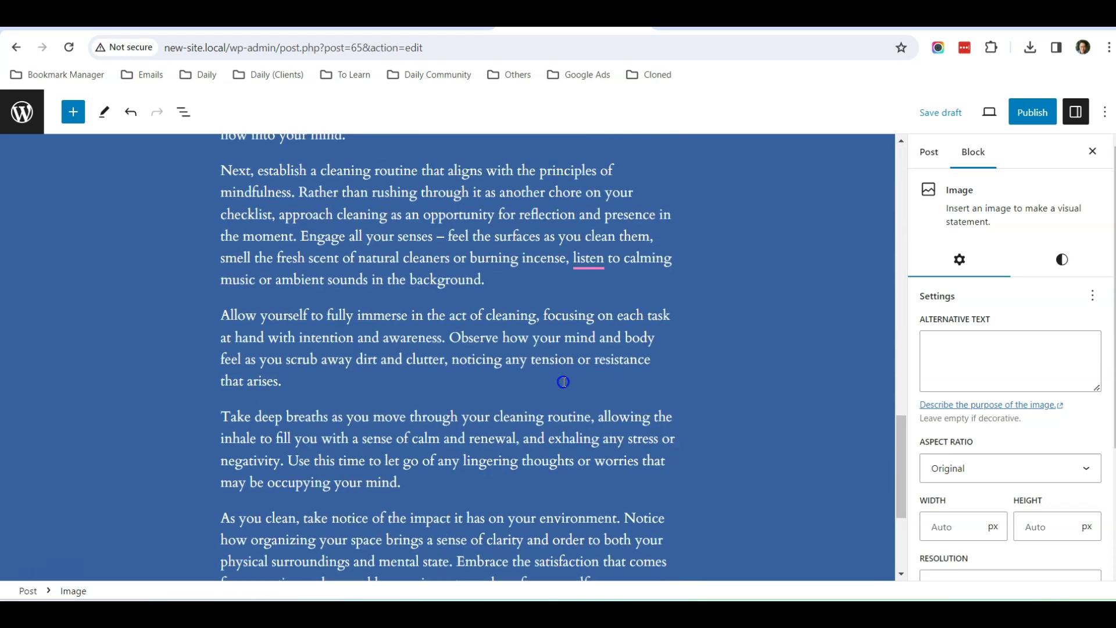
scroll(563, 382, "down", 4)
scroll(563, 382, "up", 12)
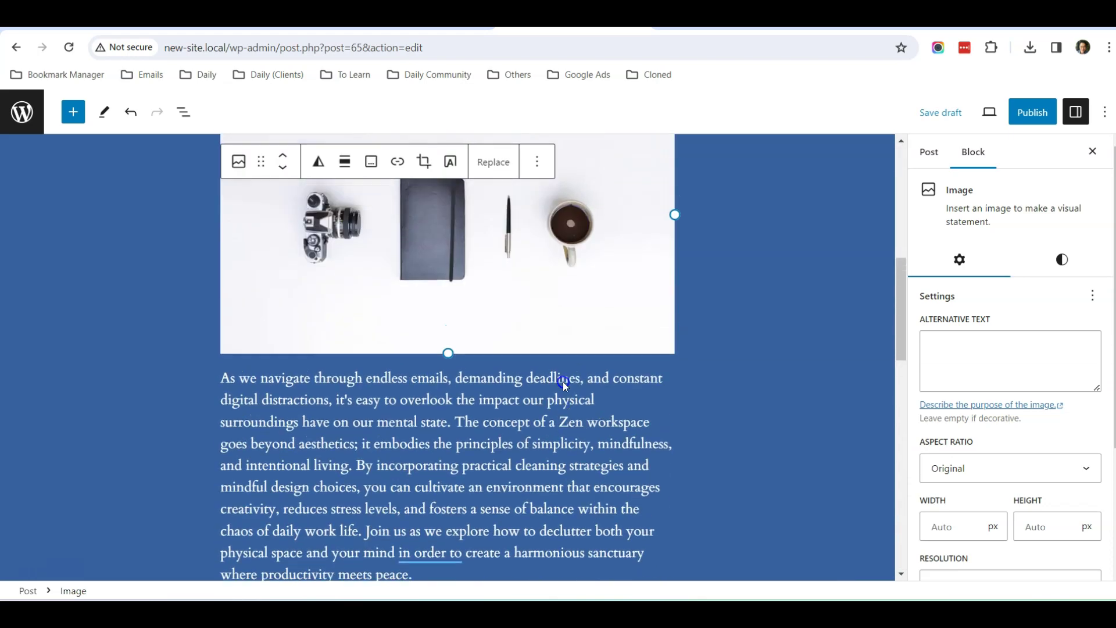
scroll(563, 383, "up", 3)
scroll(995, 381, "down", 3)
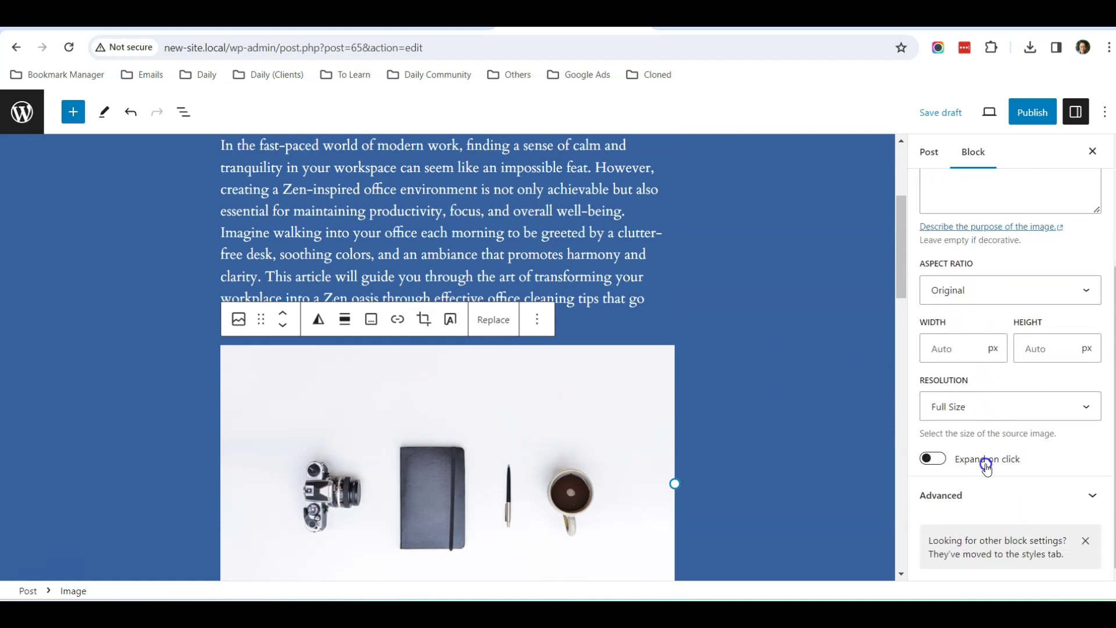
scroll(1001, 401, "up", 2)
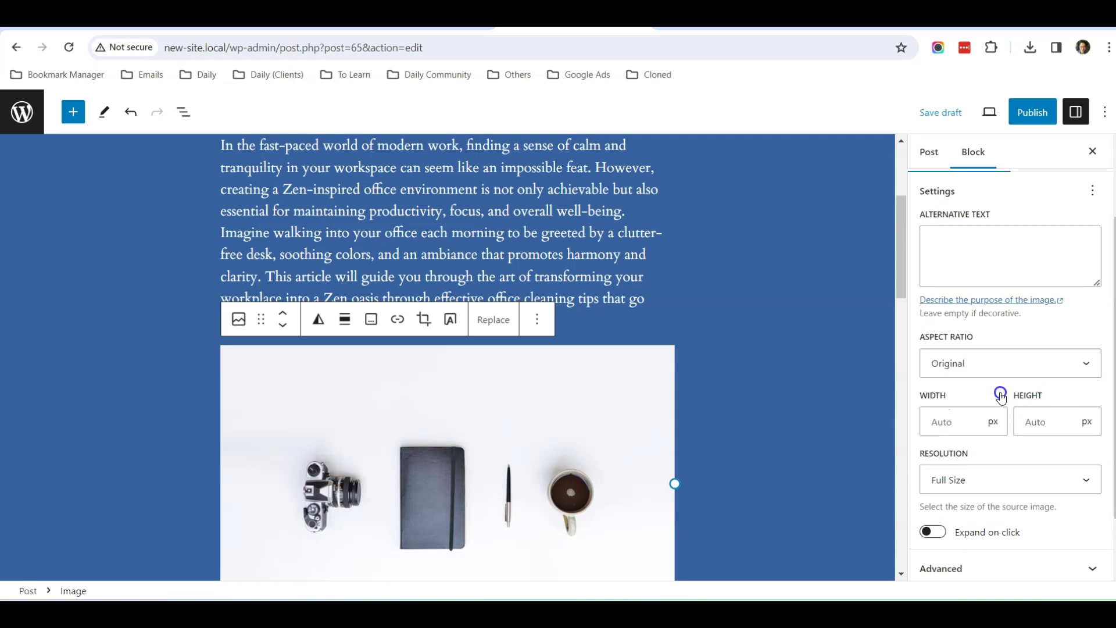
scroll(1000, 393, "up", 2)
scroll(995, 390, "down", 4)
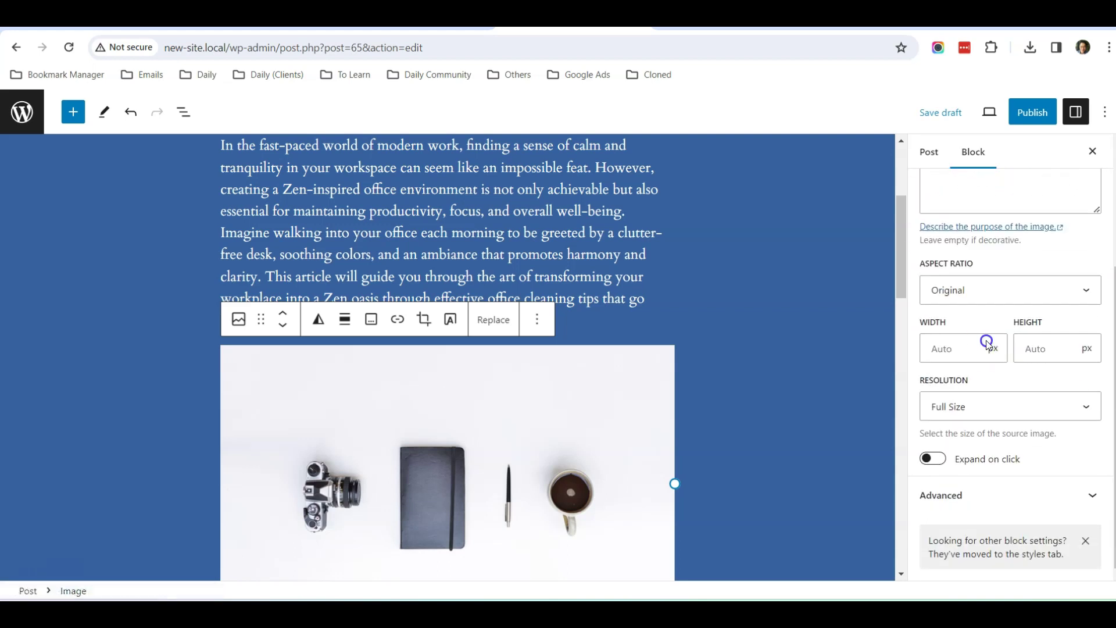
left_click(1054, 357)
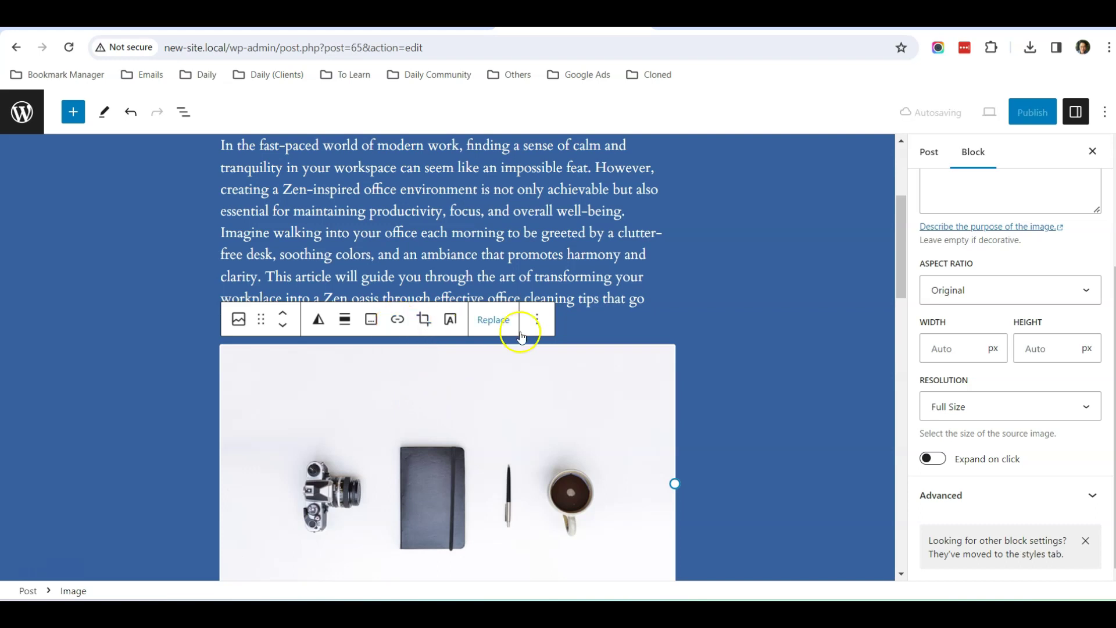
scroll(784, 343, "up", 4)
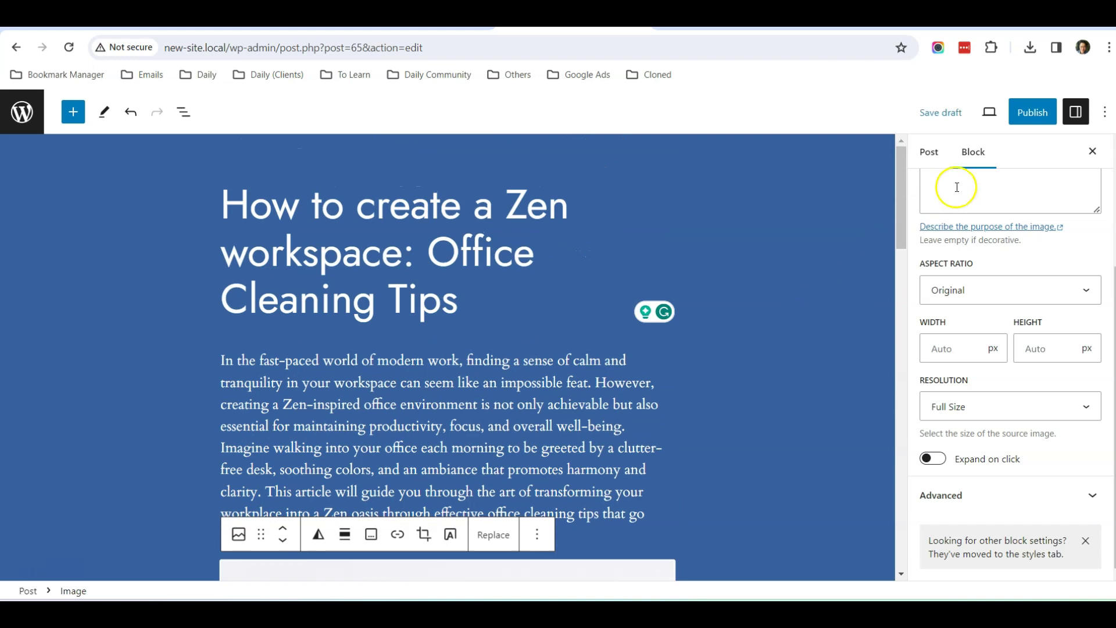
Step: Publish the Zen workspace post, dismiss the confirmation panel, and view it live
left_click(1031, 119)
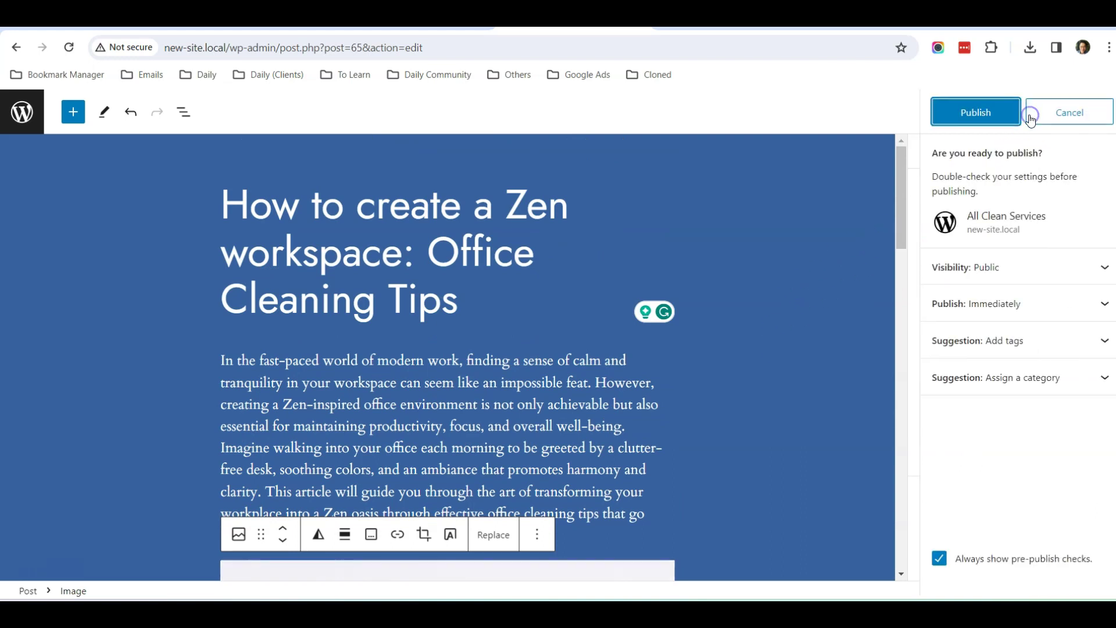
left_click(989, 114)
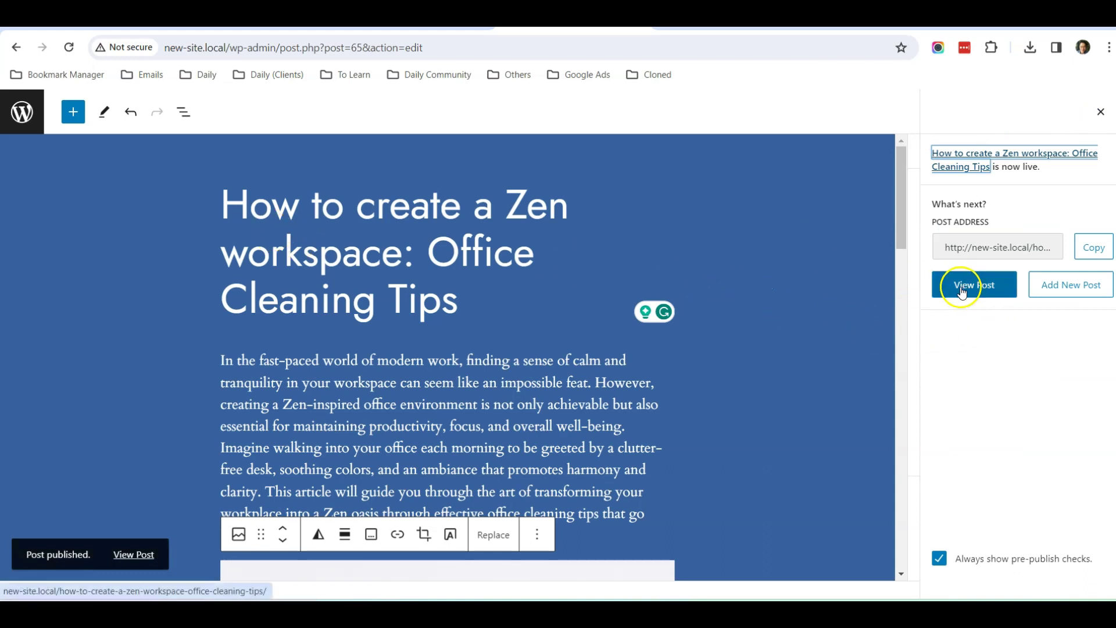
left_click(1100, 113)
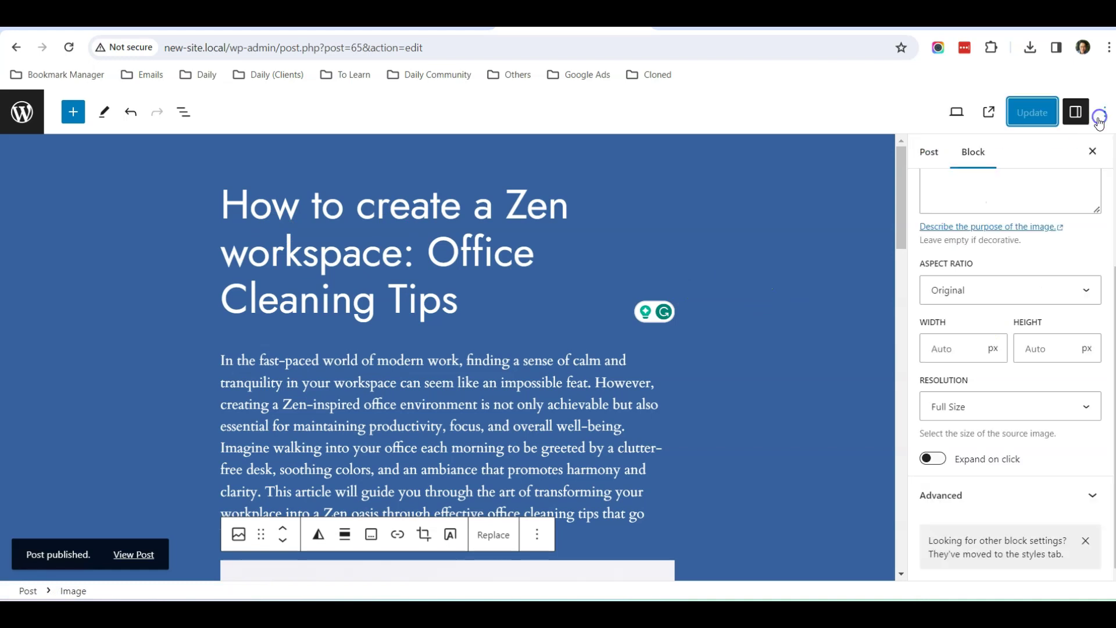
left_click(989, 112)
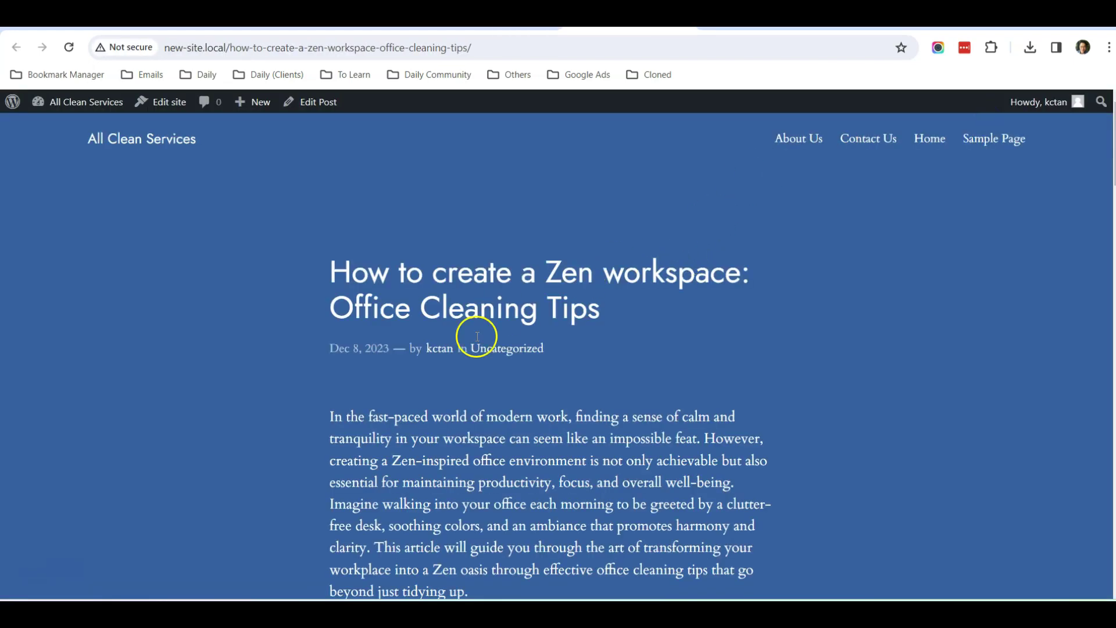
scroll(664, 346, "down", 13)
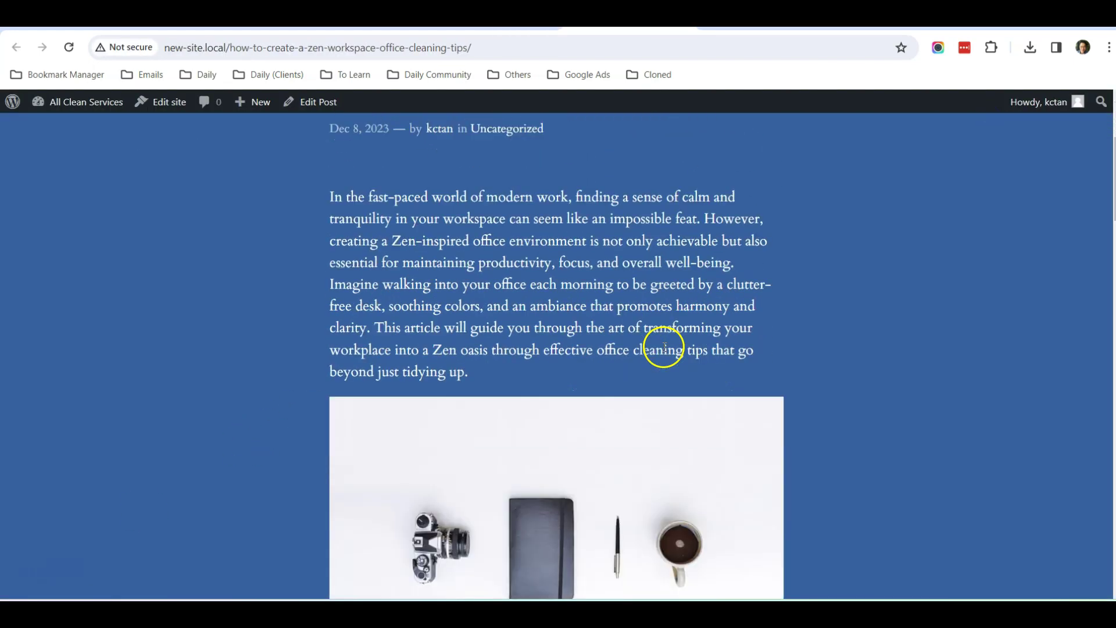
scroll(664, 346, "down", 15)
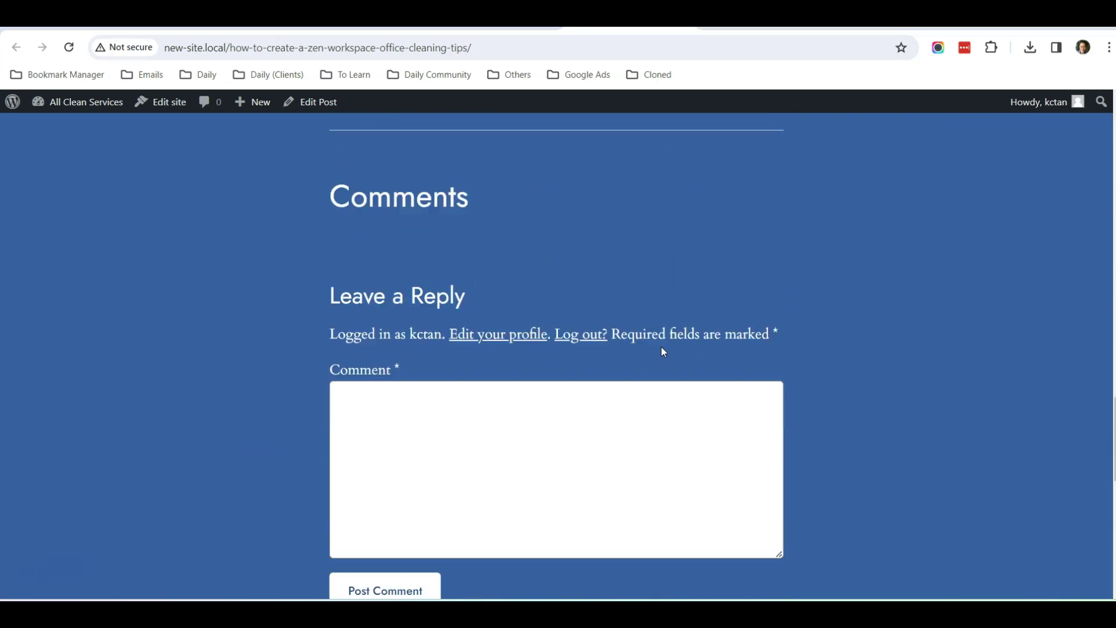
scroll(663, 352, "up", 16)
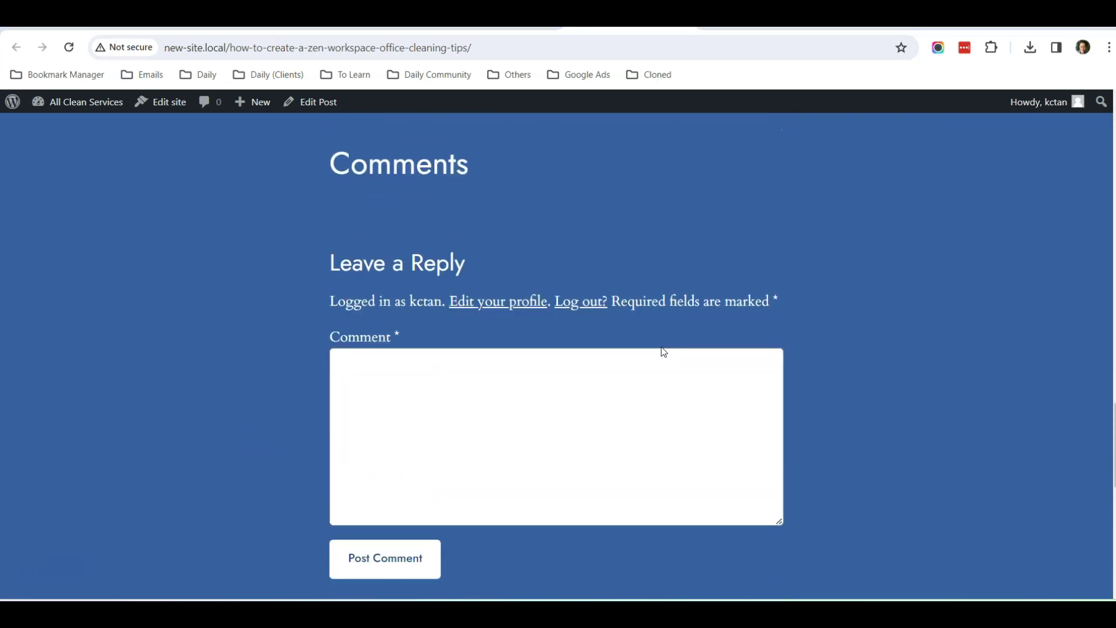
scroll(662, 348, "up", 10)
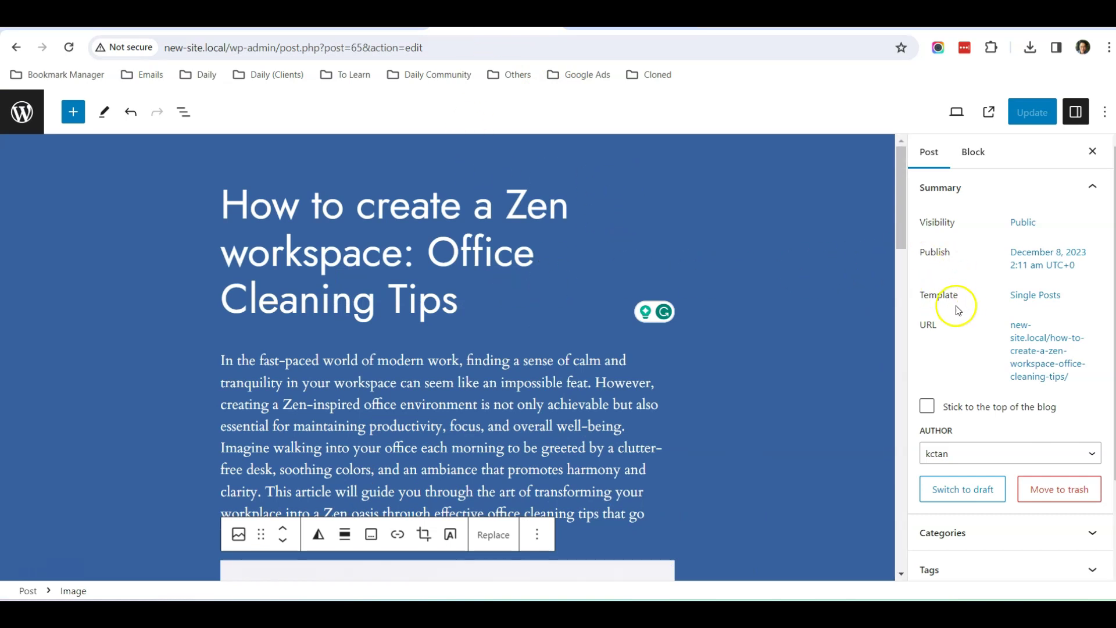
Step: Set the post's template to Single with Sidebar and save with Update
left_click(1036, 297)
left_click(1008, 405)
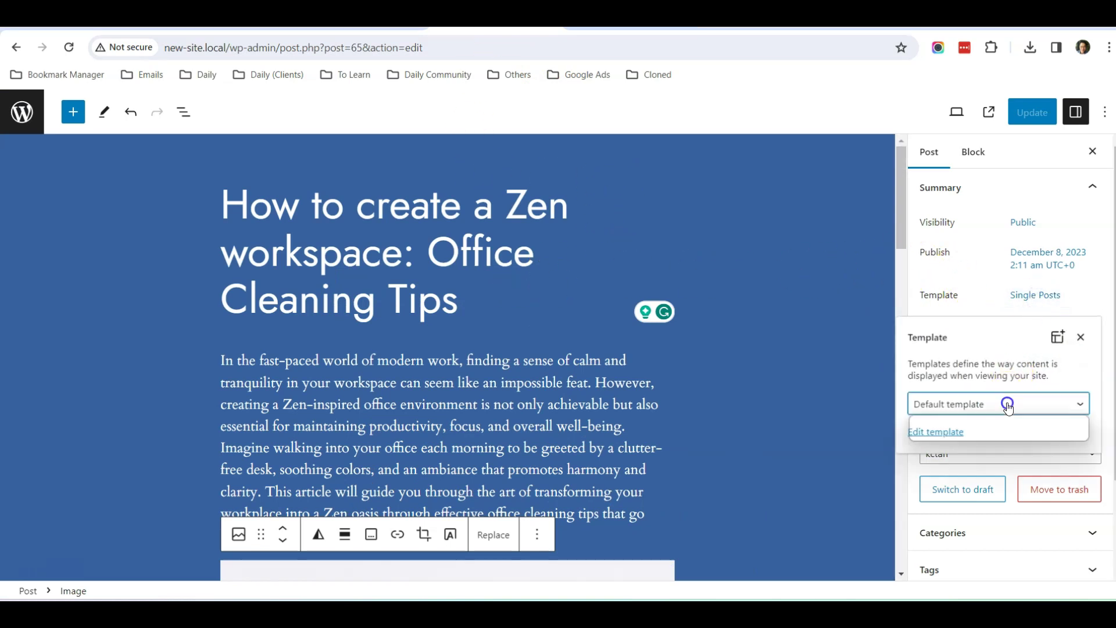
left_click(986, 435)
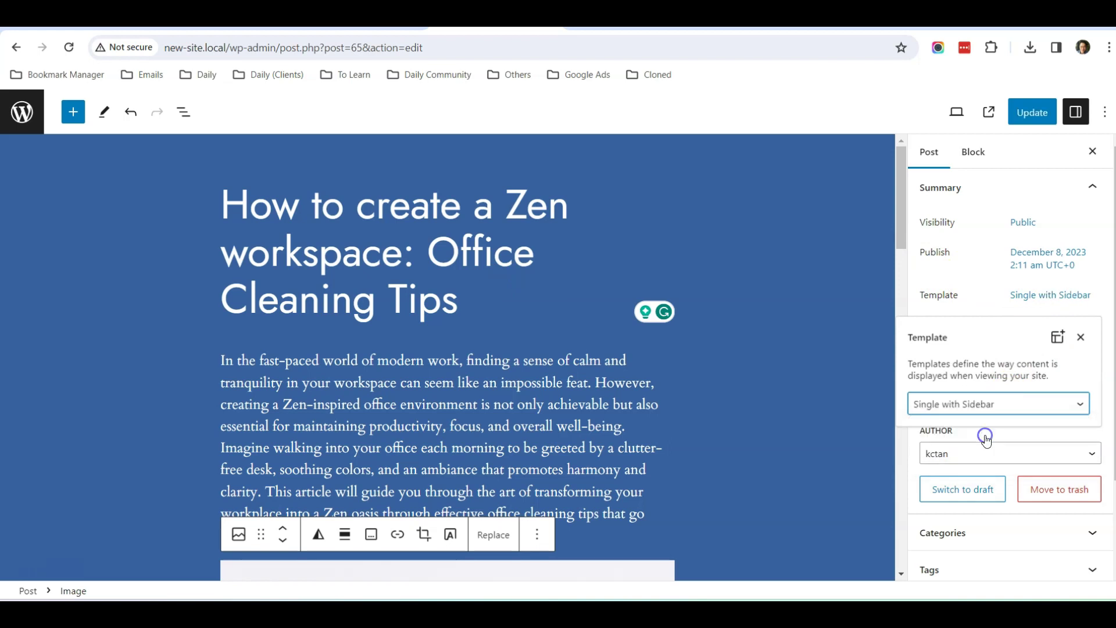
left_click(853, 315)
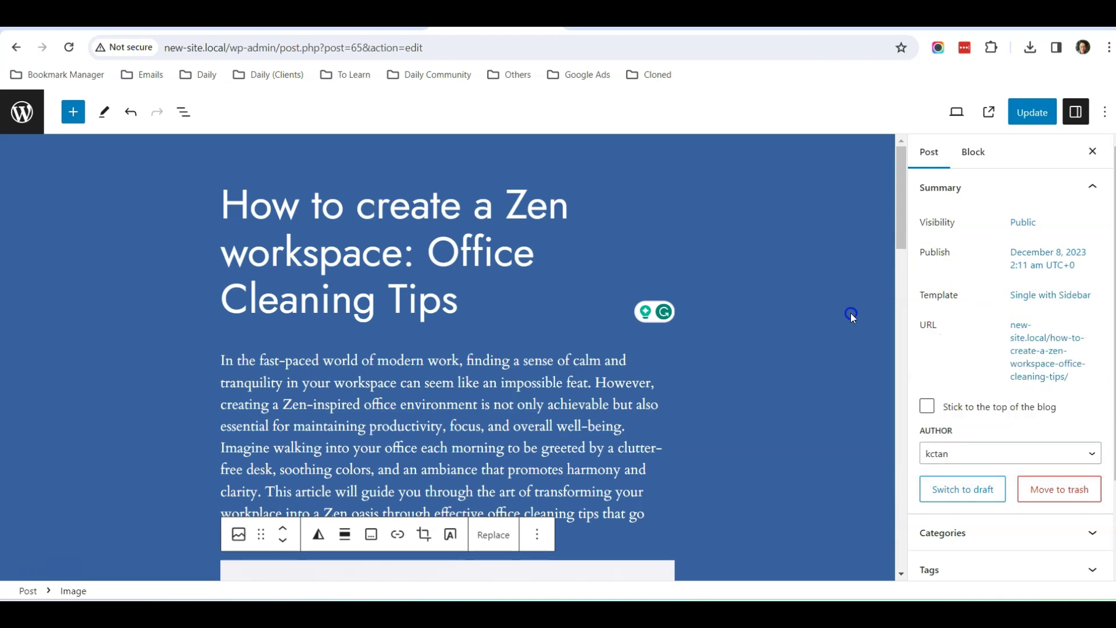
left_click(1036, 112)
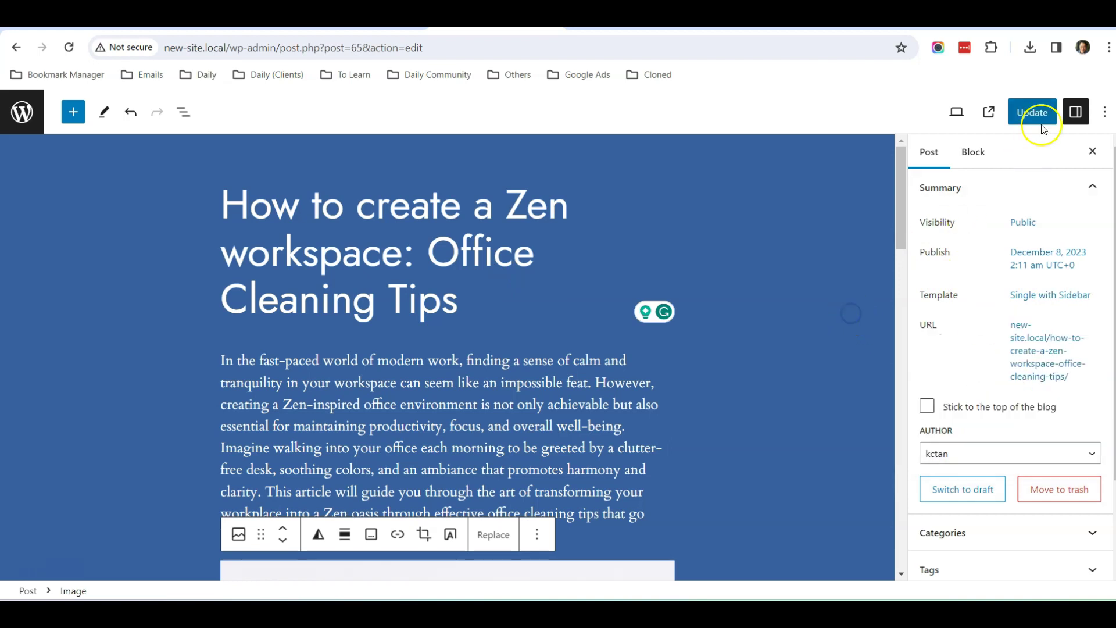
left_click(990, 111)
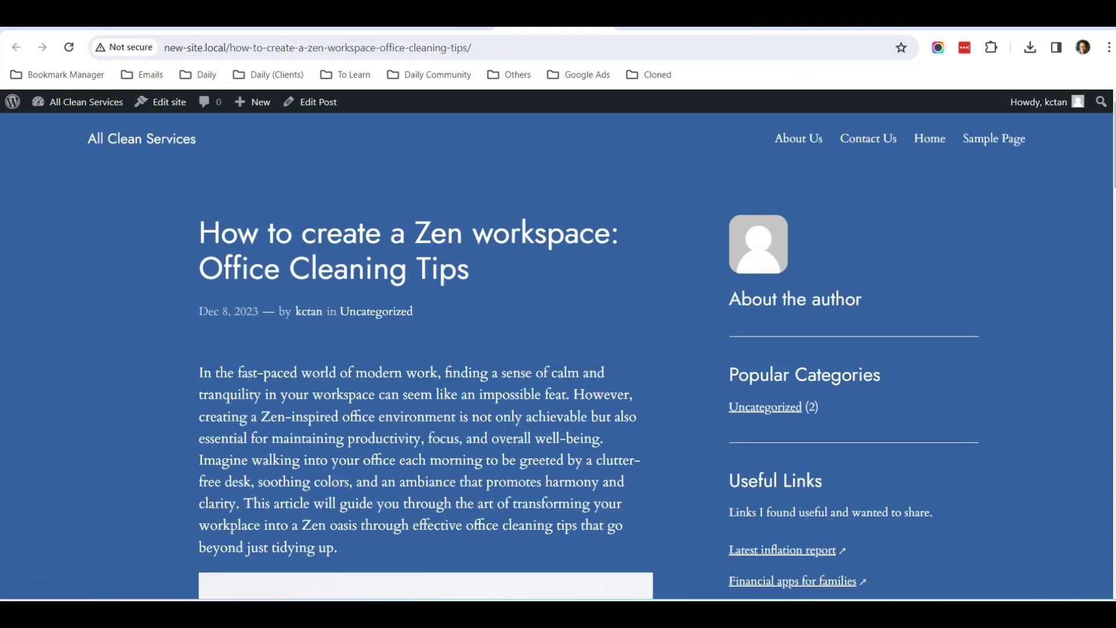
scroll(795, 232, "down", 7)
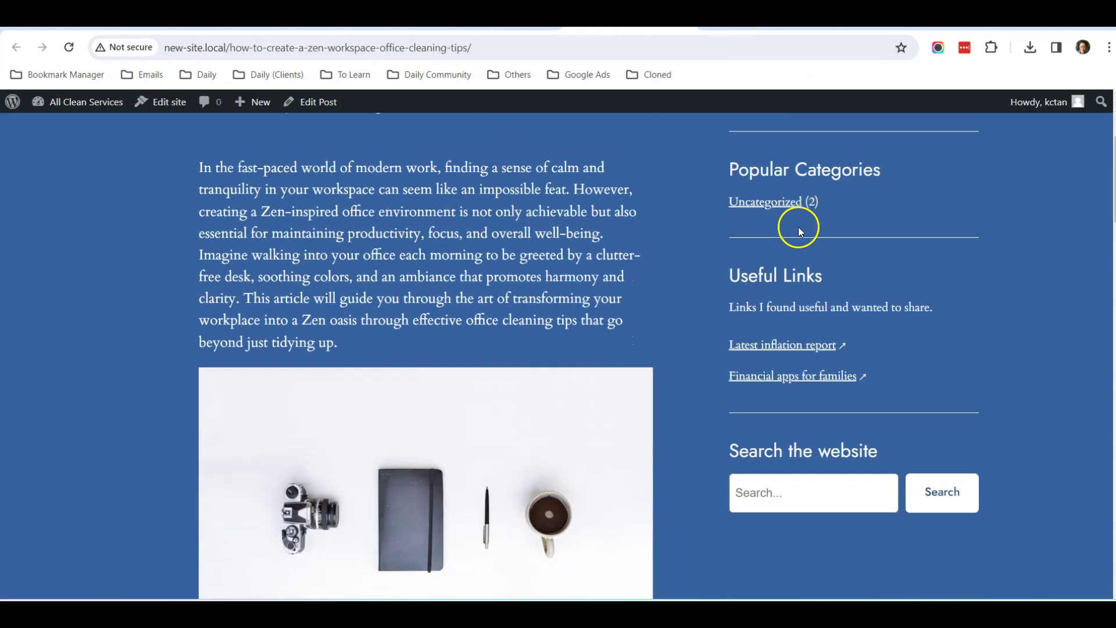
scroll(796, 247, "up", 8)
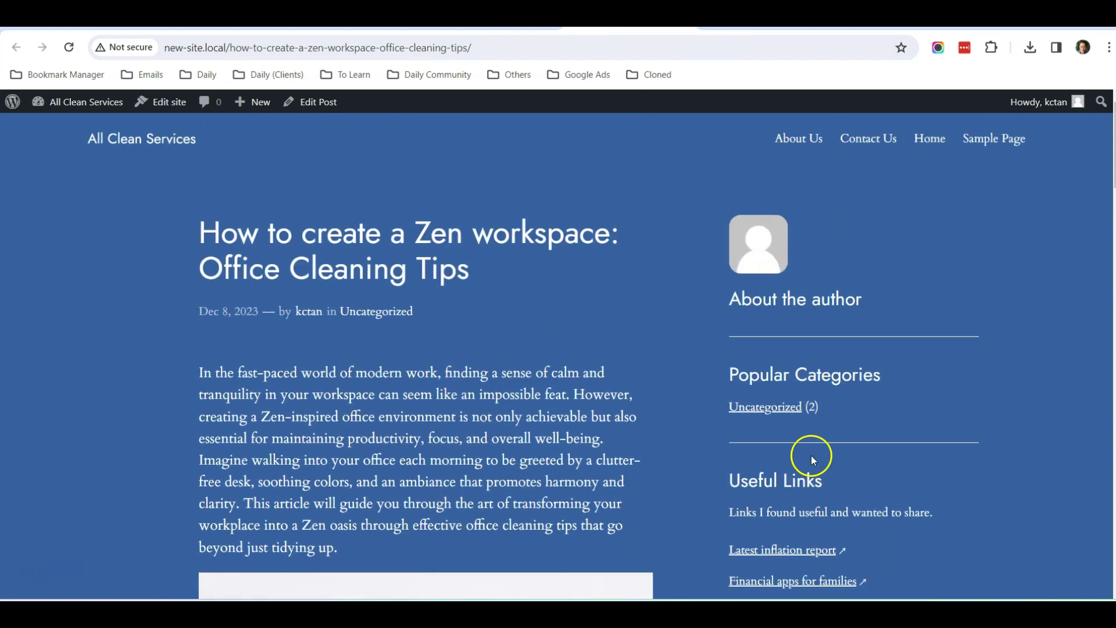
scroll(811, 455, "down", 3)
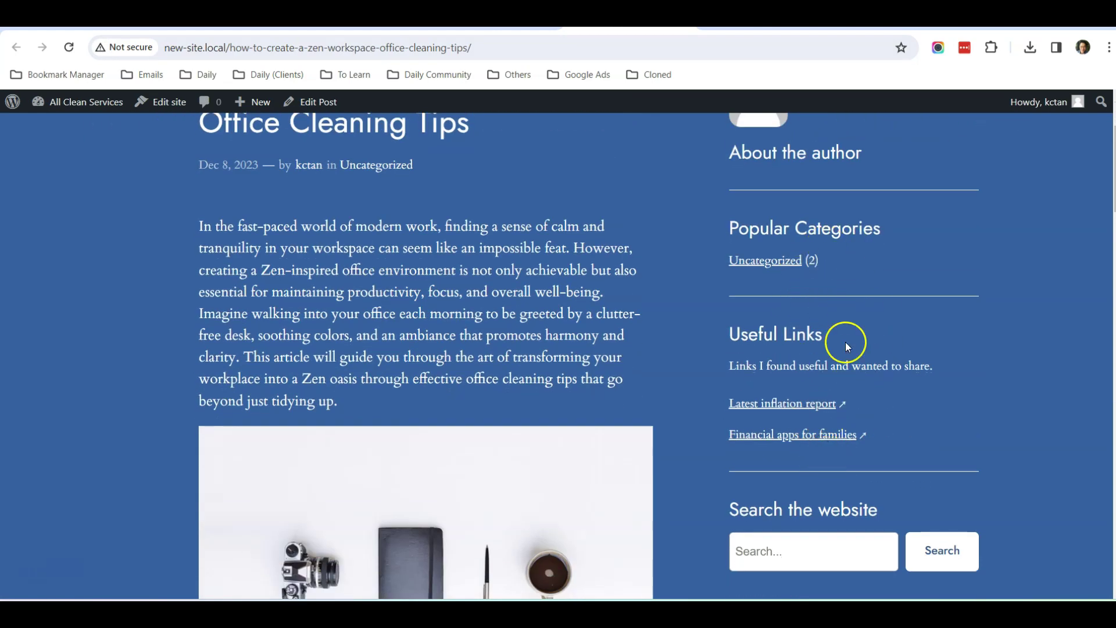
scroll(864, 337, "down", 5)
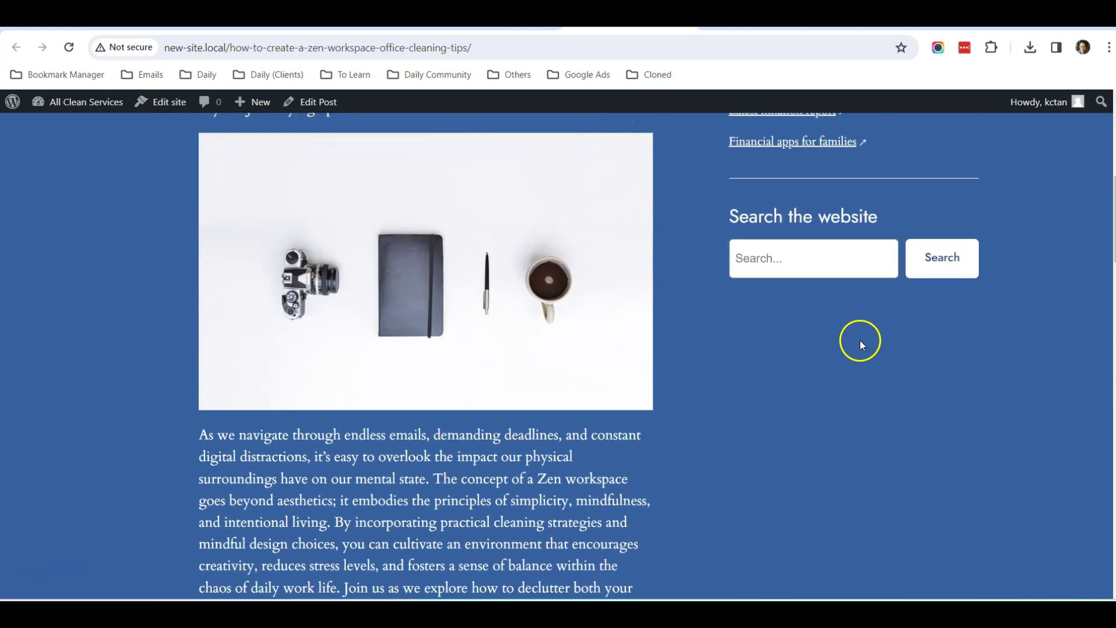
scroll(860, 343, "up", 7)
scroll(844, 431, "down", 3)
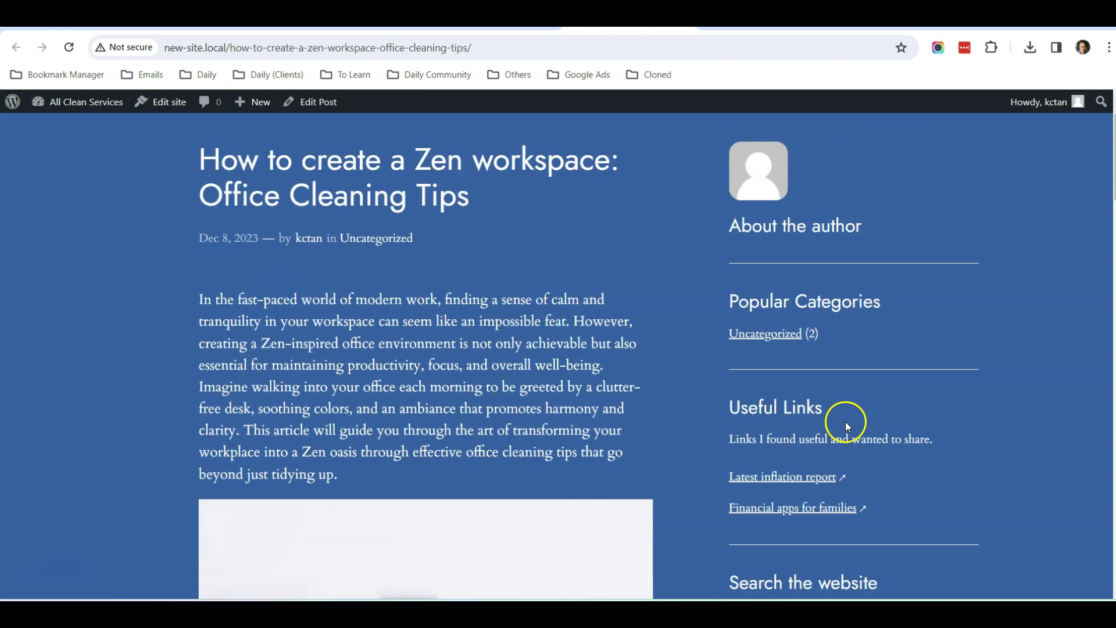
scroll(846, 424, "up", 3)
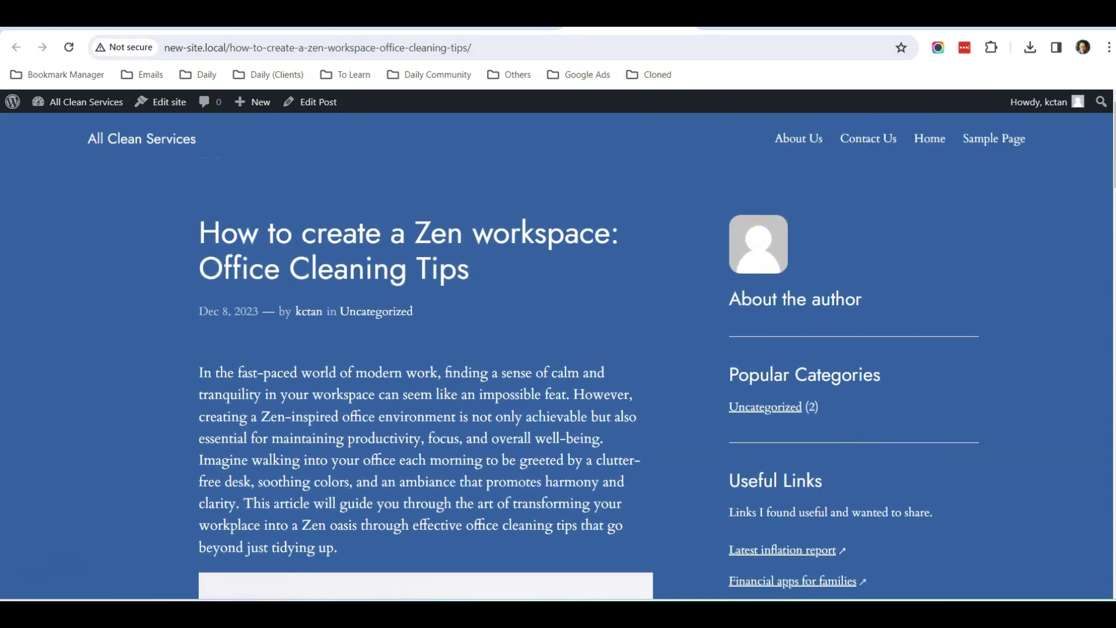
Step: Back in the editor, restore the default Single Posts template, update, and view the post
left_click(488, 14)
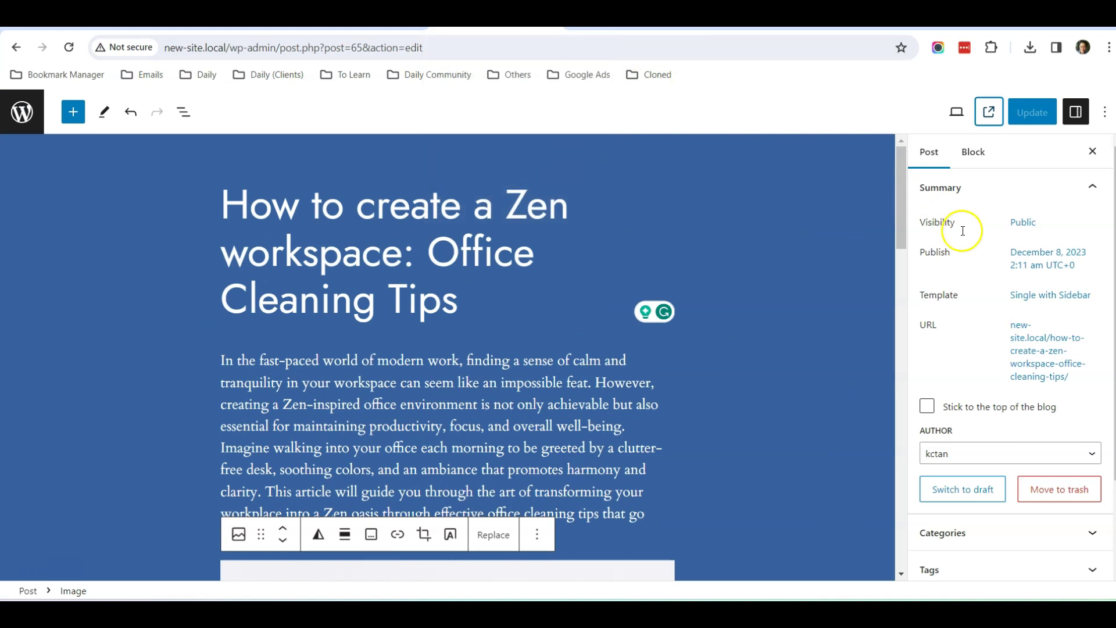
left_click(1035, 297)
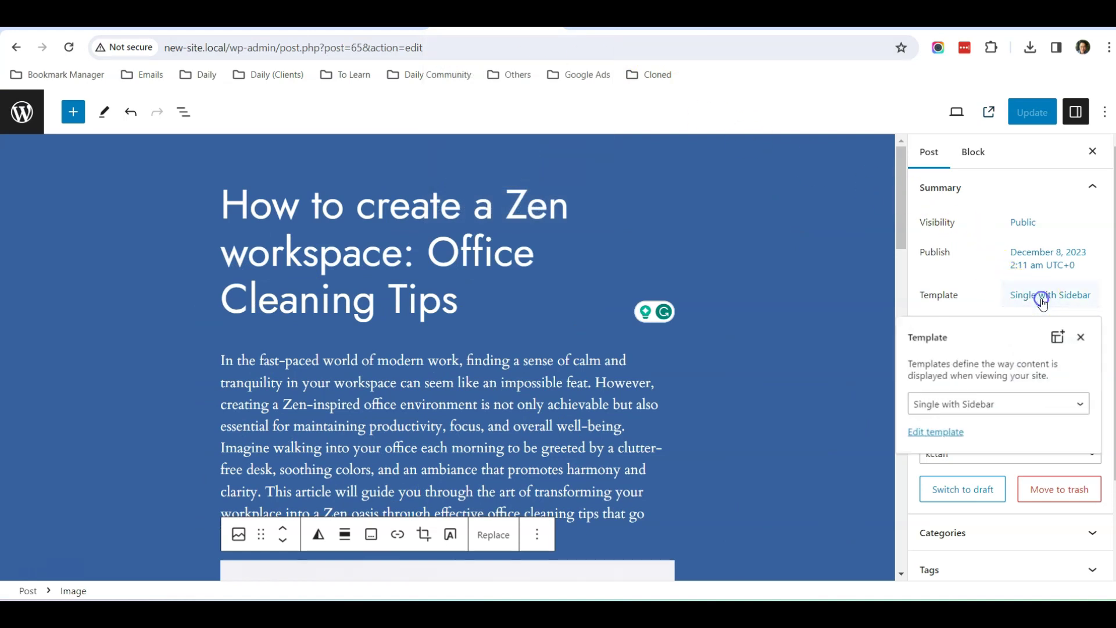
left_click(997, 405)
left_click(1001, 424)
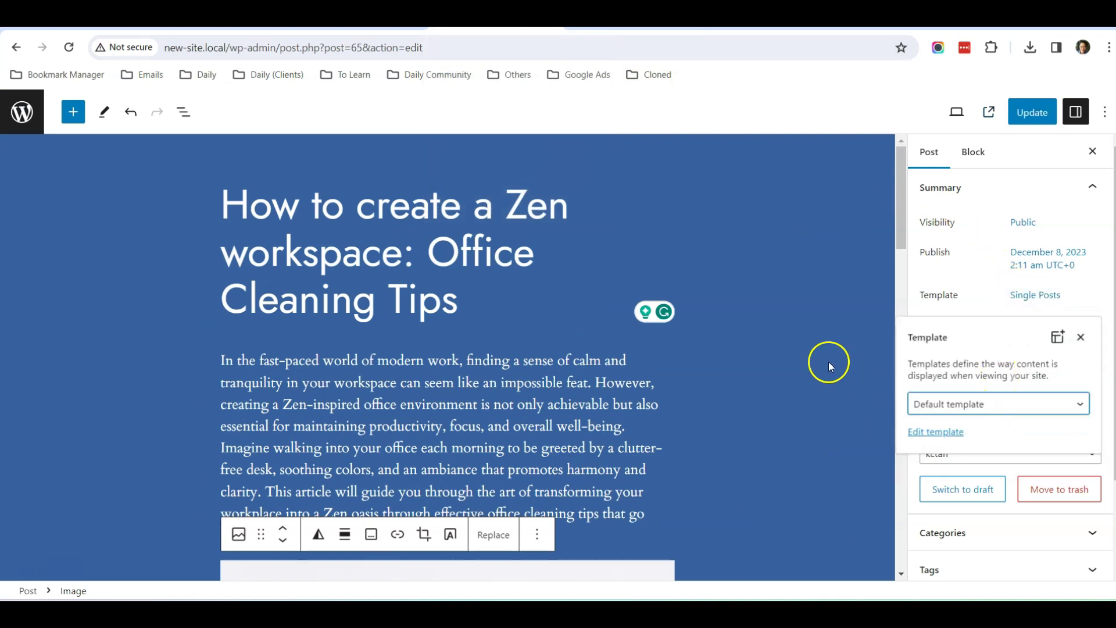
left_click(829, 360)
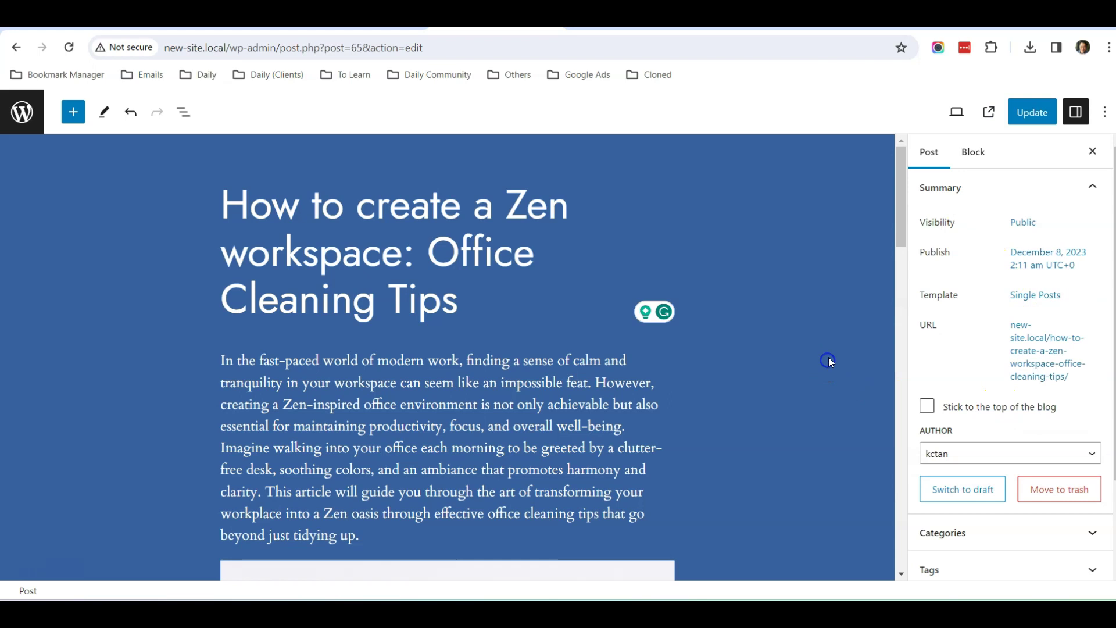
left_click(1030, 114)
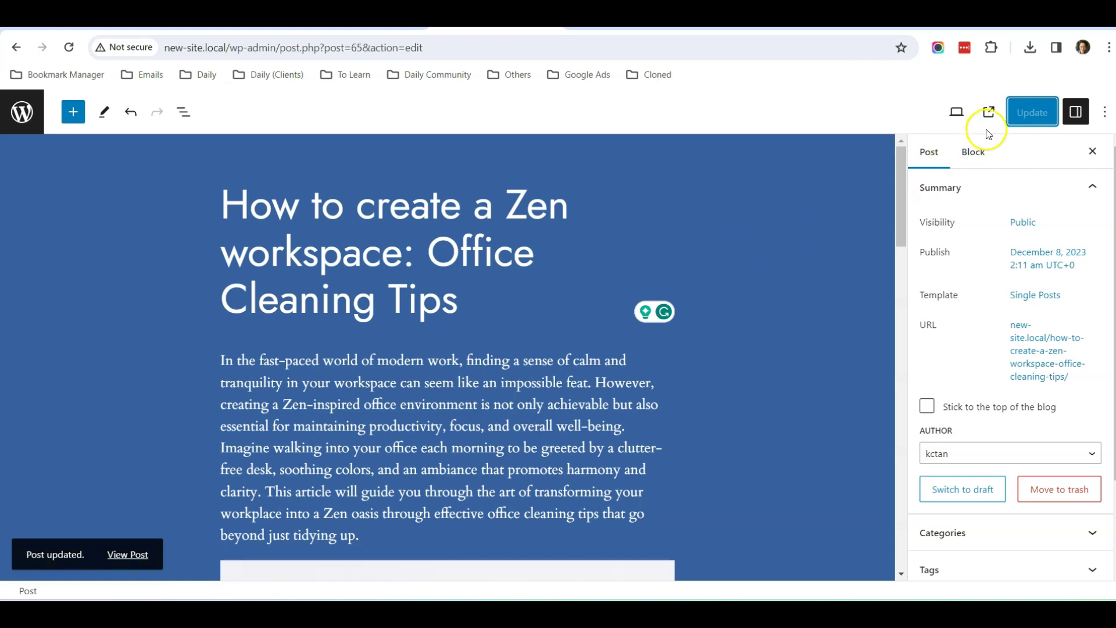
left_click(989, 112)
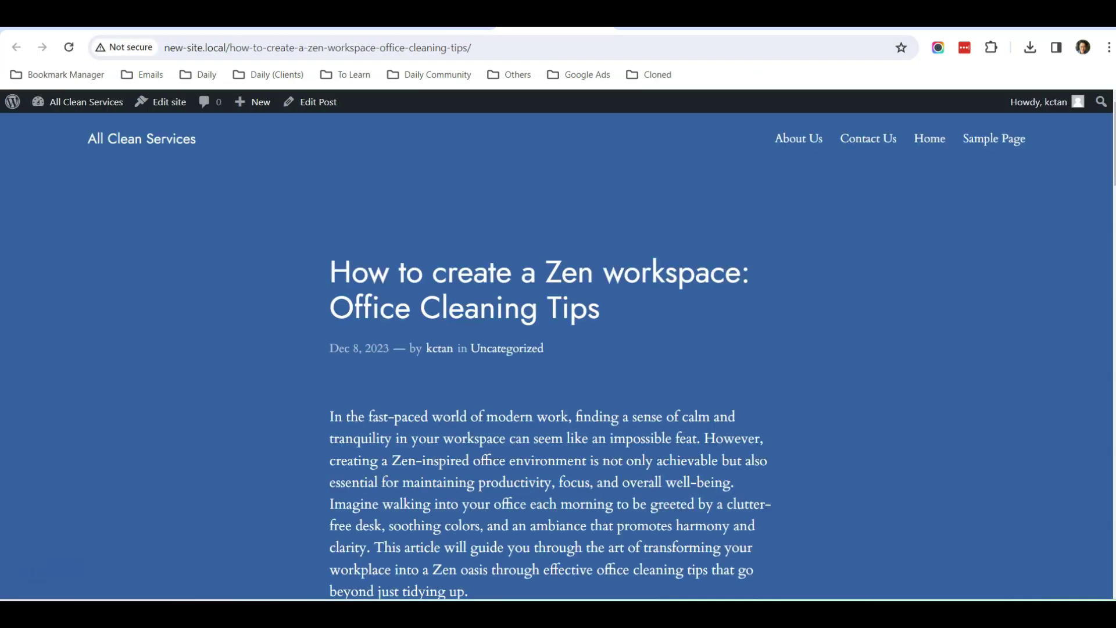
Step: Exit the block editor via the WordPress logo to the admin Posts list
scroll(584, 349, "down", 5)
scroll(584, 375, "up", 5)
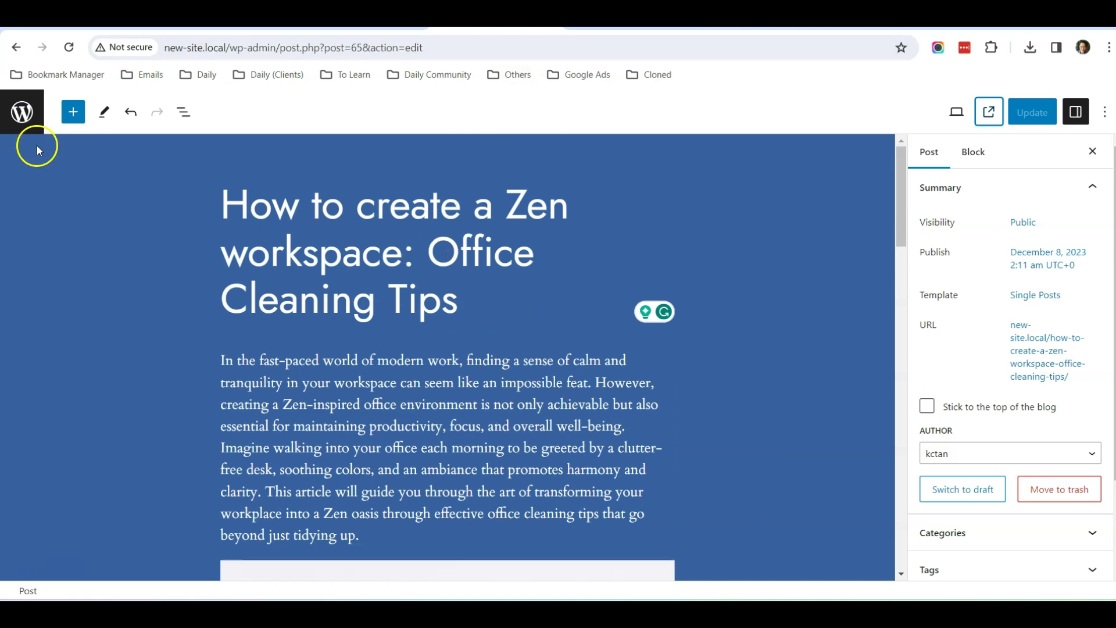
left_click(25, 121)
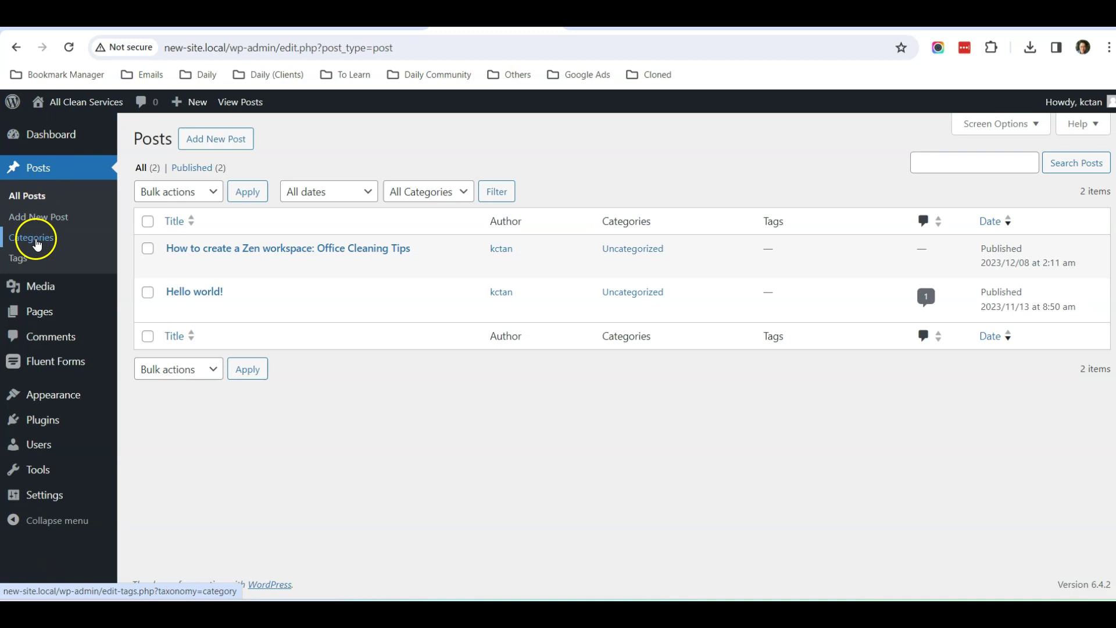
Step: Add a new post category named Office Cleaning with slug office-cleaning
left_click(34, 240)
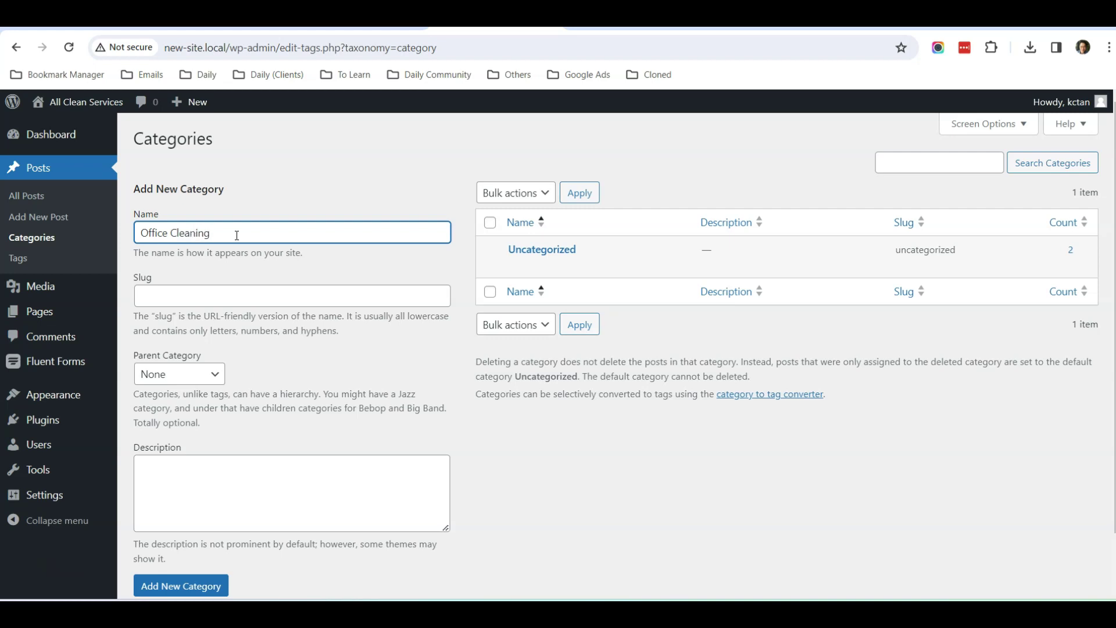
scroll(236, 235, "down", 1)
left_click(195, 523)
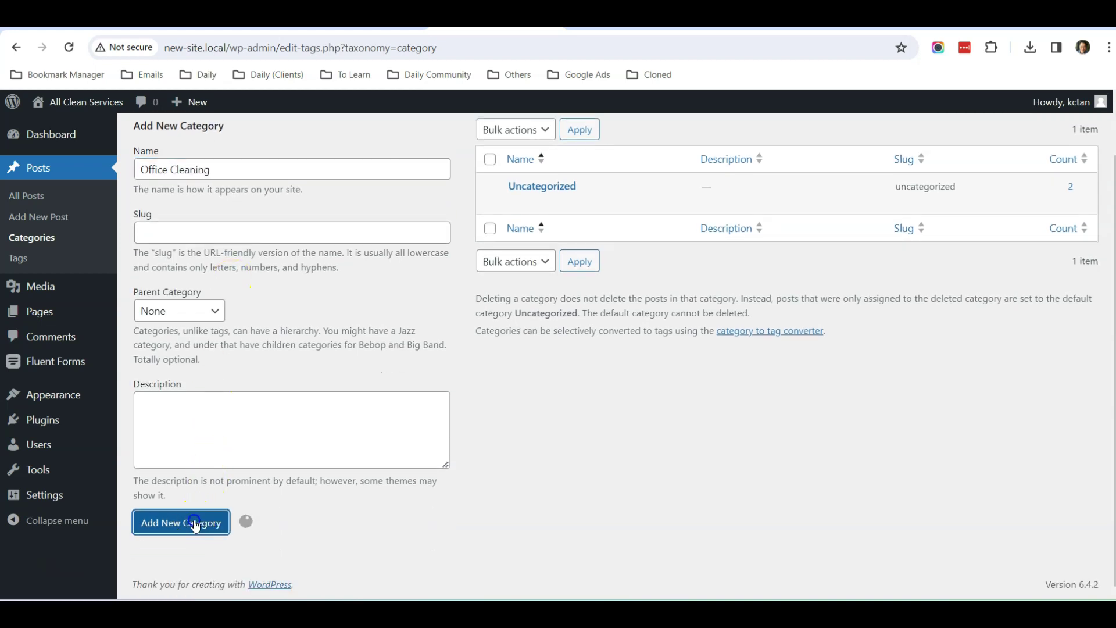
scroll(194, 525, "up", 2)
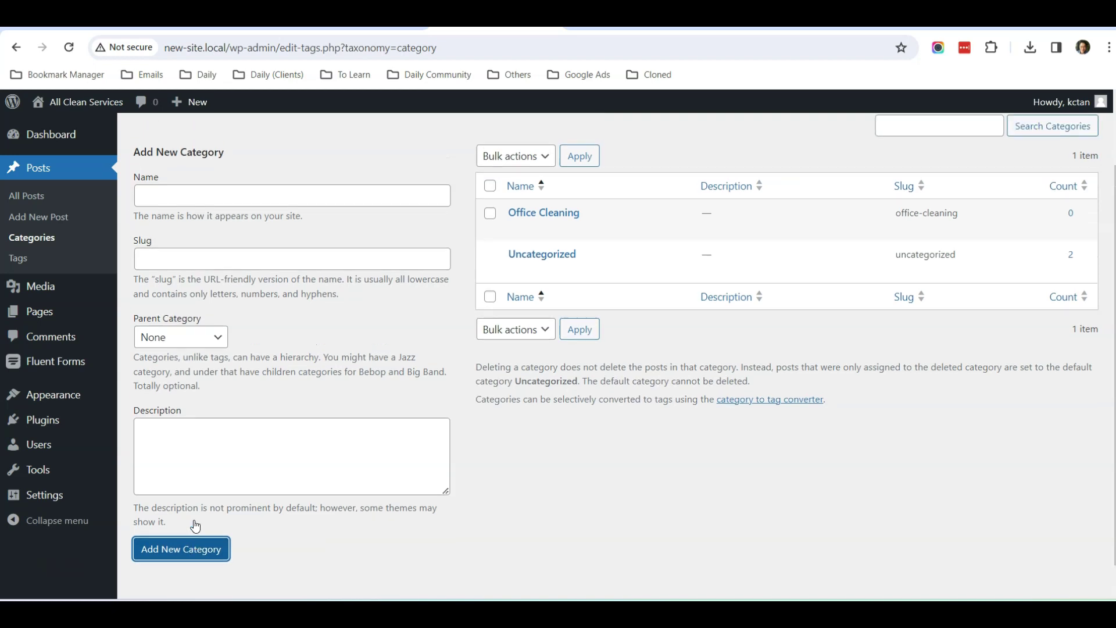
Step: From All Posts, move the Hello world! post to the trash
left_click(46, 197)
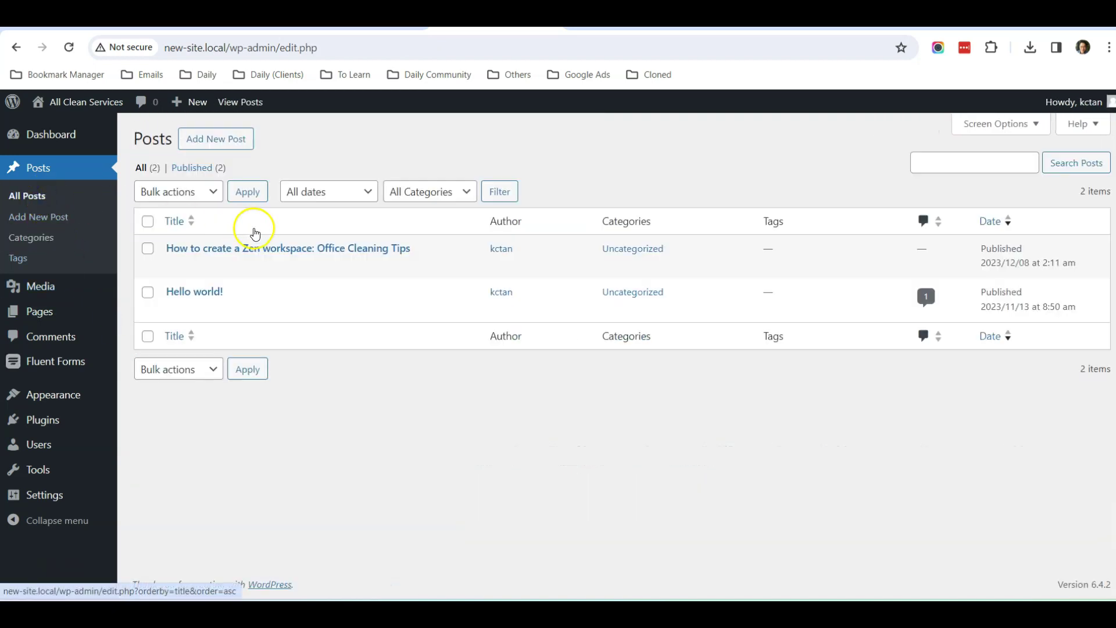
mouse_move(207, 297)
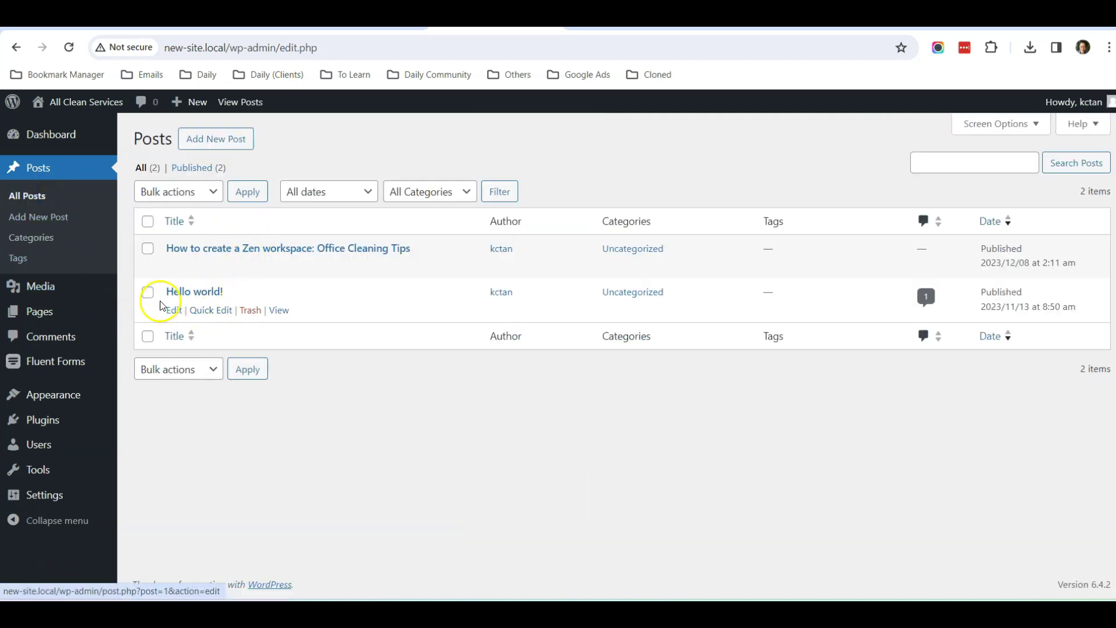
left_click(251, 312)
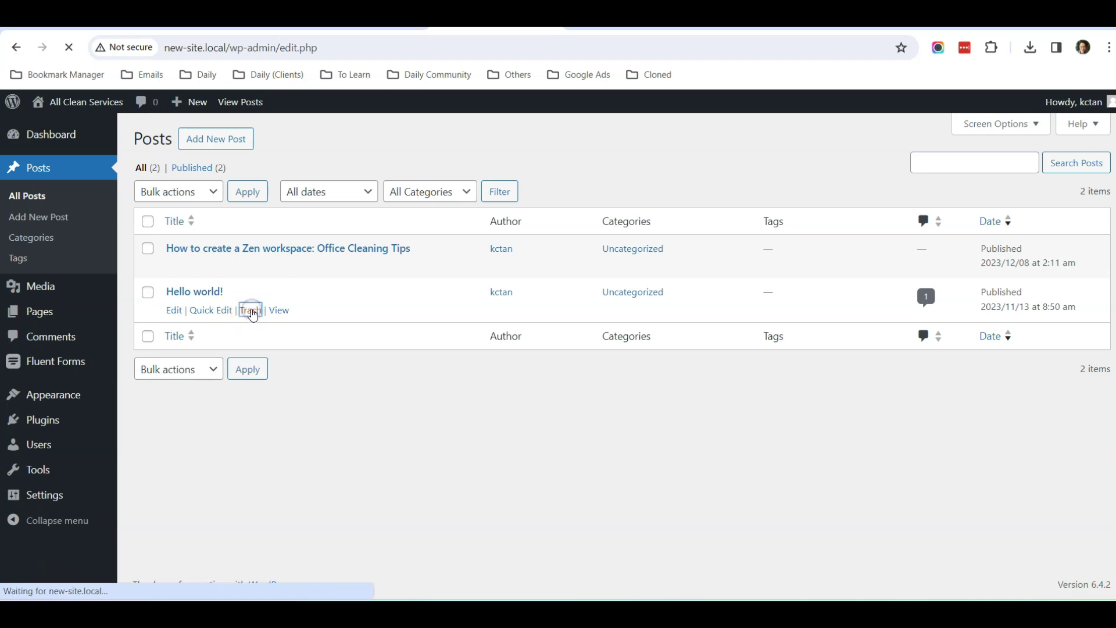
Step: Quick Edit the Zen workspace post to file it under Office Cleaning instead of Uncategorized
mouse_move(270, 291)
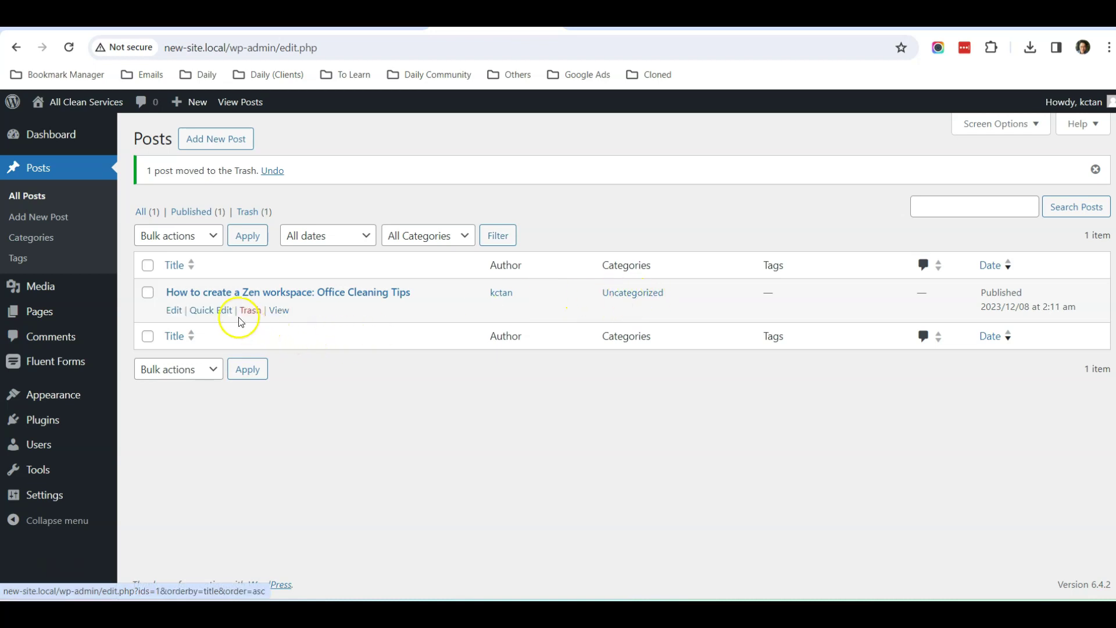
left_click(210, 309)
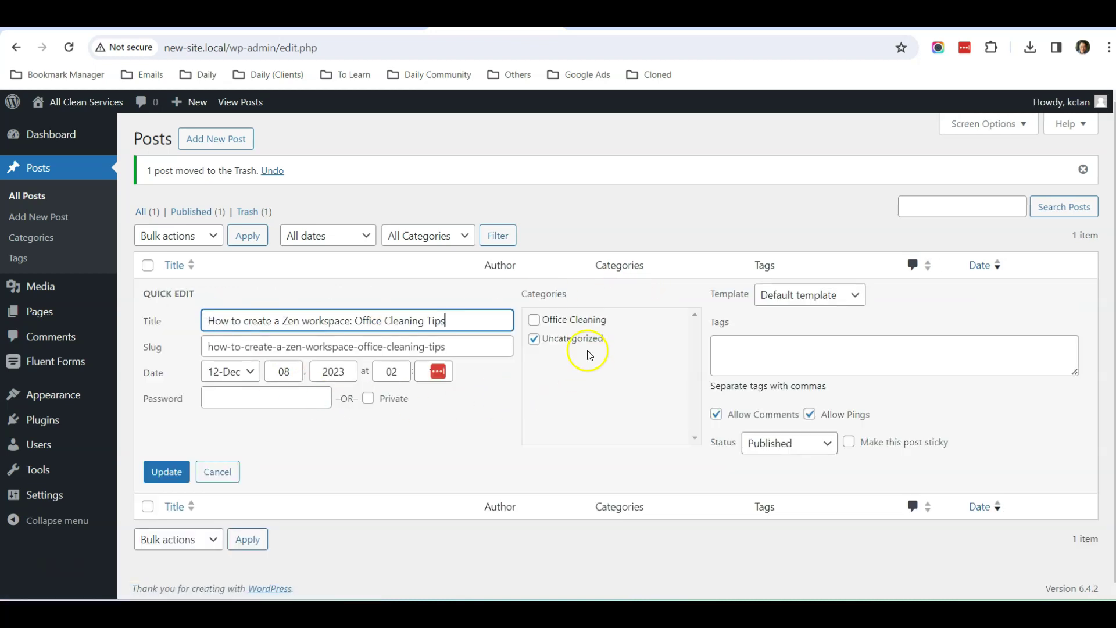
left_click(558, 319)
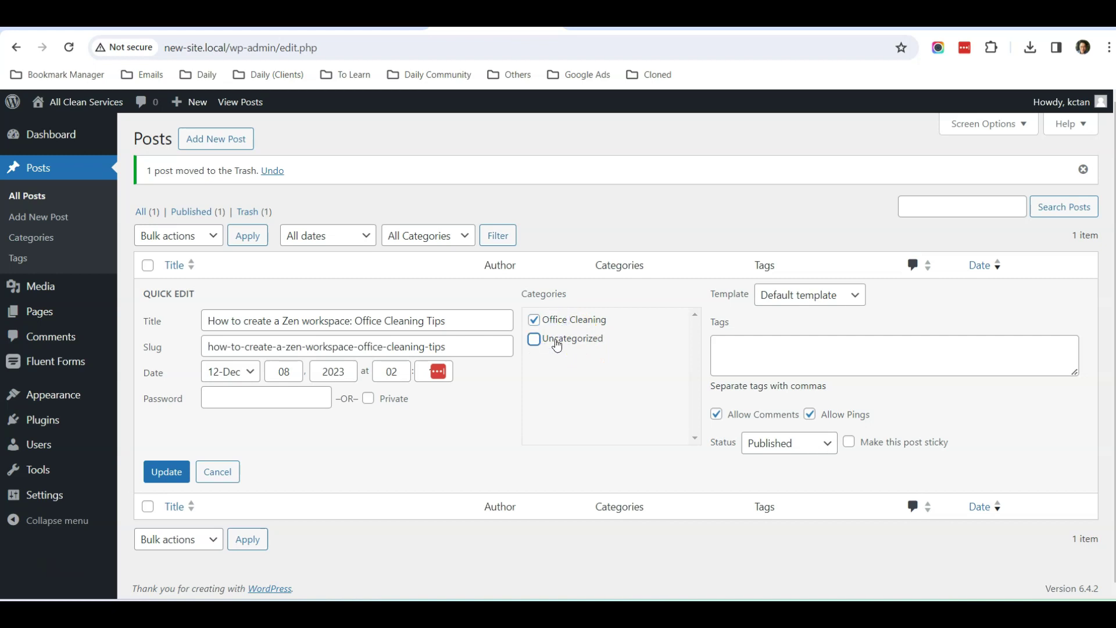
left_click(165, 471)
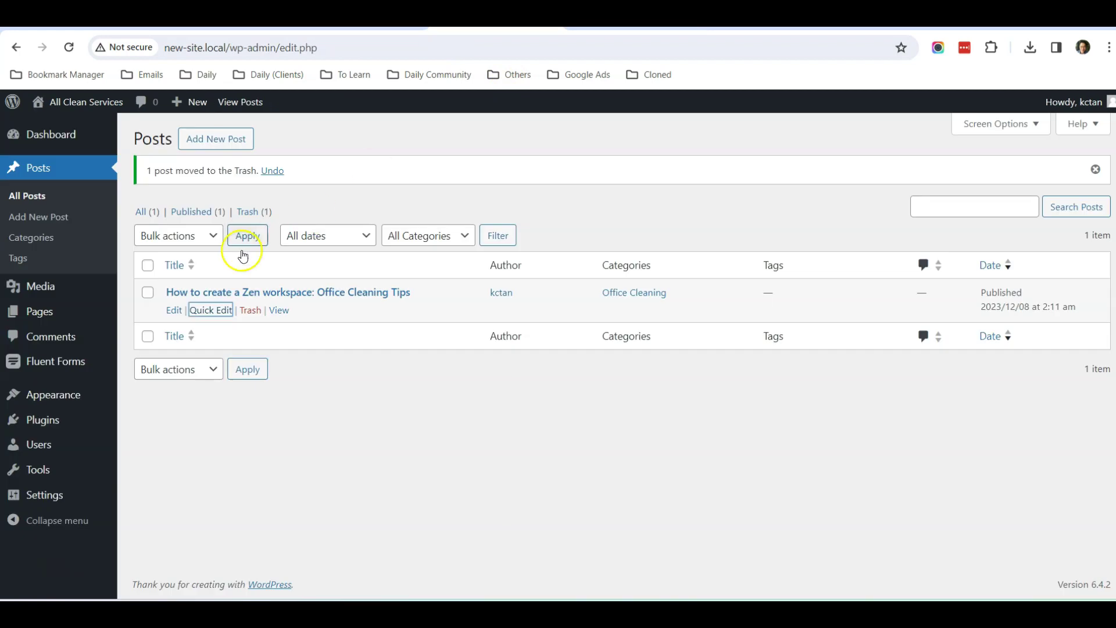
Step: Change the profile nickname to Admin and save the profile
mouse_move(78, 314)
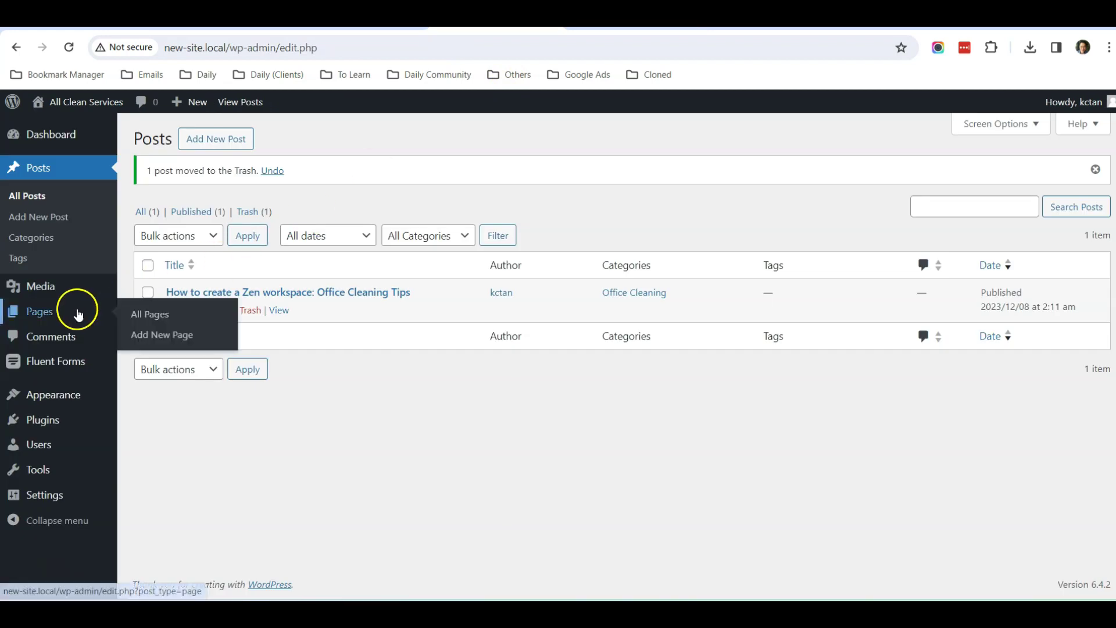
mouse_move(68, 455)
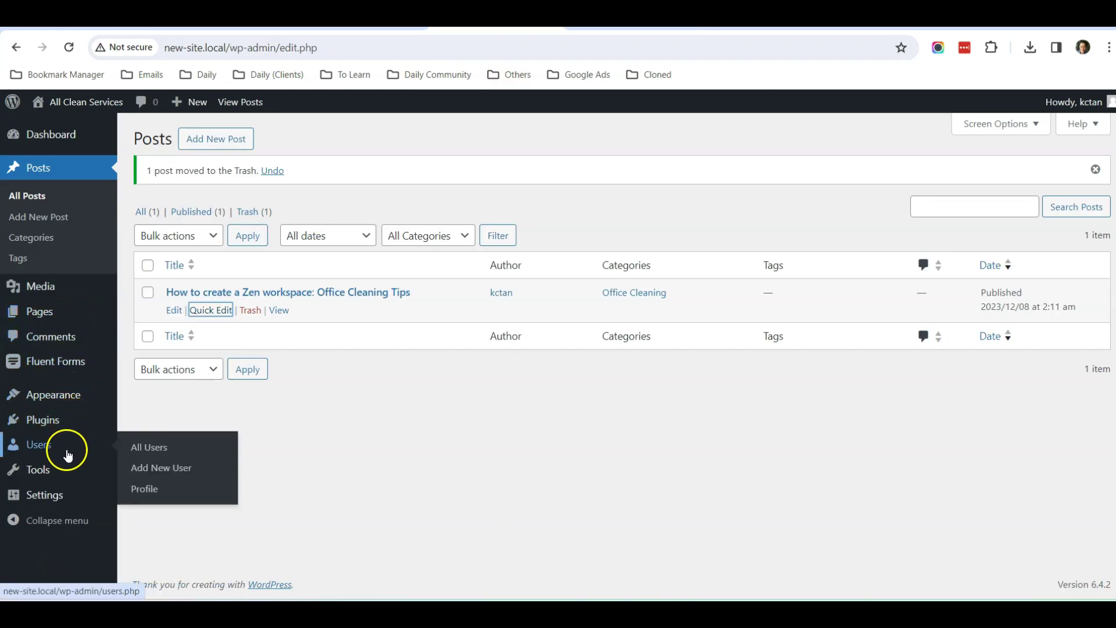
left_click(174, 489)
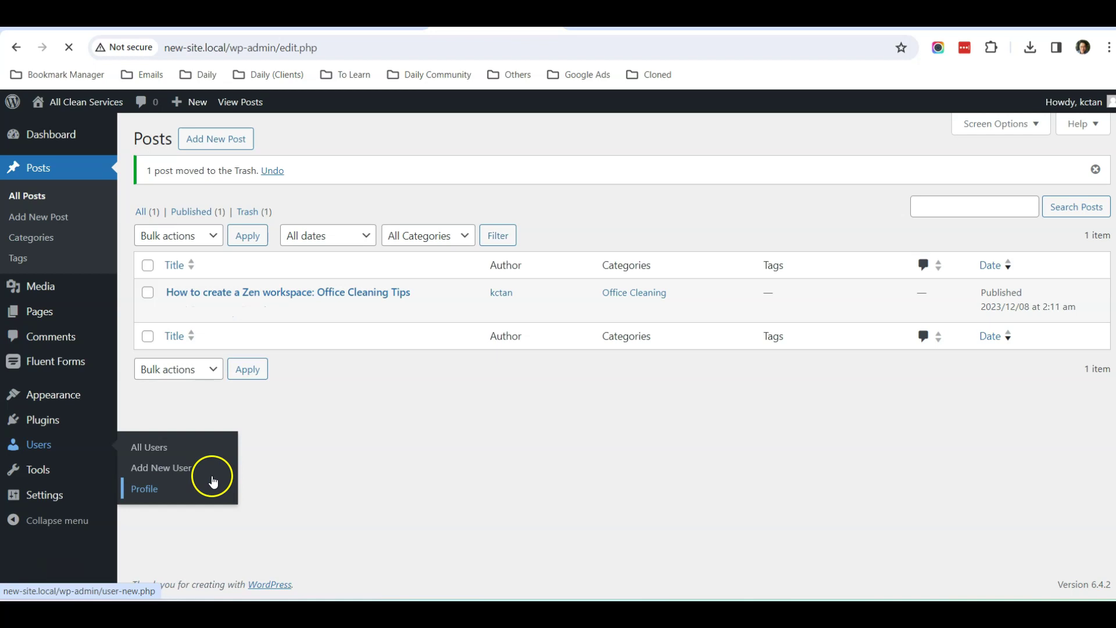
scroll(436, 304, "down", 5)
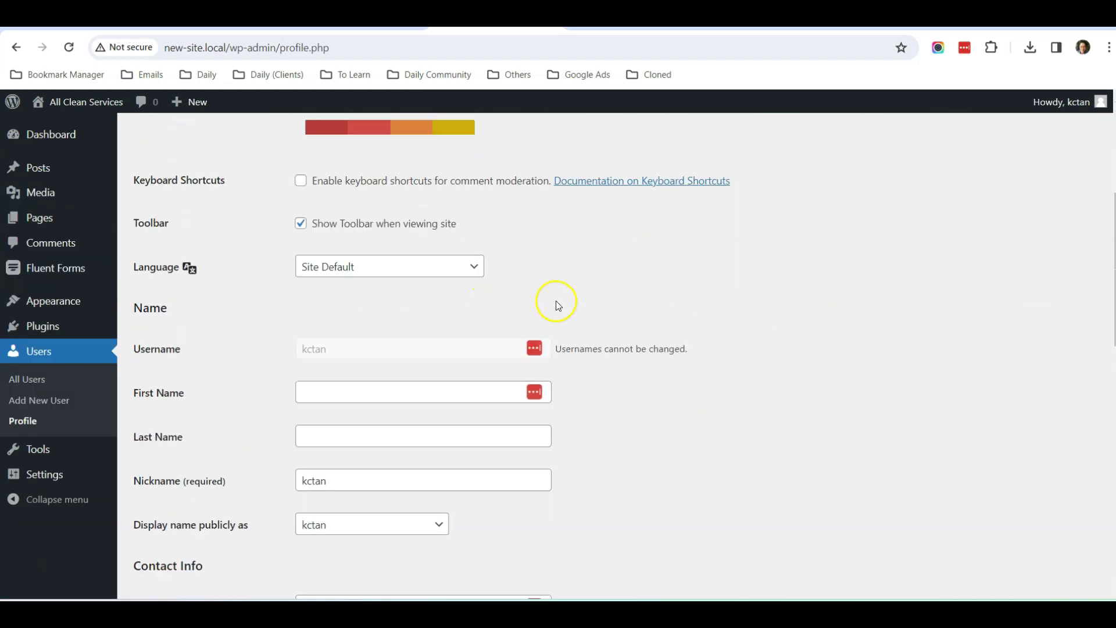
scroll(557, 302, "down", 3)
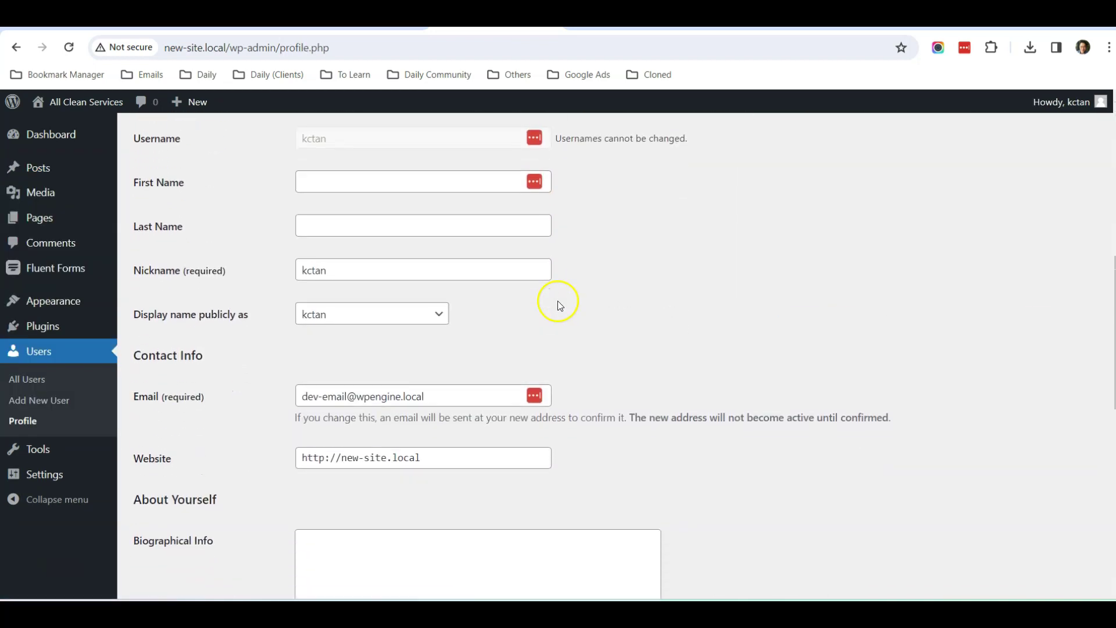
double_click(313, 271)
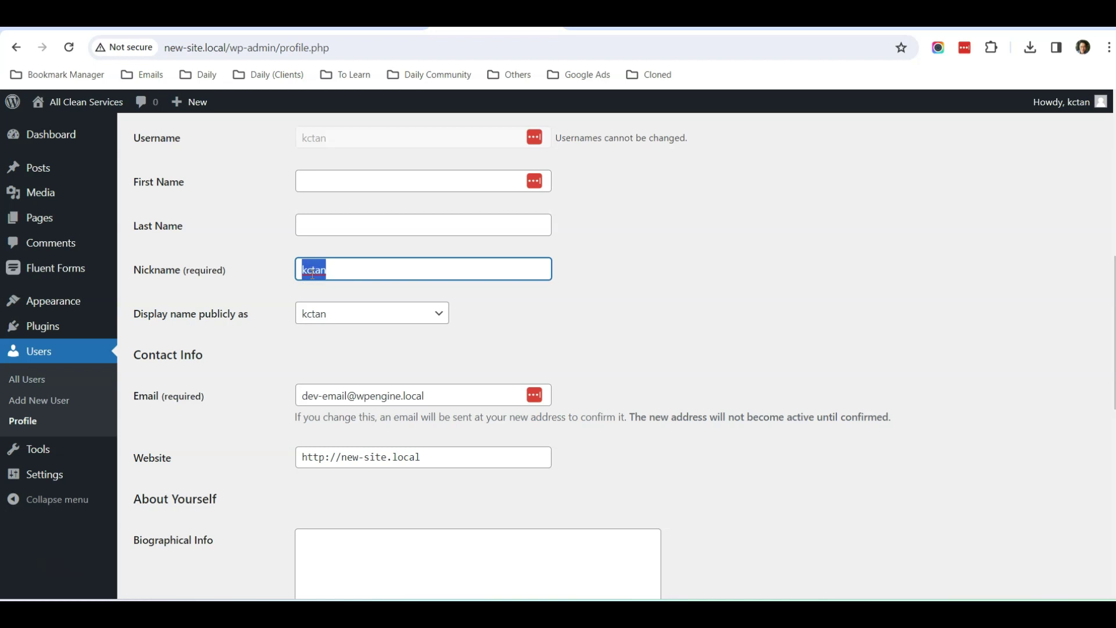
type("Admin")
left_click(354, 280)
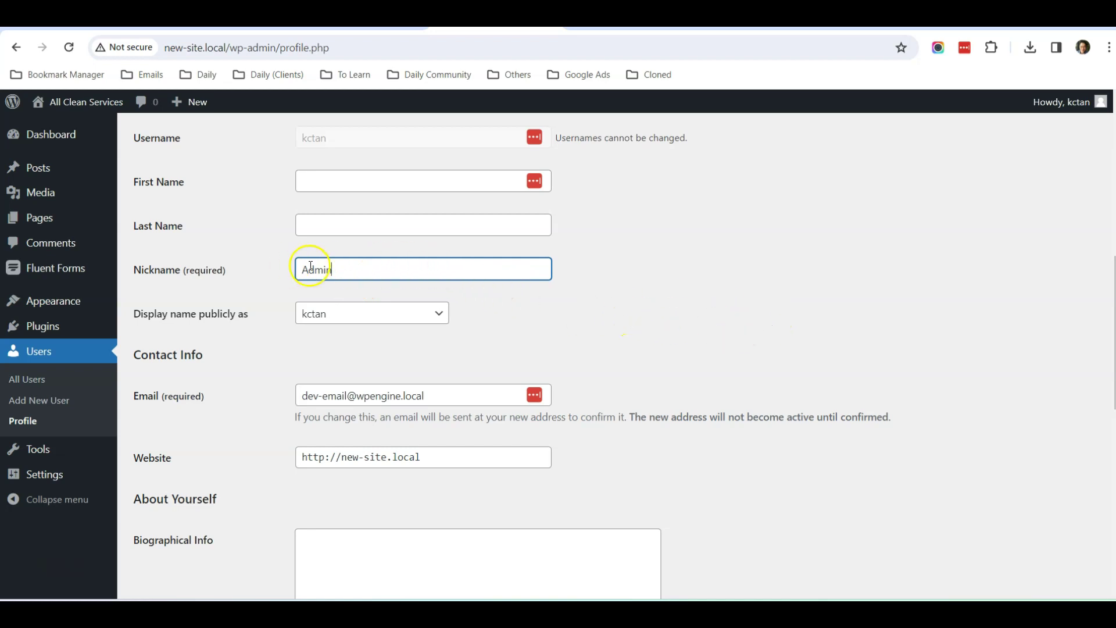
scroll(707, 301, "down", 12)
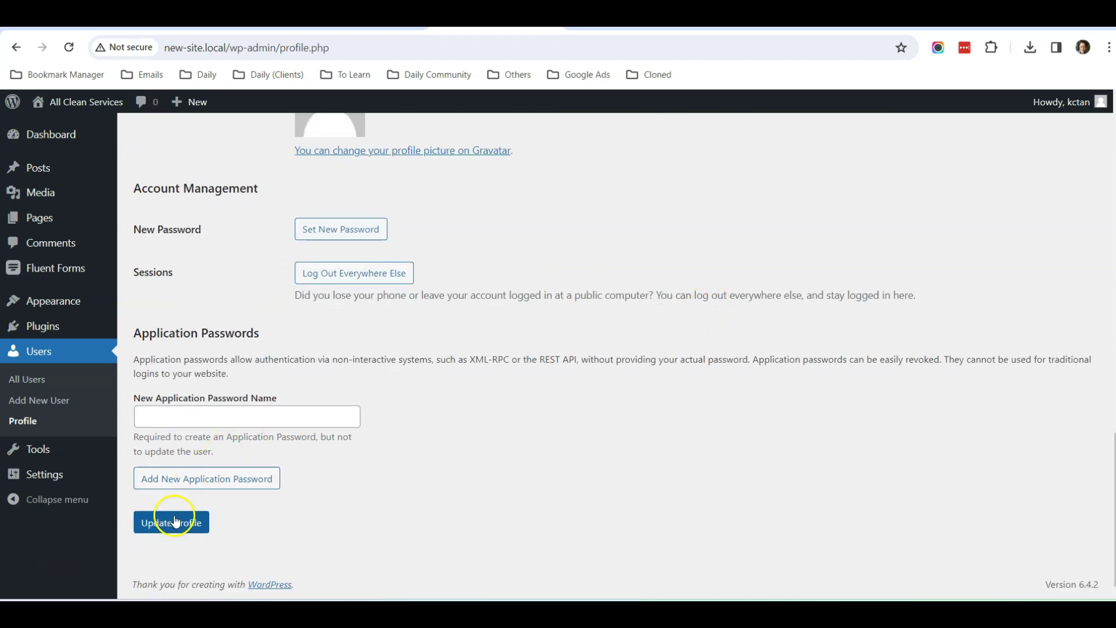
left_click(172, 522)
Step: Make Admin the publicly displayed name, save the profile, and reload the live post page
scroll(221, 389, "down", 4)
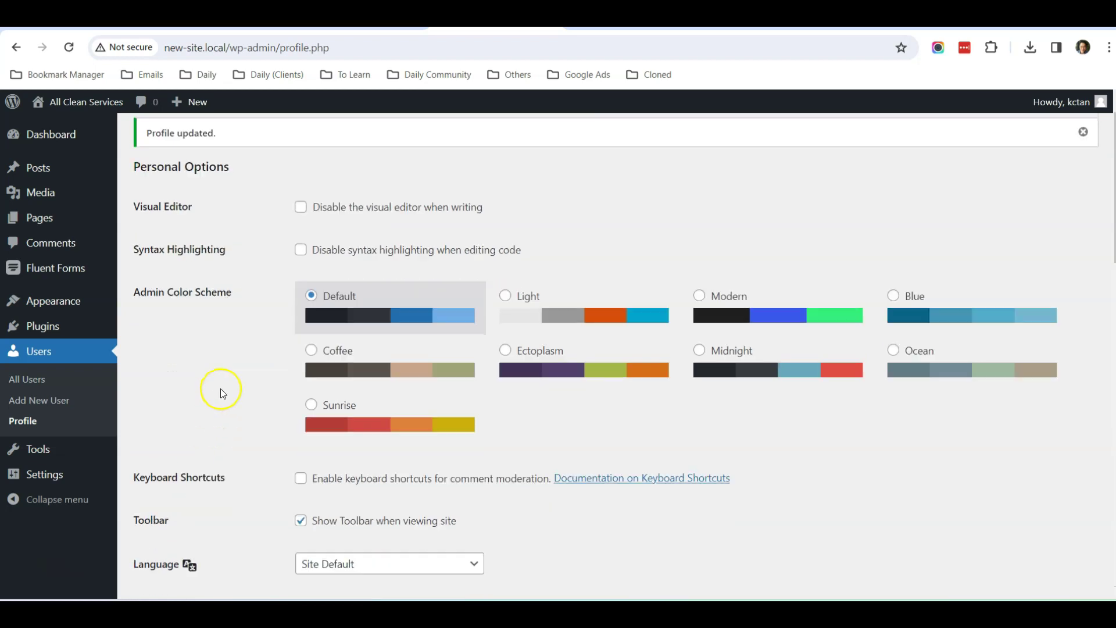
scroll(221, 393, "down", 5)
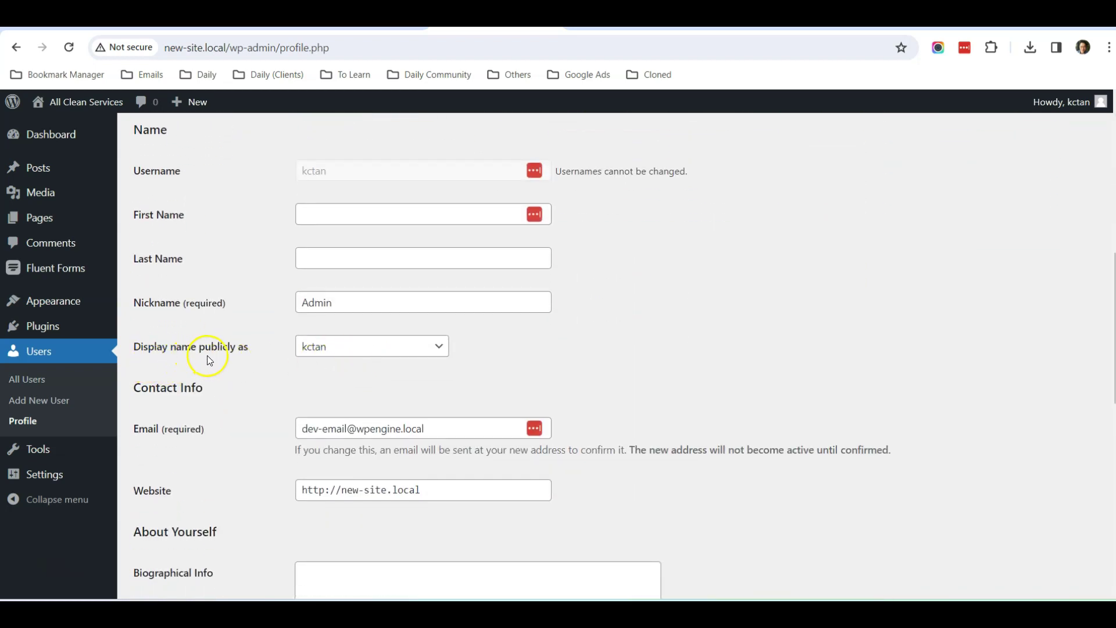
left_click(364, 346)
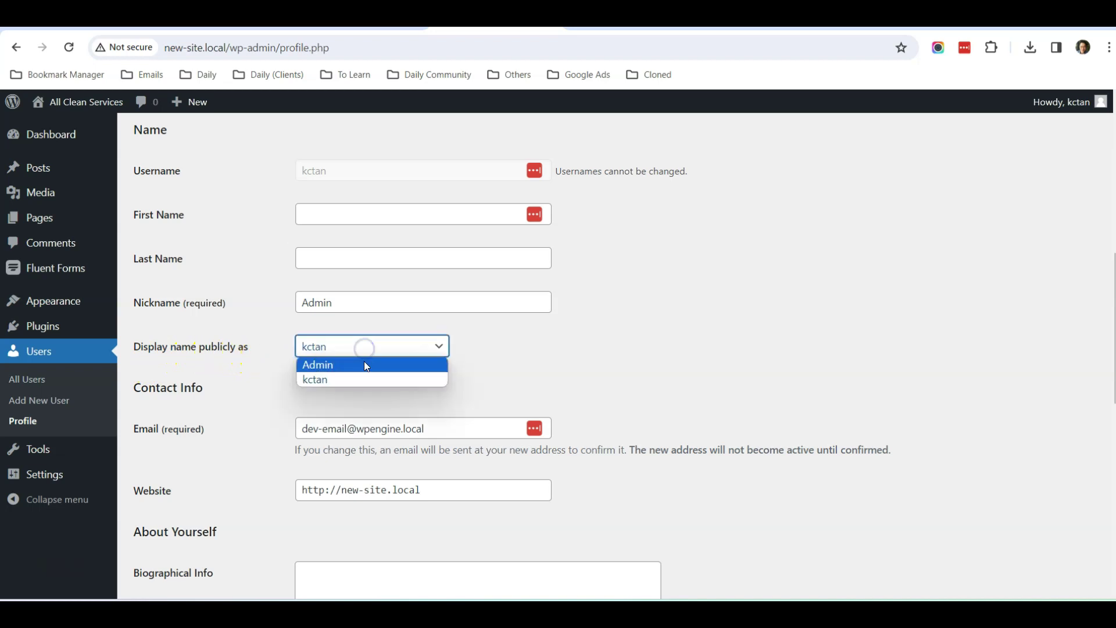
left_click(364, 363)
scroll(583, 363, "down", 10)
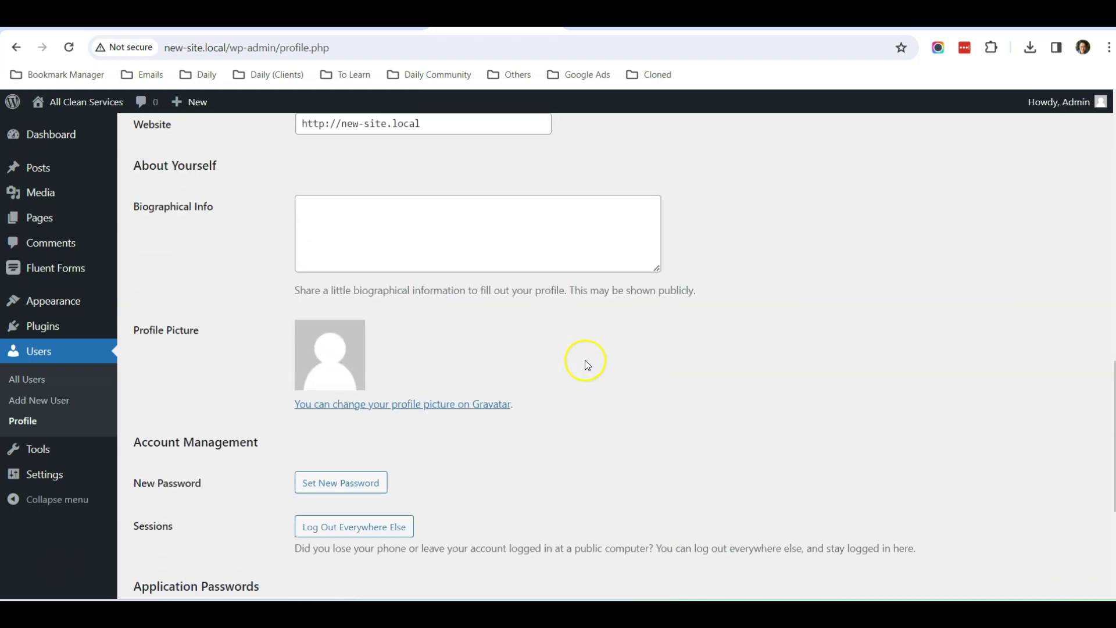
left_click(177, 525)
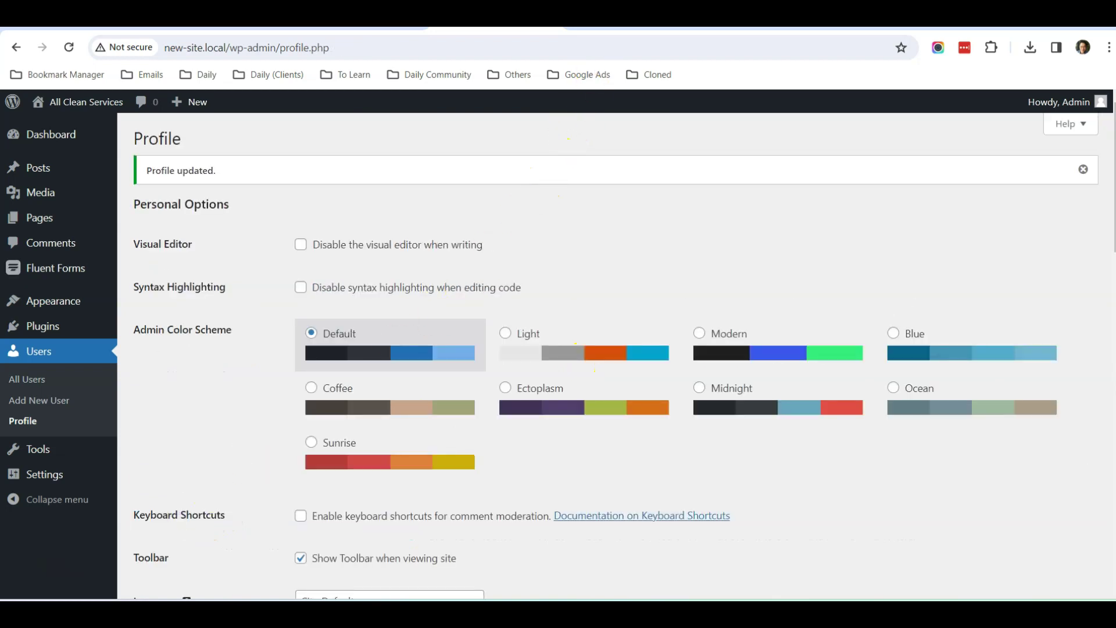
left_click(628, 28)
left_click(70, 49)
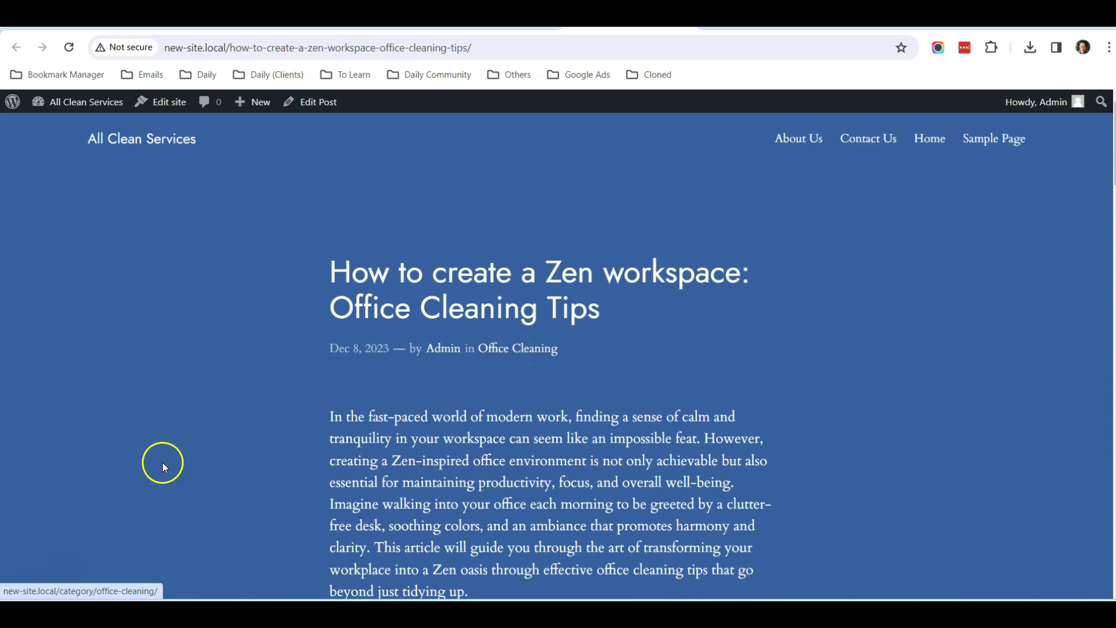
Step: Check the live post for Admin as author and the Office Cleaning category, then return to the admin tab
scroll(239, 378, "down", 4)
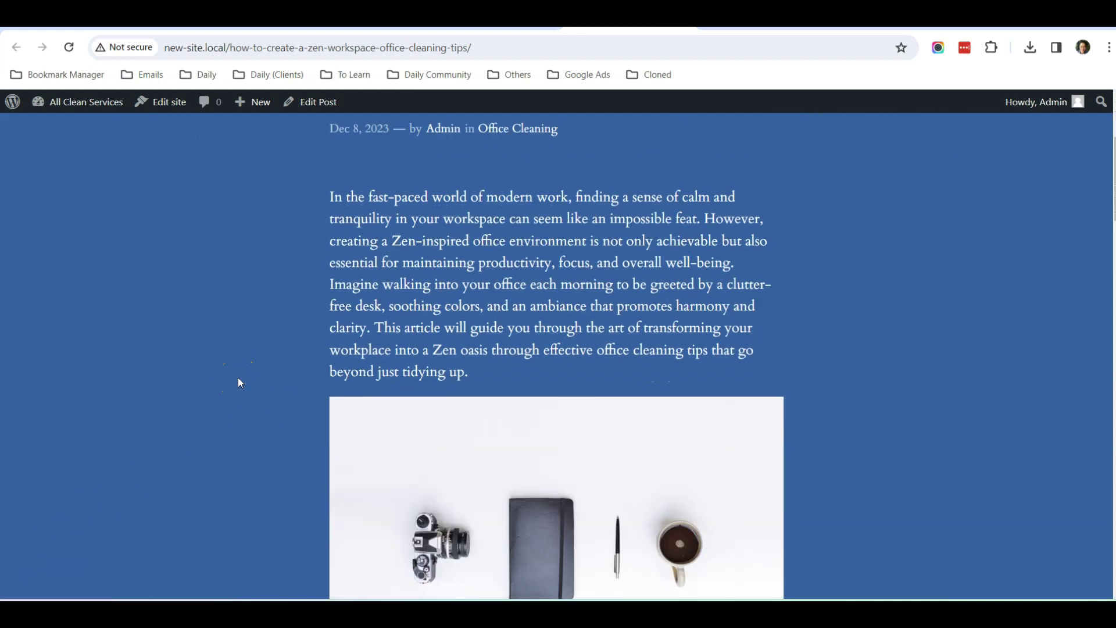
scroll(238, 378, "up", 3)
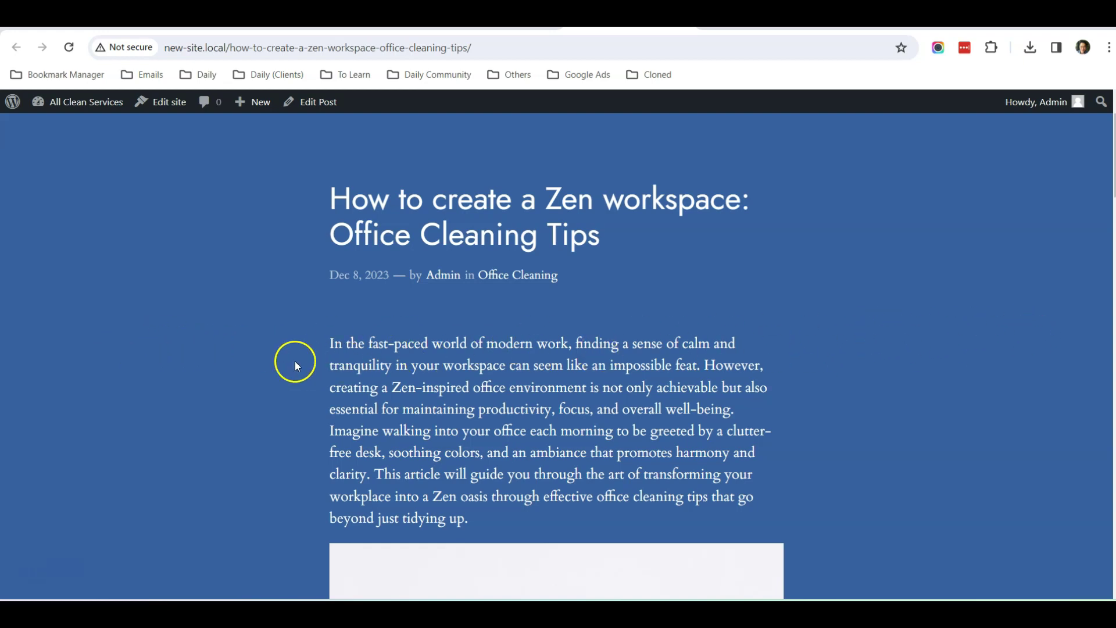
scroll(303, 329, "up", 2)
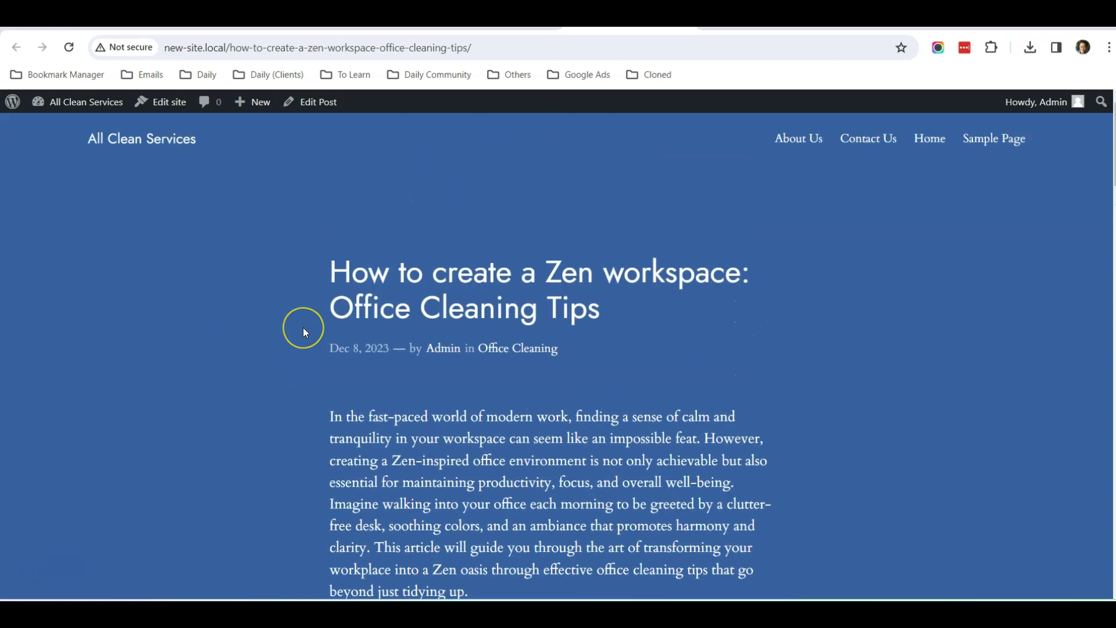
scroll(302, 328, "down", 10)
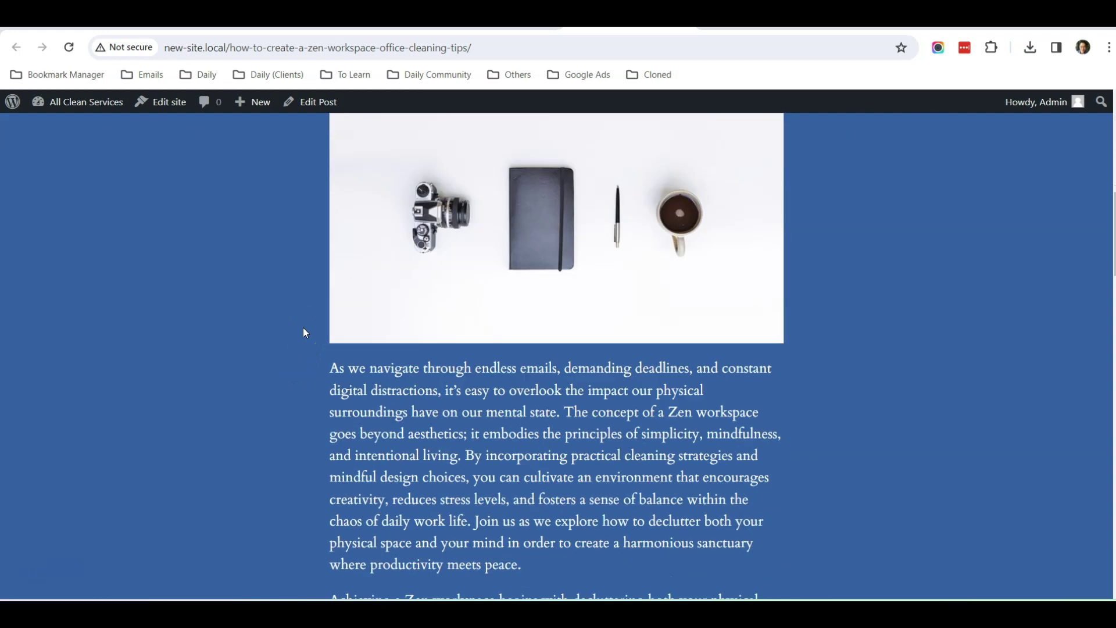
scroll(303, 327, "up", 10)
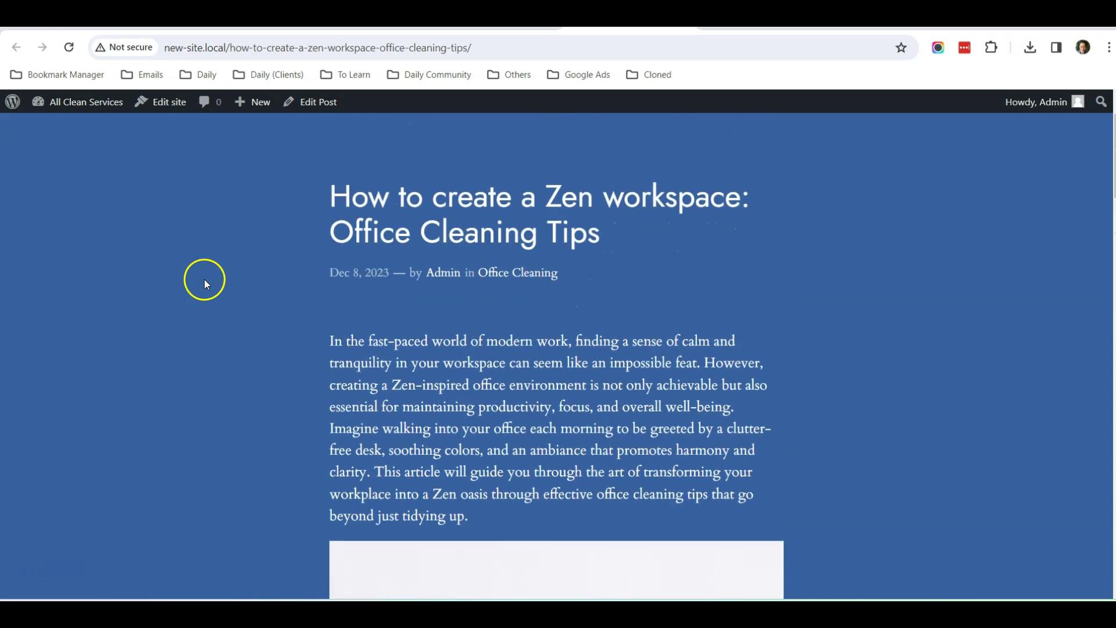
scroll(197, 395, "up", 2)
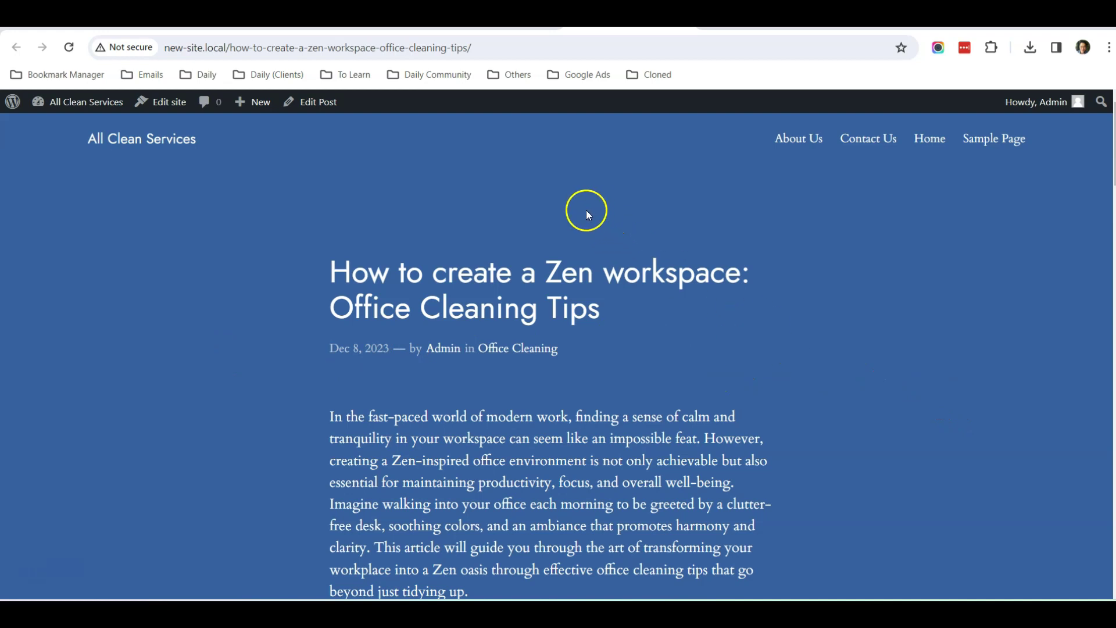
left_click(471, 23)
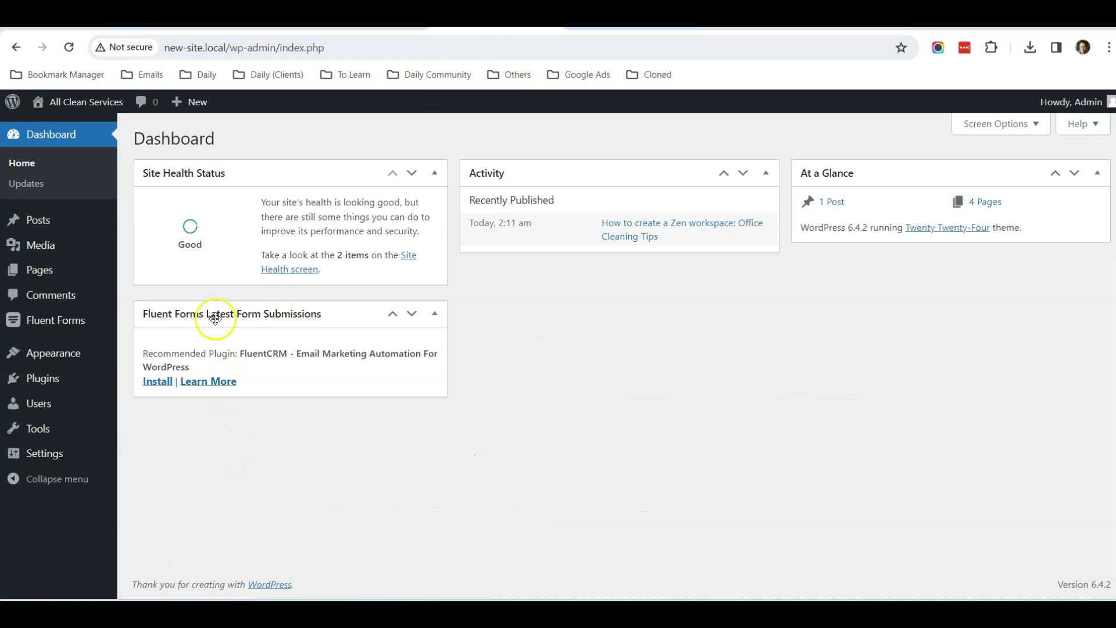
Step: Open the Zen workspace post and launch the Single Posts template from its Template panel
mouse_move(55, 220)
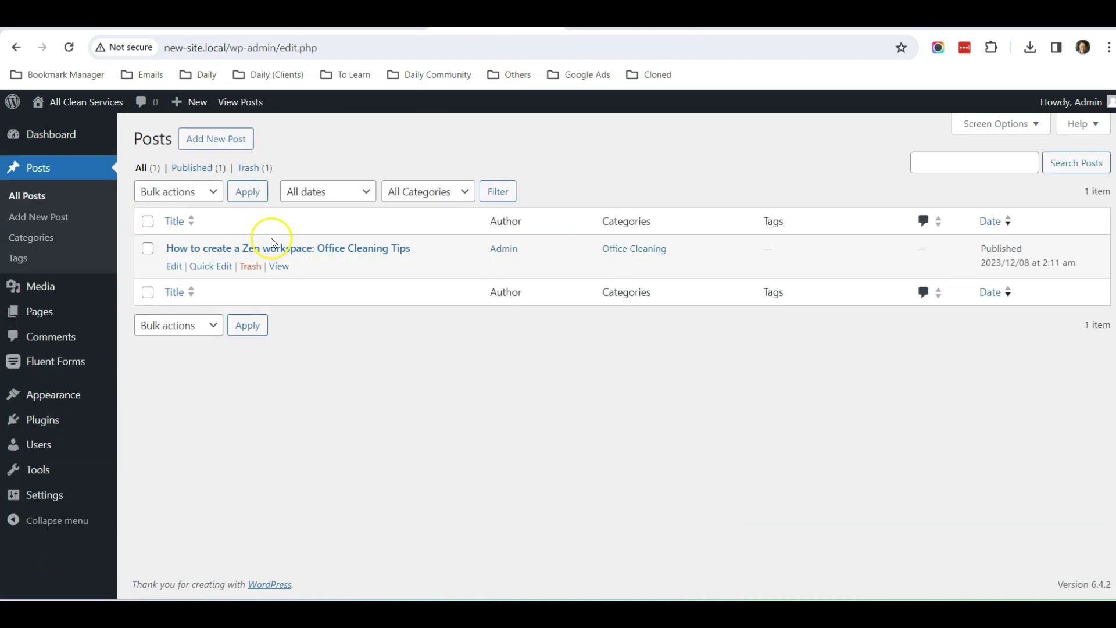
left_click(173, 267)
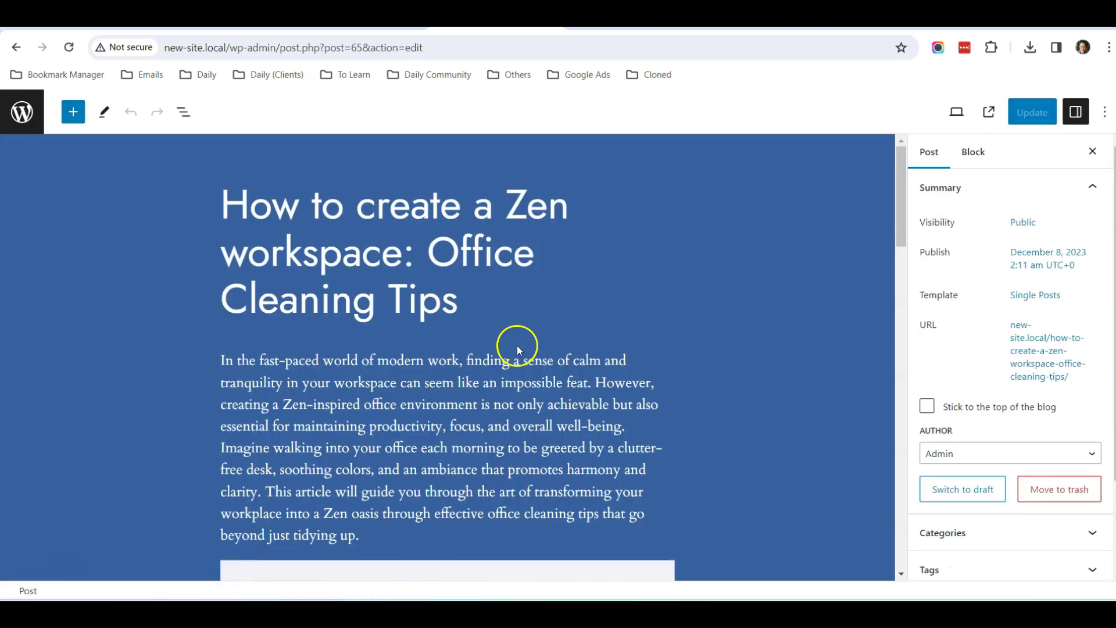
scroll(523, 366, "down", 6)
scroll(531, 376, "up", 6)
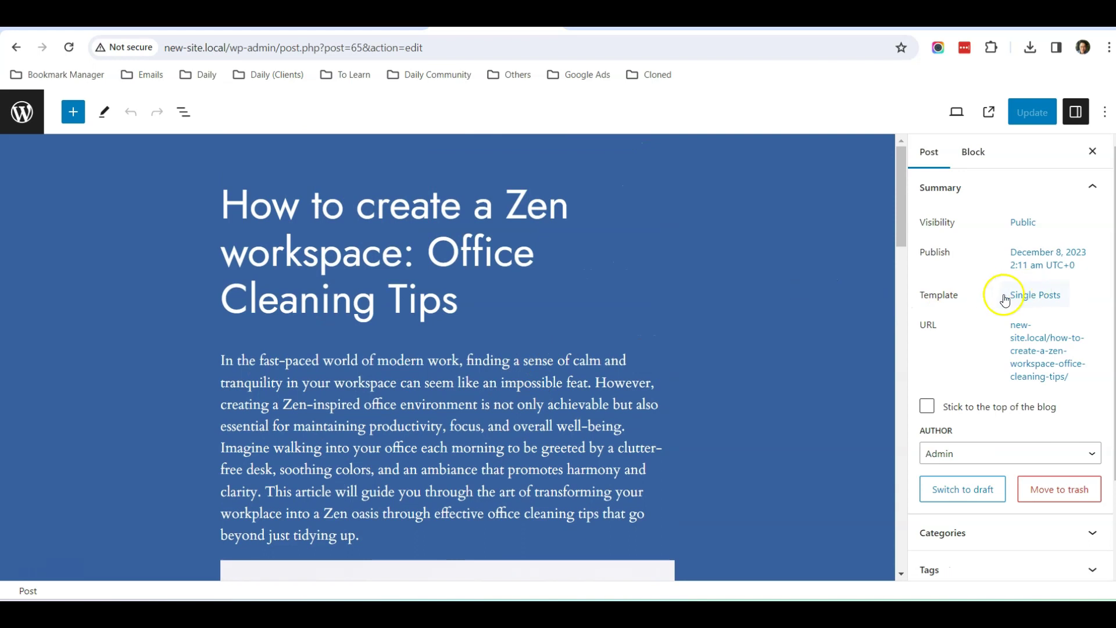
left_click(1057, 298)
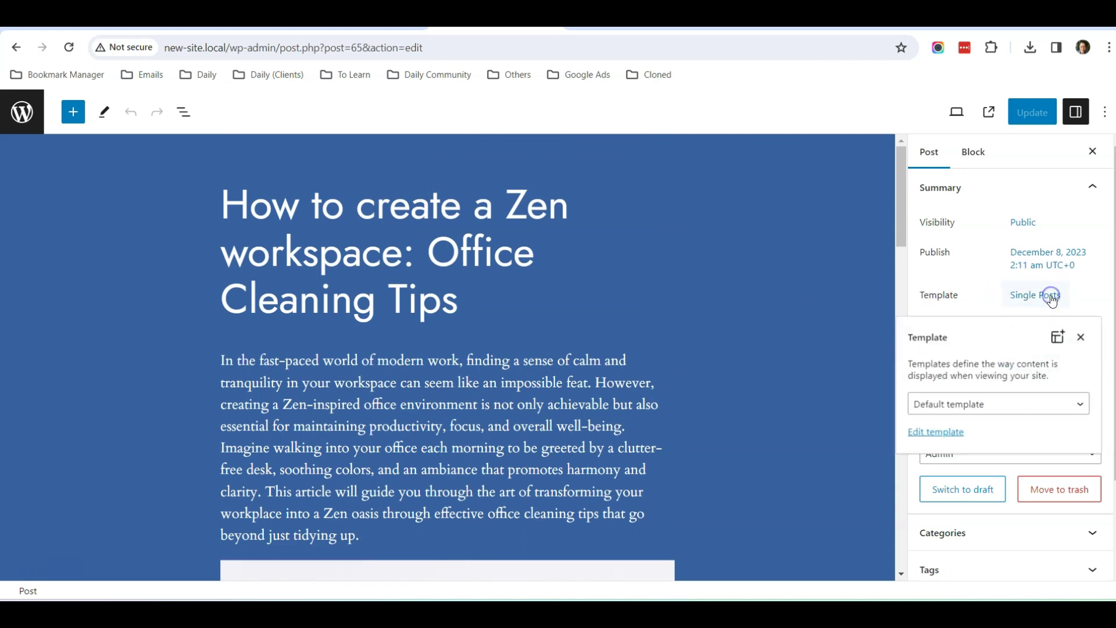
left_click(942, 435)
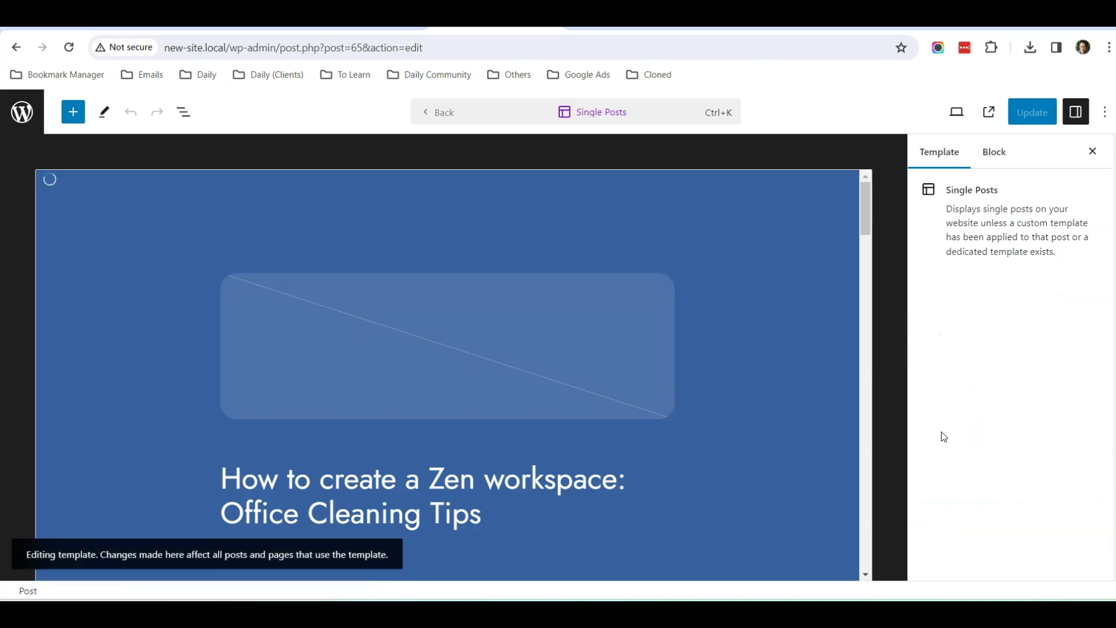
Step: Delete the Featured Image block sitting above the post title in Single Posts
scroll(745, 368, "down", 3)
scroll(745, 370, "up", 3)
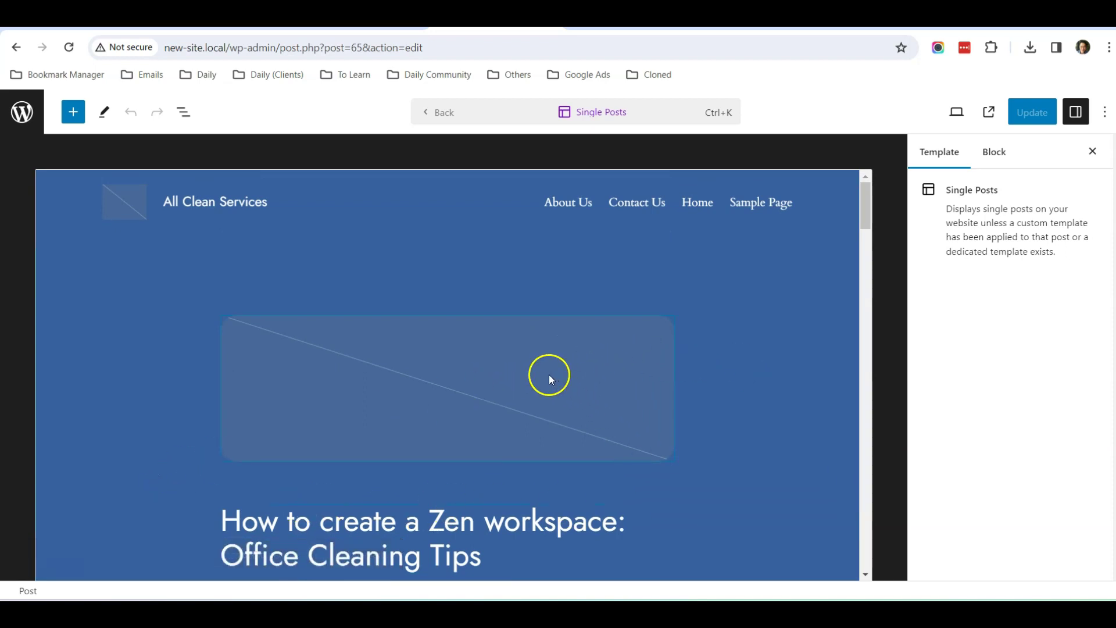
scroll(475, 335, "down", 1)
scroll(475, 335, "up", 1)
scroll(462, 384, "down", 8)
scroll(462, 380, "up", 3)
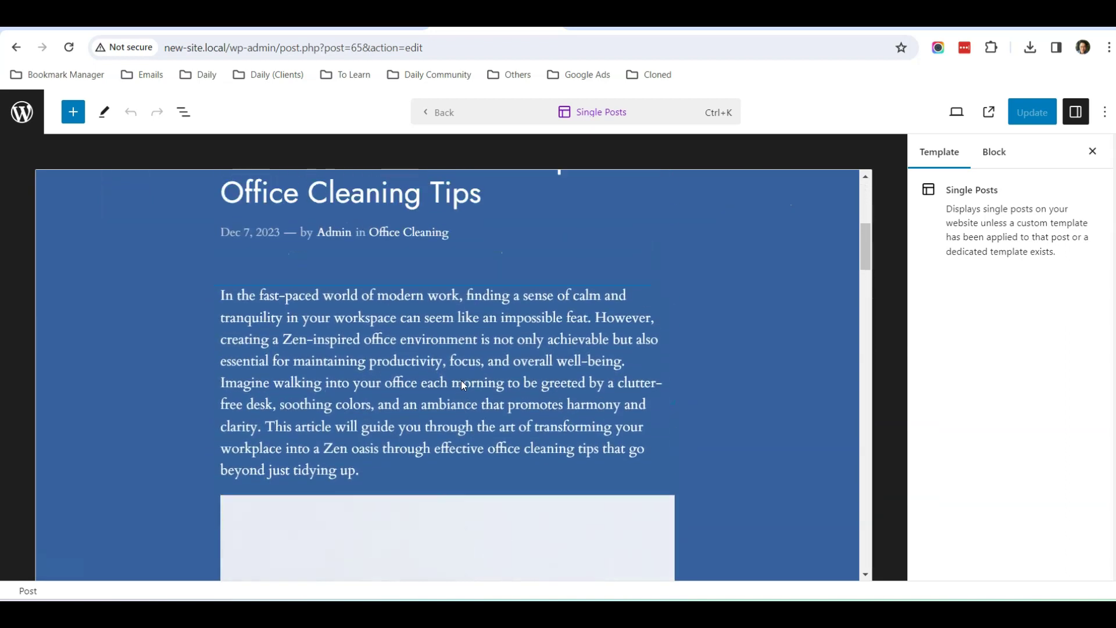
left_click(443, 448)
scroll(444, 448, "up", 6)
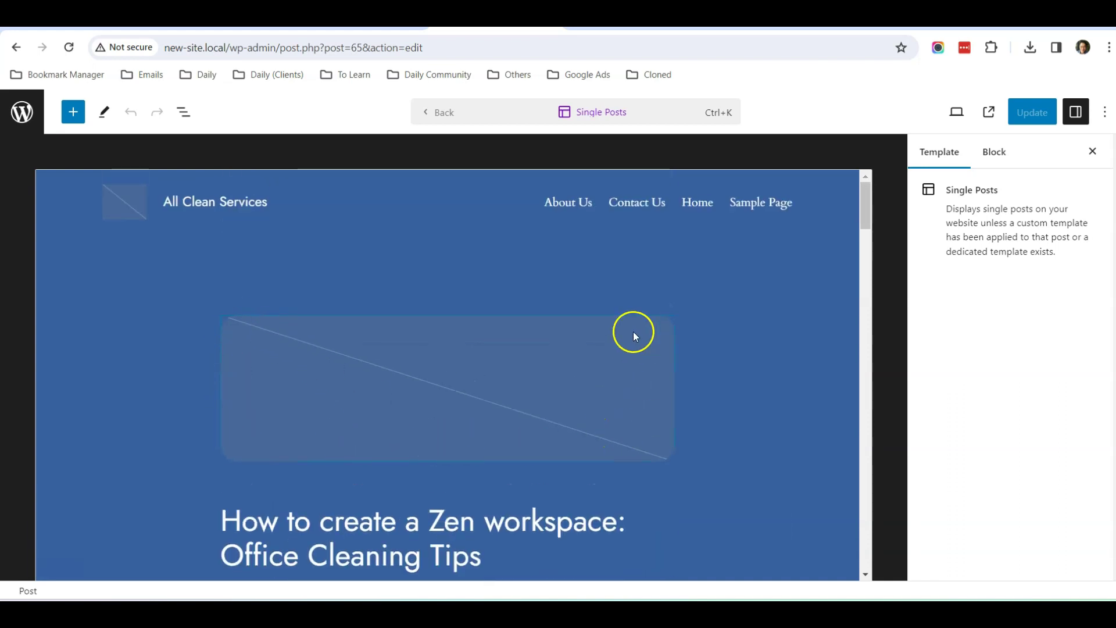
scroll(392, 327, "down", 3)
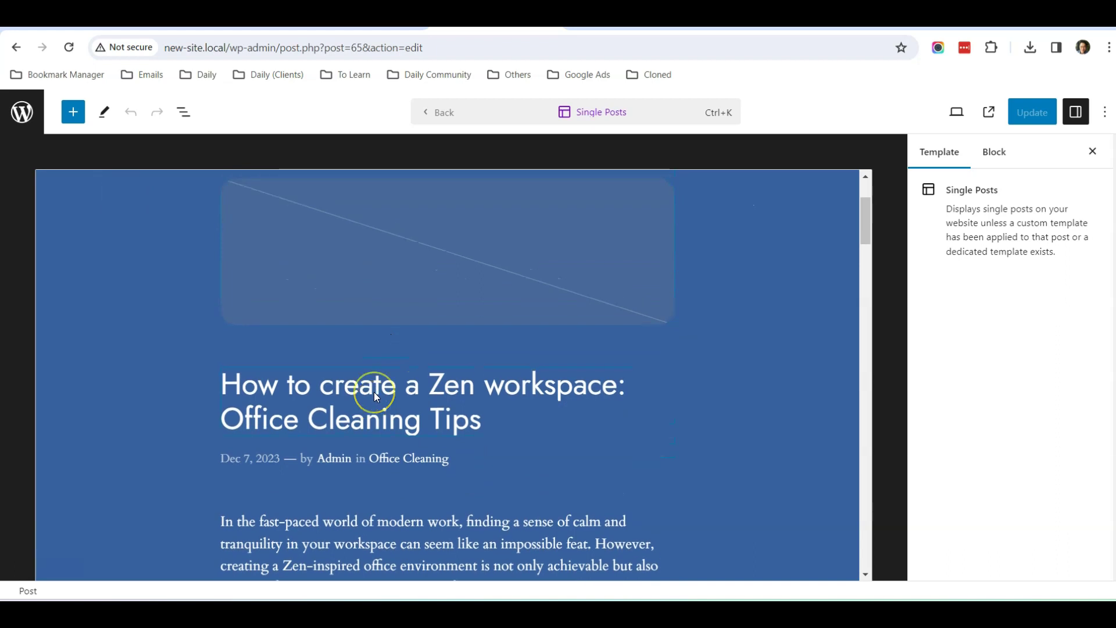
scroll(374, 391, "up", 3)
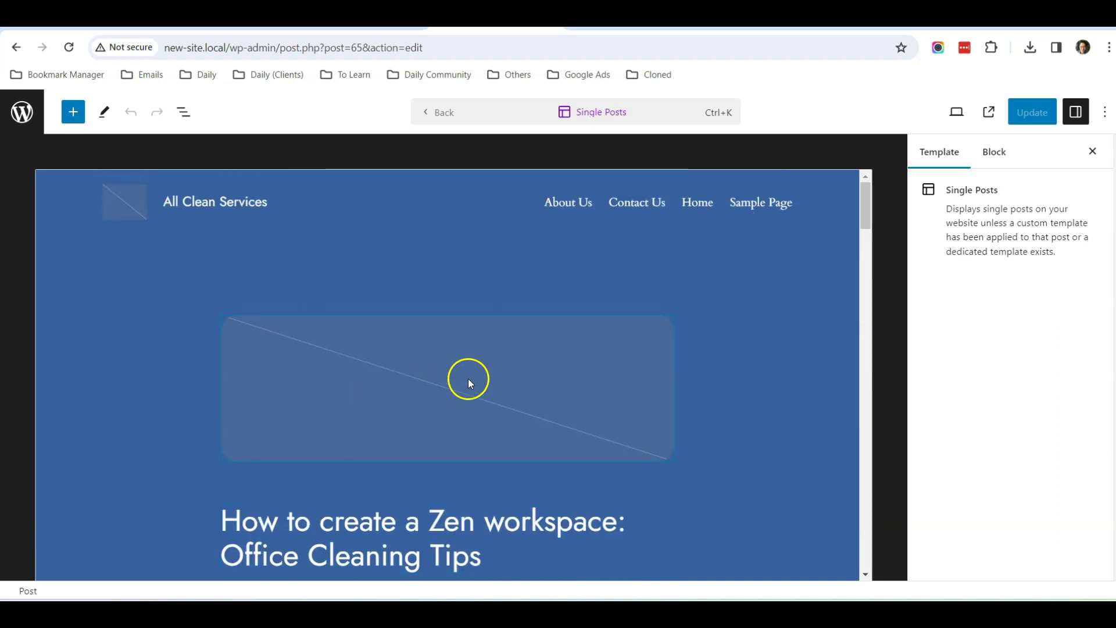
left_click(608, 358)
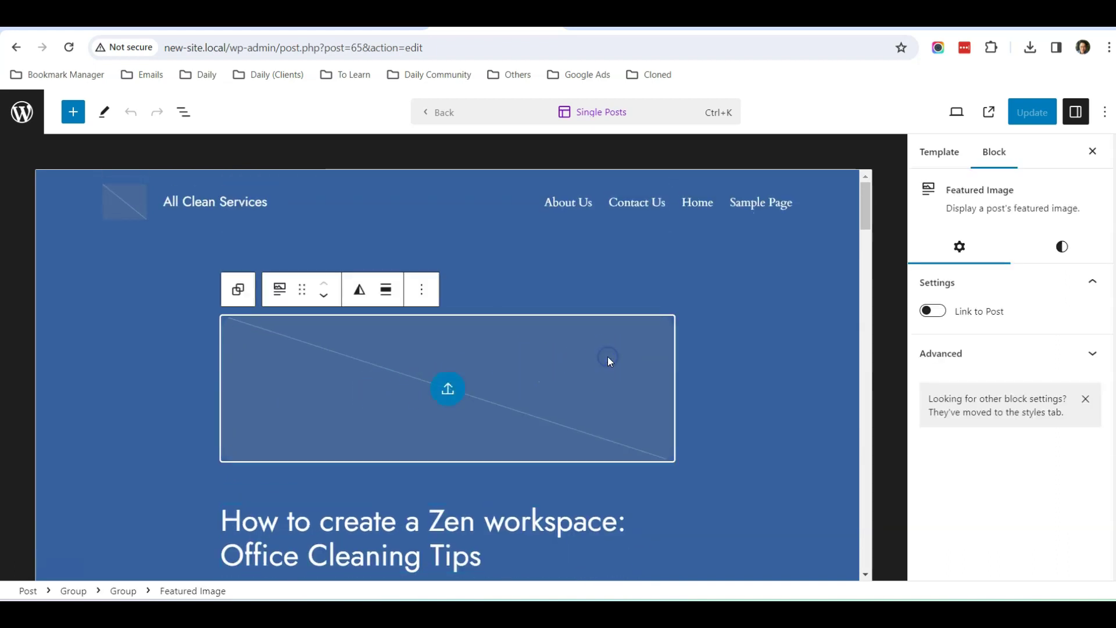
left_click(589, 350)
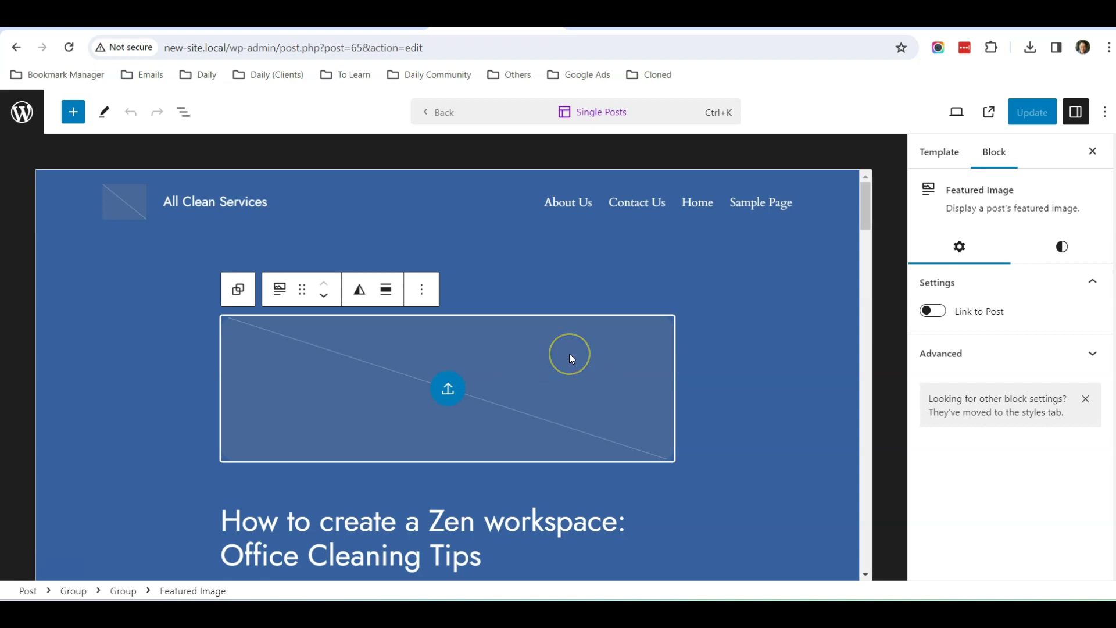
left_click(421, 289)
scroll(514, 430, "down", 2)
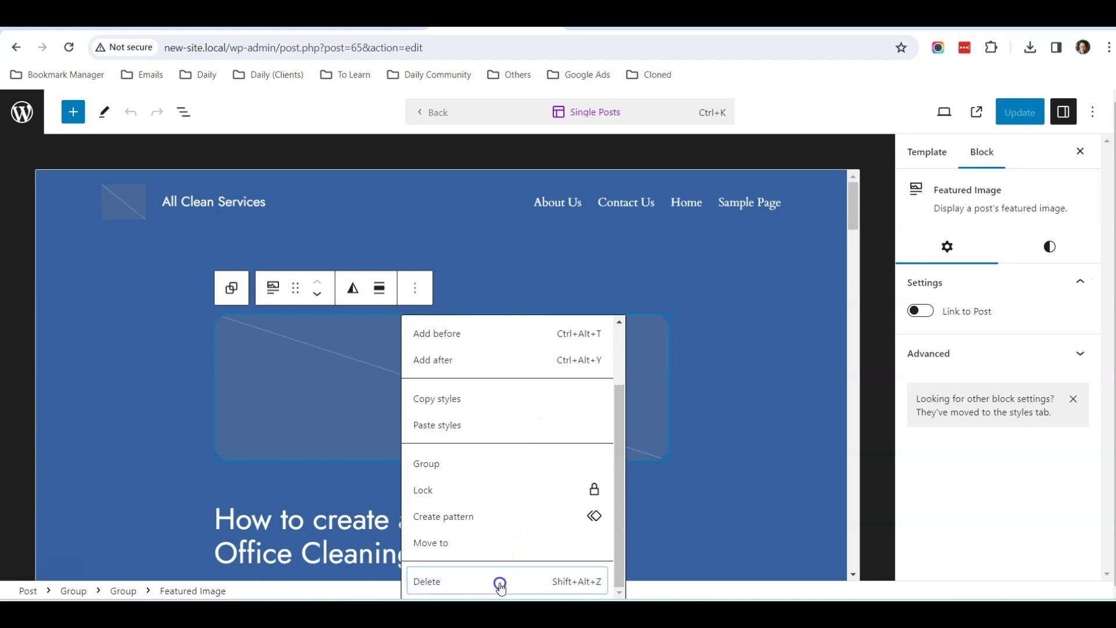
left_click(499, 582)
left_click(523, 360)
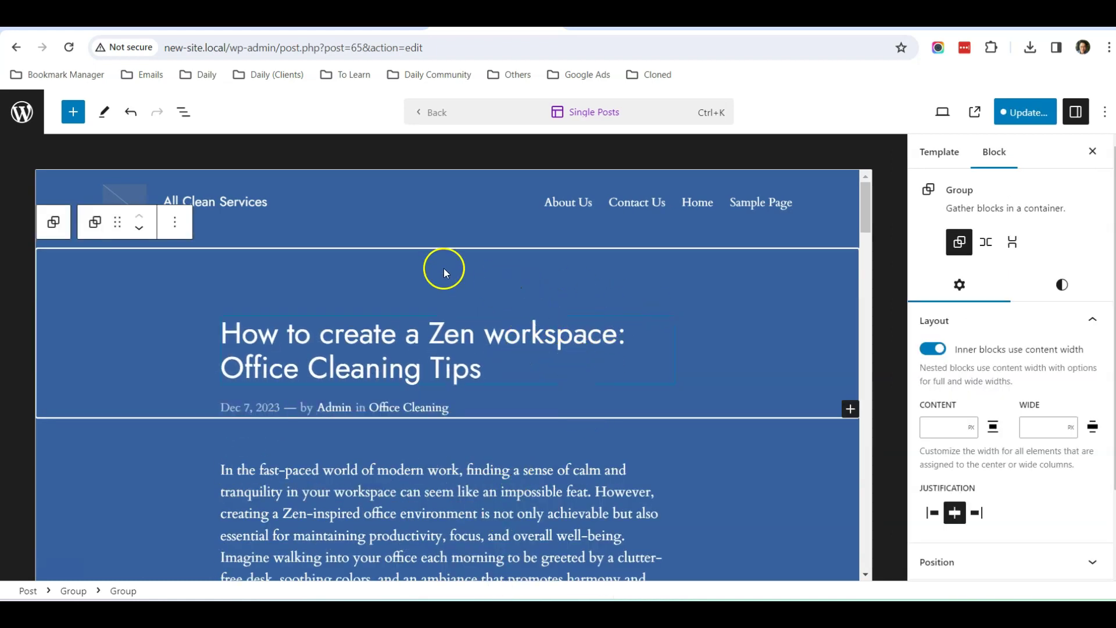
Step: Set the inner title-and-meta Group's content width to 1400 px, selected via List View
left_click(184, 112)
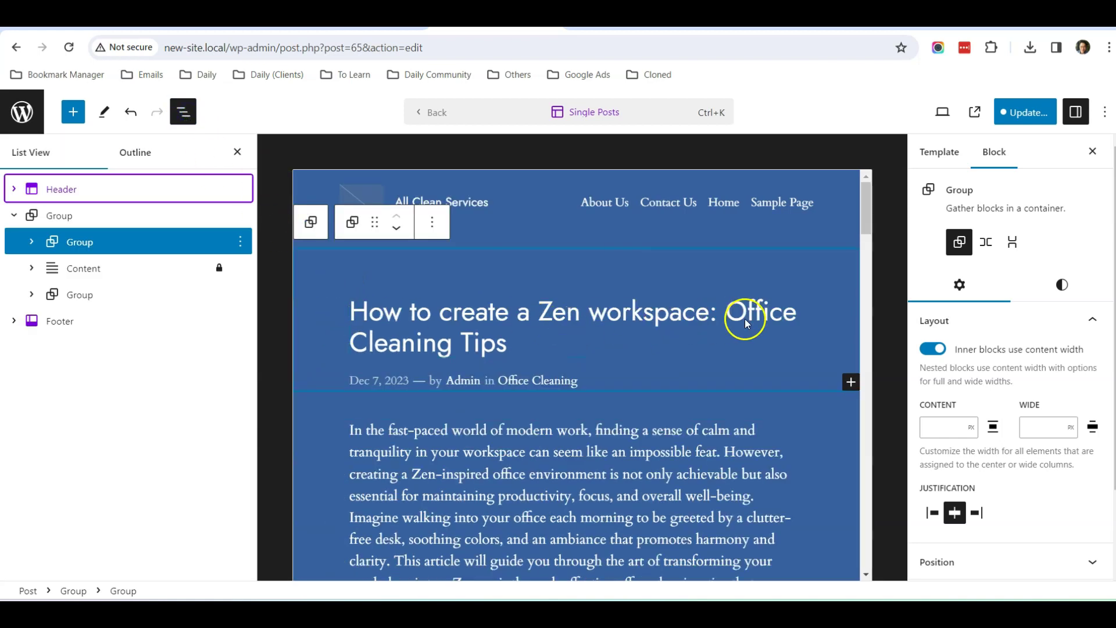
left_click(14, 215)
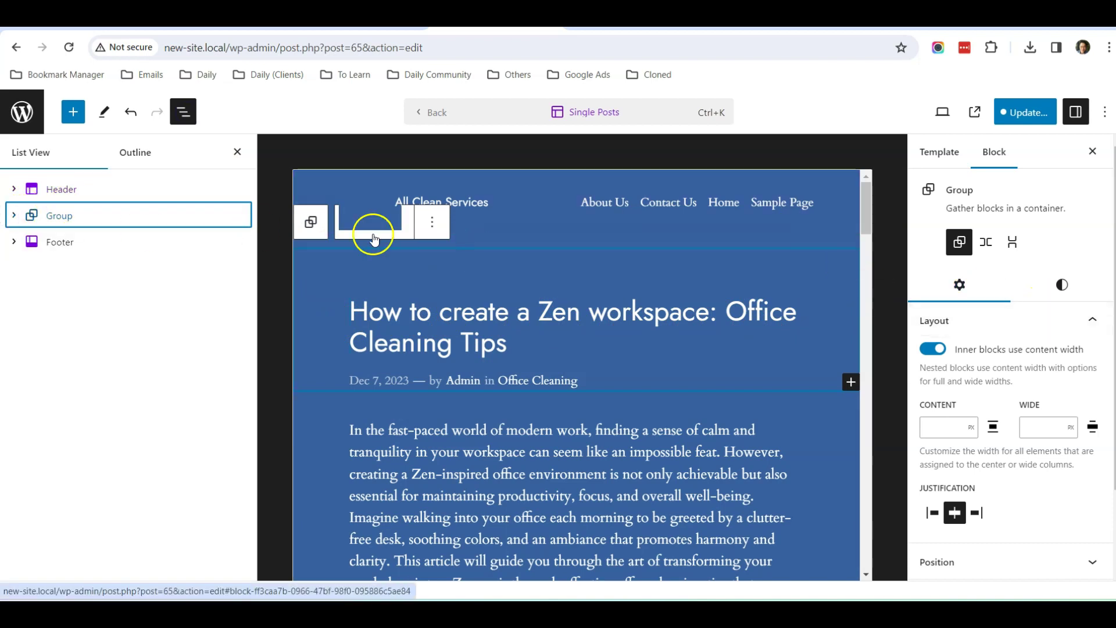
left_click(73, 189)
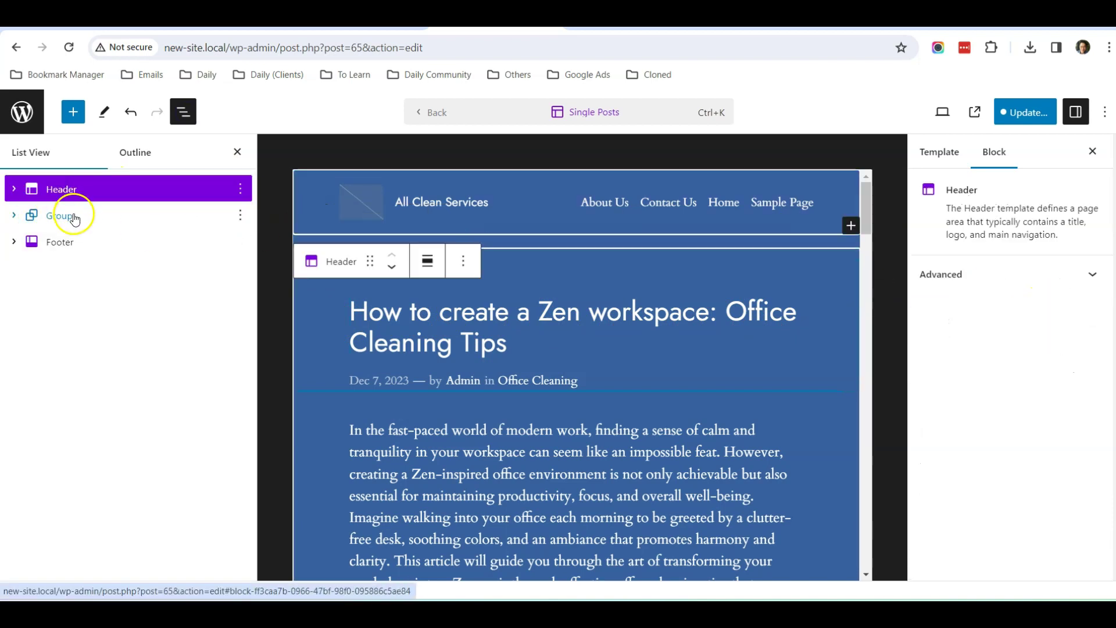
left_click(74, 217)
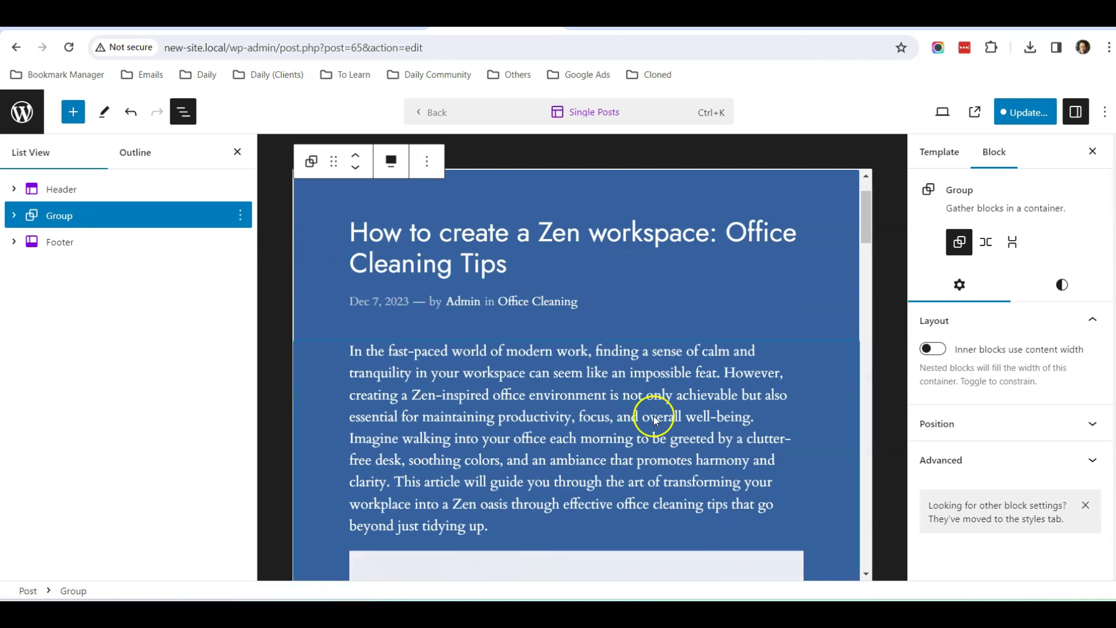
left_click(79, 250)
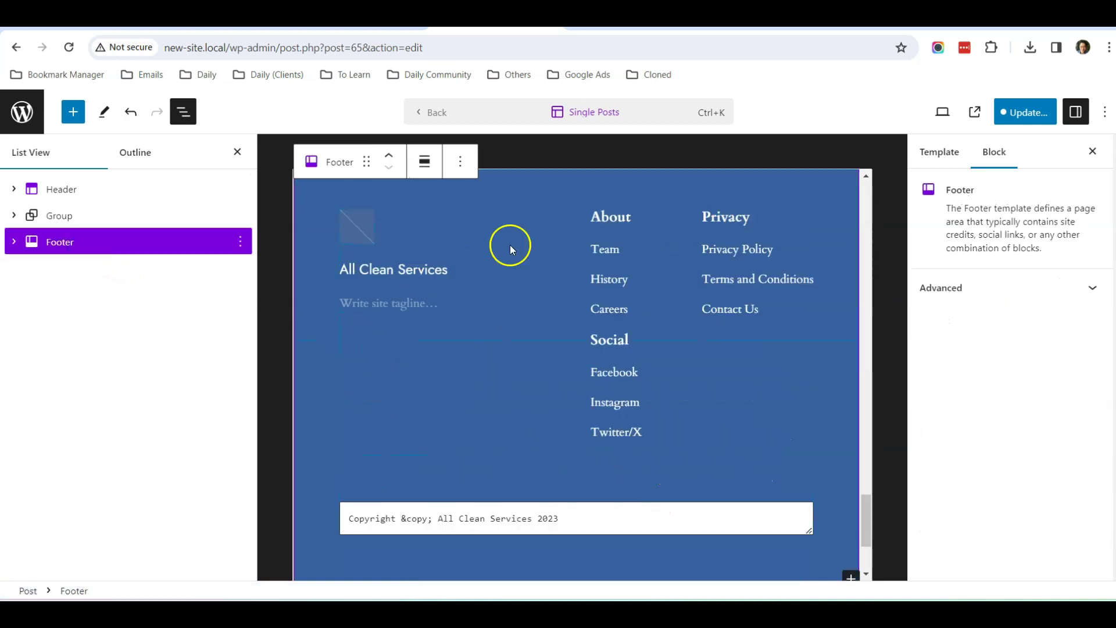
left_click(91, 192)
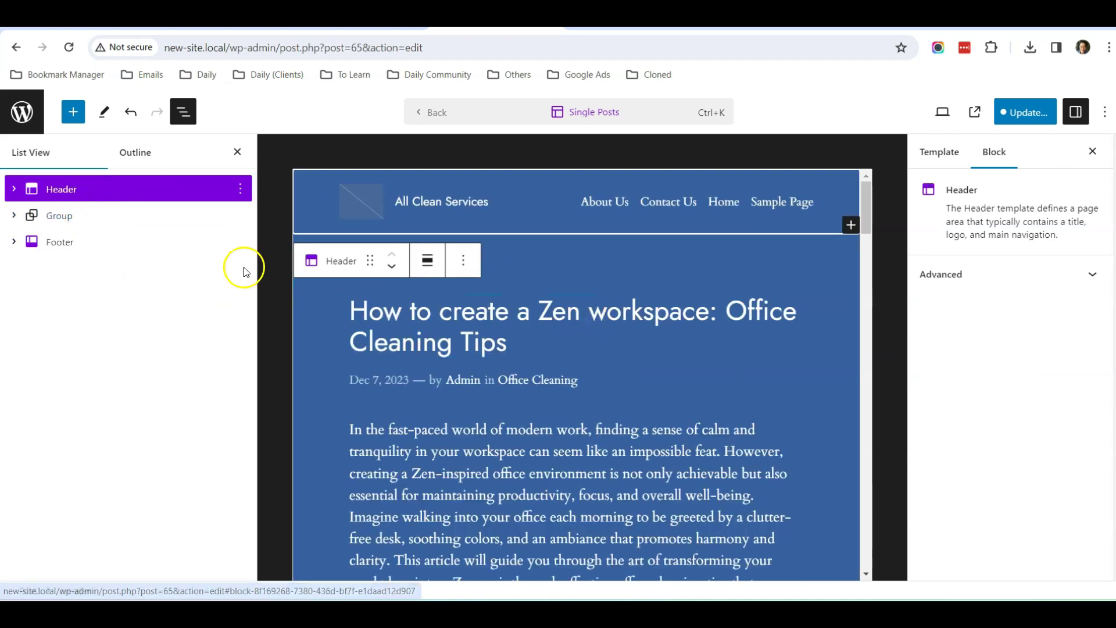
left_click(75, 224)
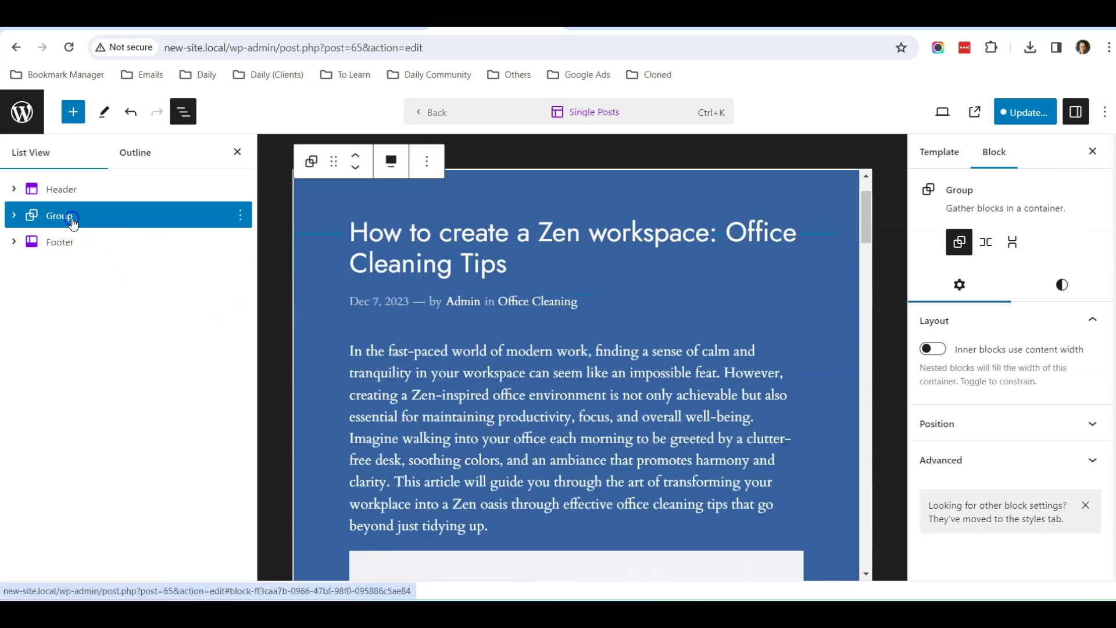
left_click(14, 215)
left_click(81, 243)
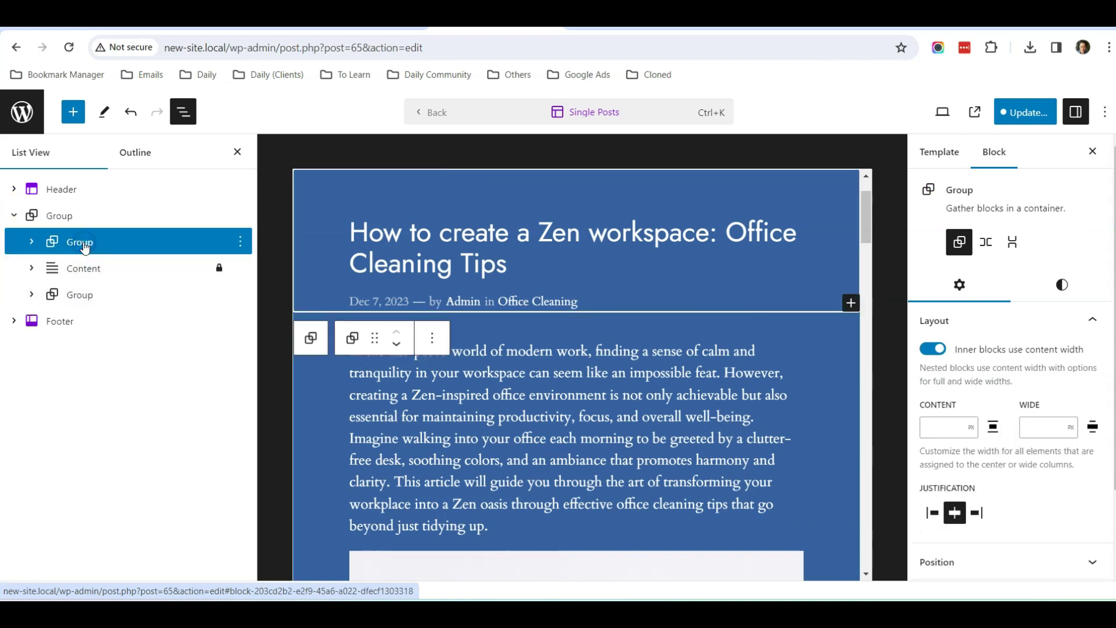
left_click(32, 242)
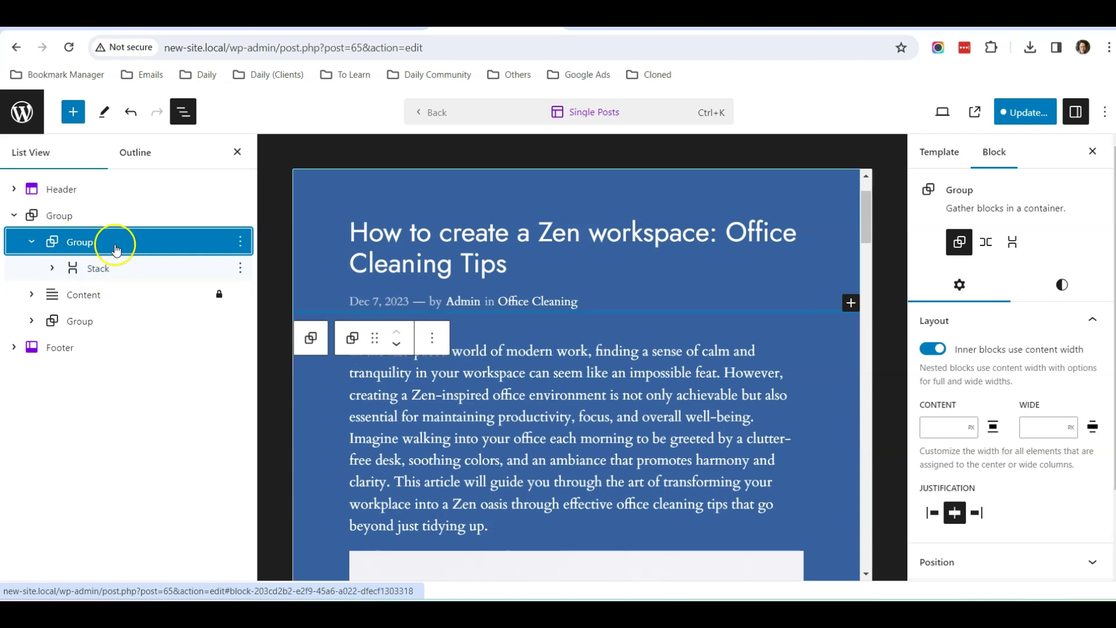
left_click(937, 431)
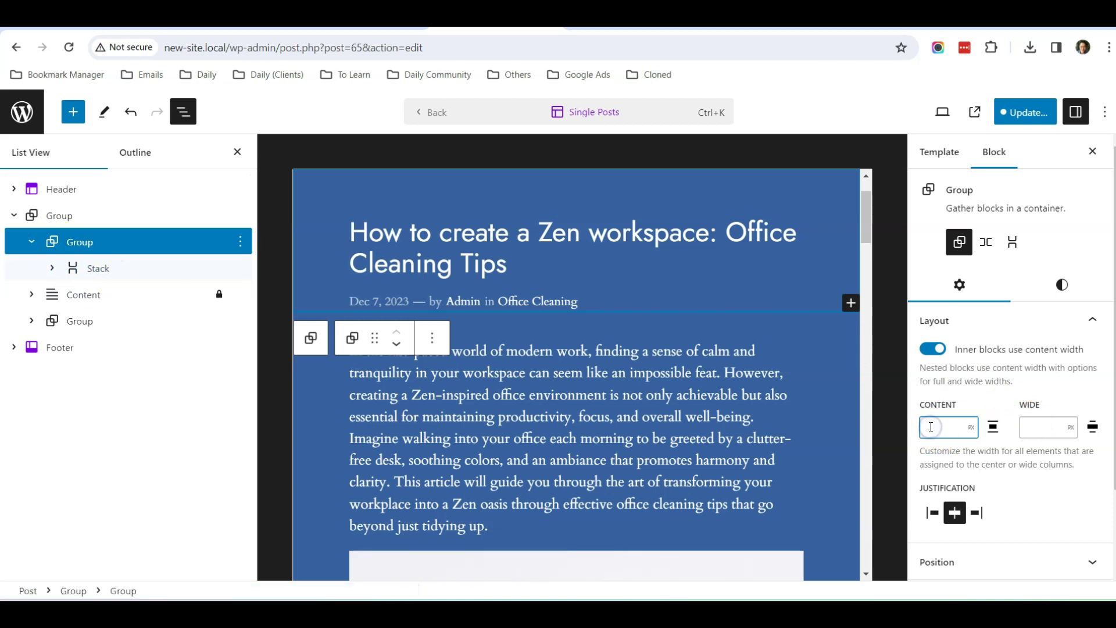
type("1400")
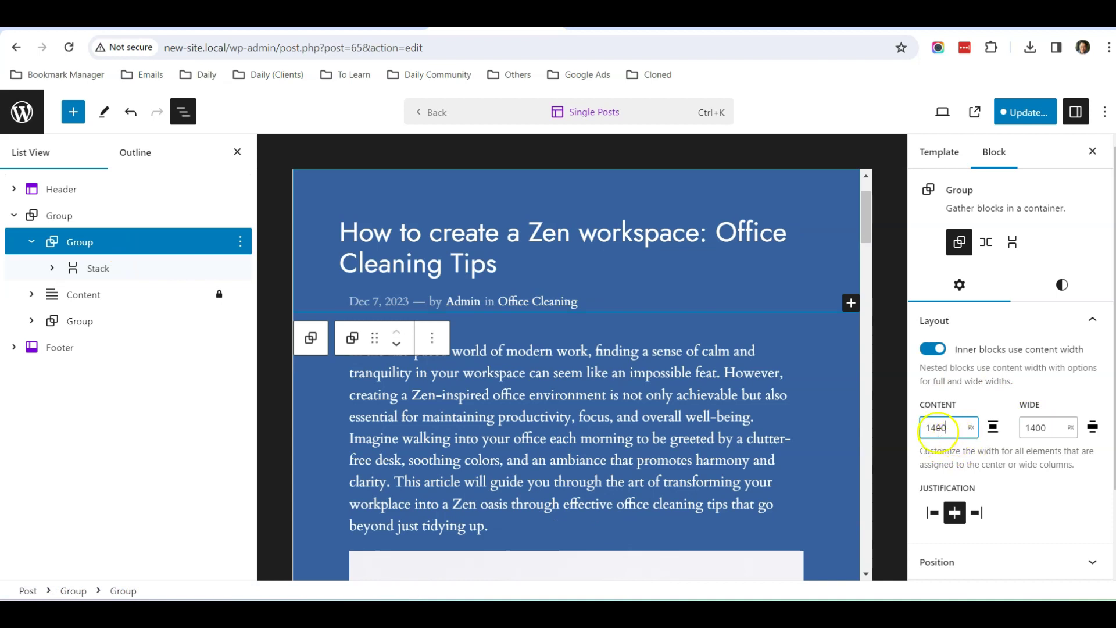
Step: Give the post Content block a 1400 px content width and save the template
left_click(66, 299)
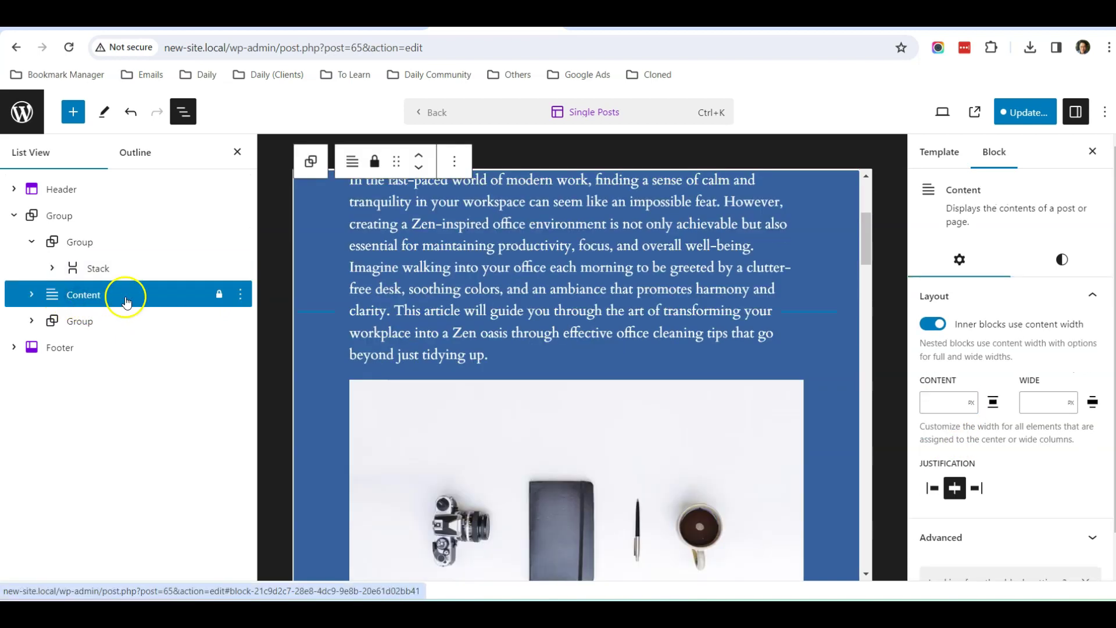
left_click(932, 401)
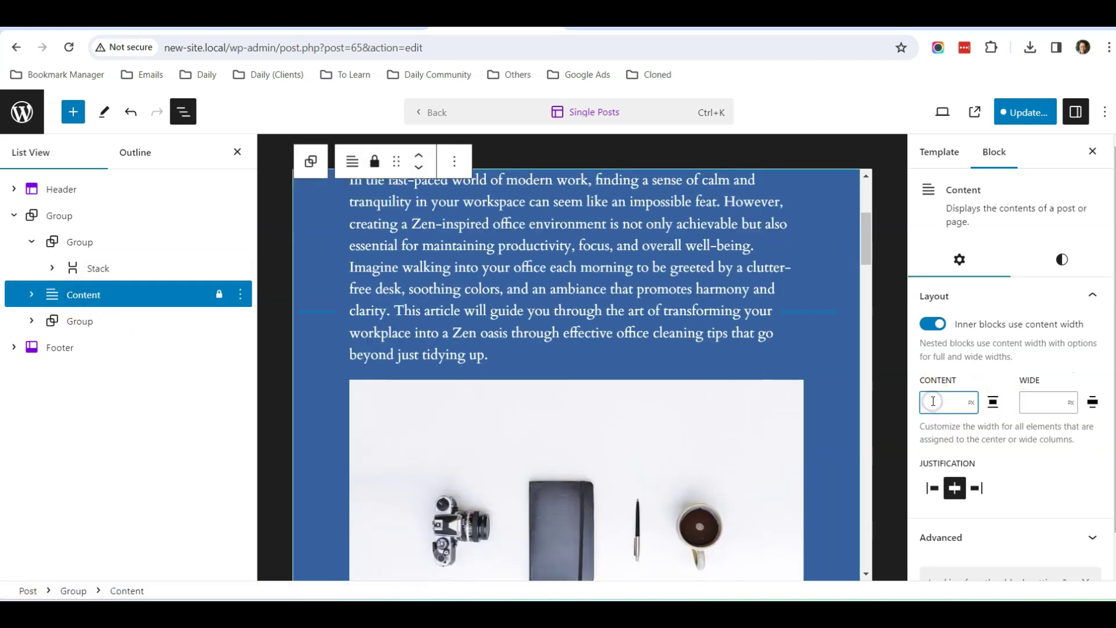
type("1400")
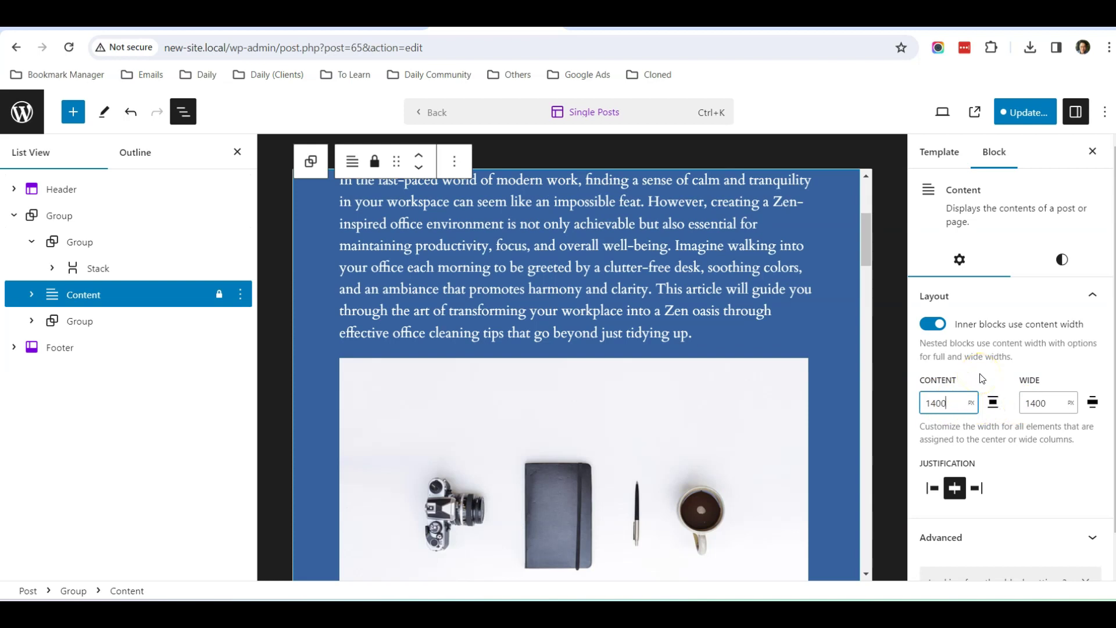
left_click(1021, 112)
left_click(987, 114)
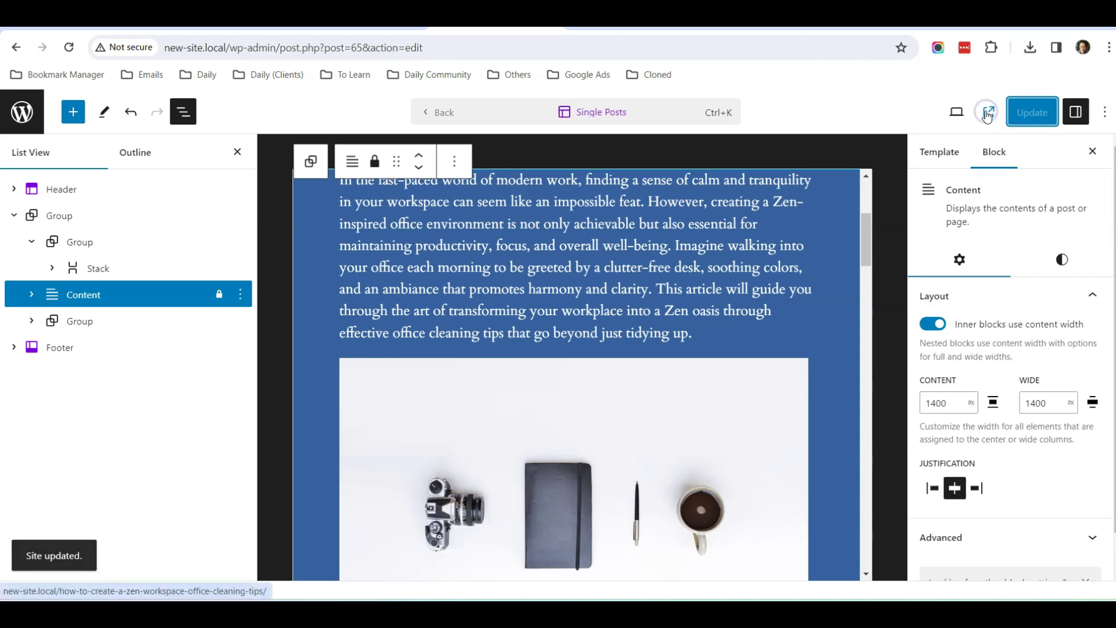
Step: Review the live Zen workspace post now spread across the 1400 px layout
left_click(618, 24)
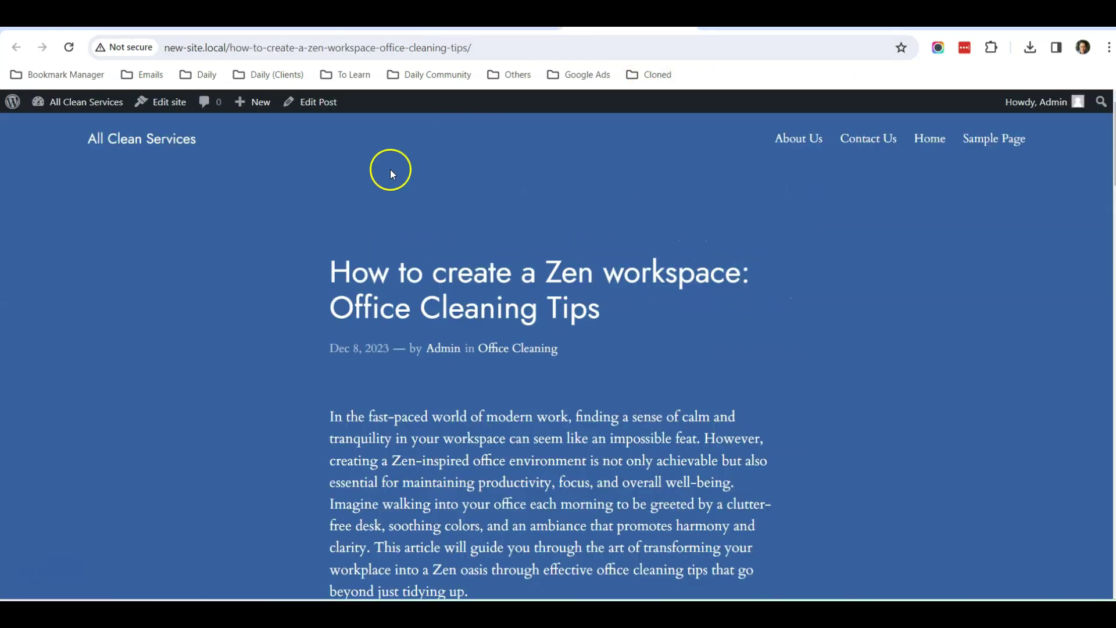
left_click(145, 149)
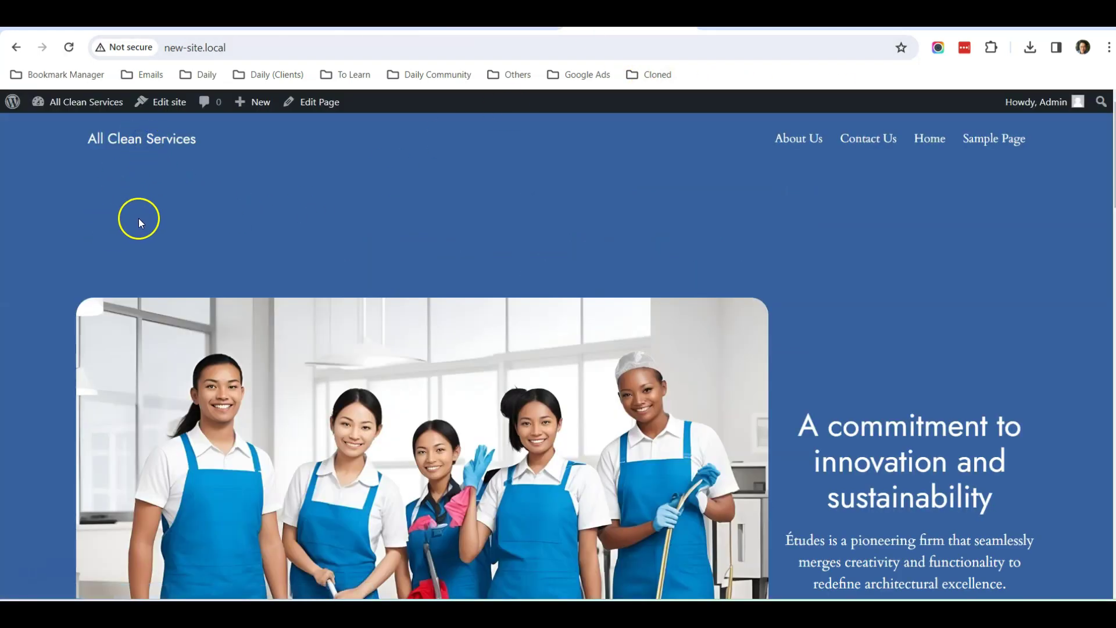
left_click(16, 47)
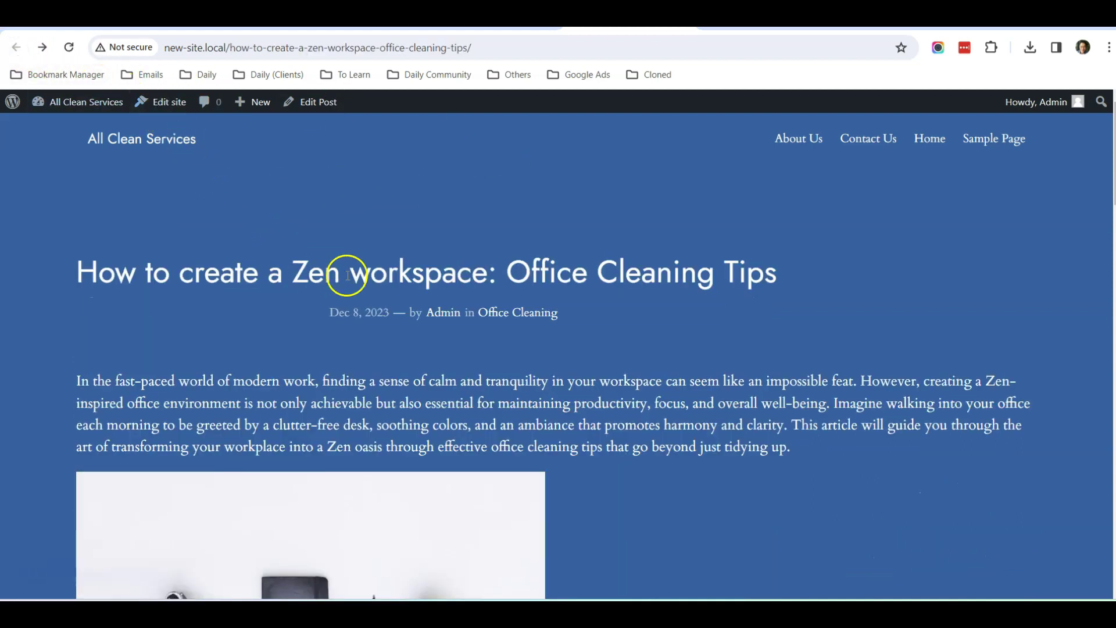
scroll(221, 264, "down", 3)
scroll(192, 249, "up", 3)
scroll(755, 285, "down", 9)
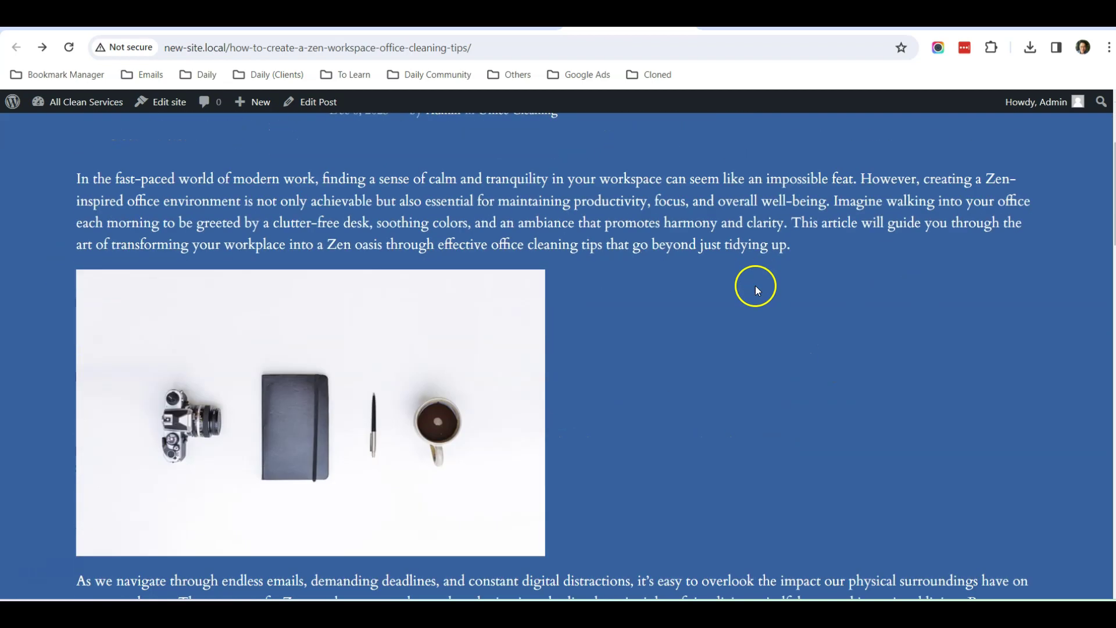
scroll(738, 289, "up", 5)
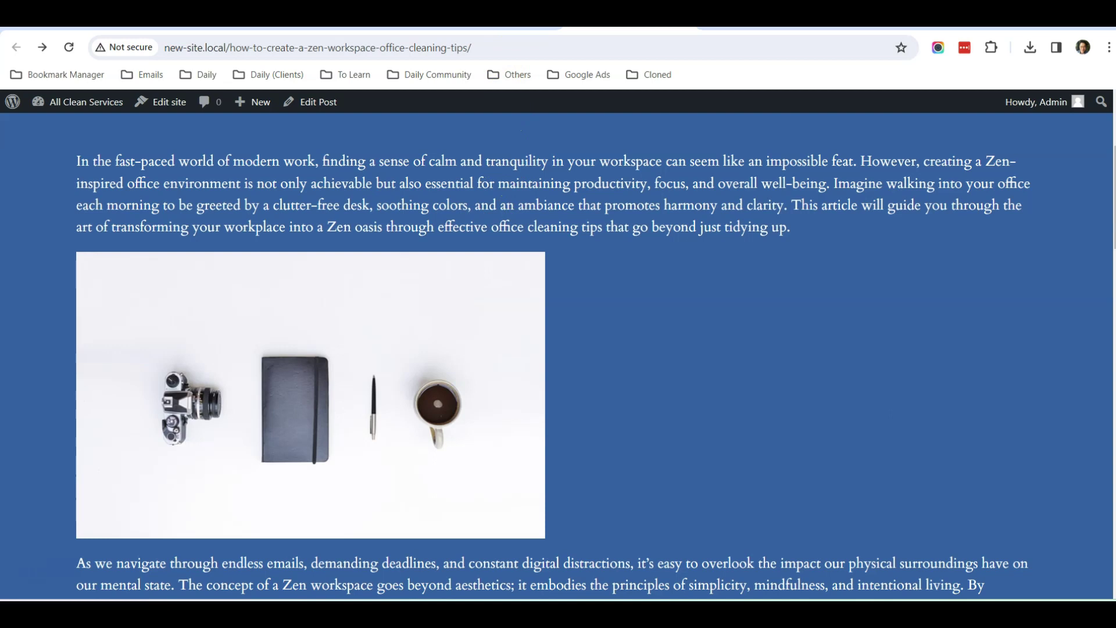
Step: Align the desk image left so the paragraph wraps beside it, and update the post
scroll(540, 217, "down", 3)
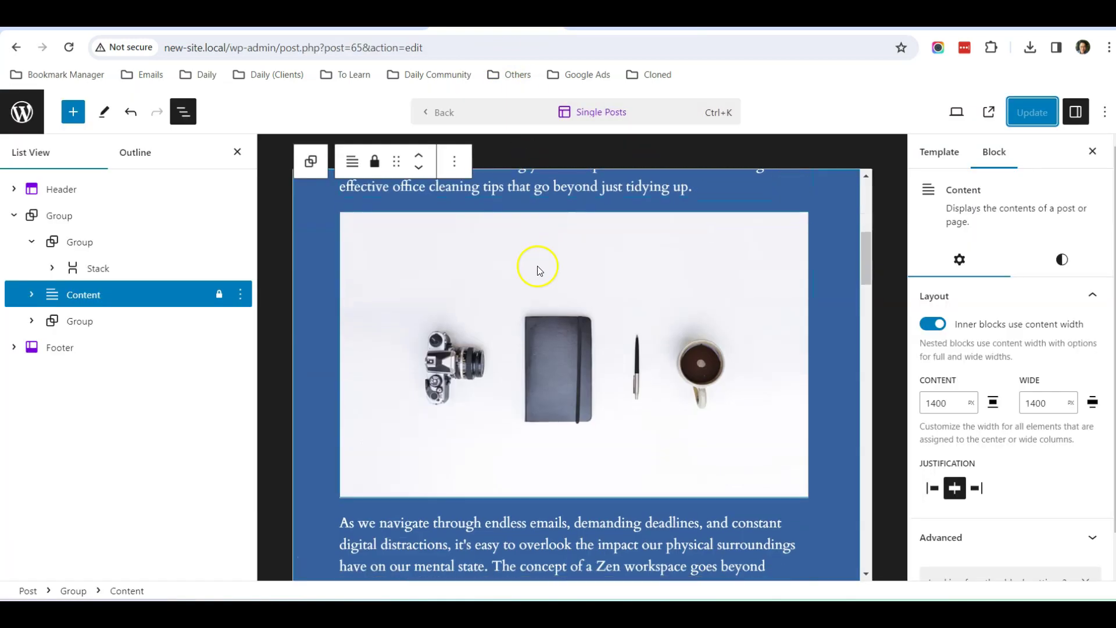
left_click(510, 315)
scroll(510, 308, "up", 2)
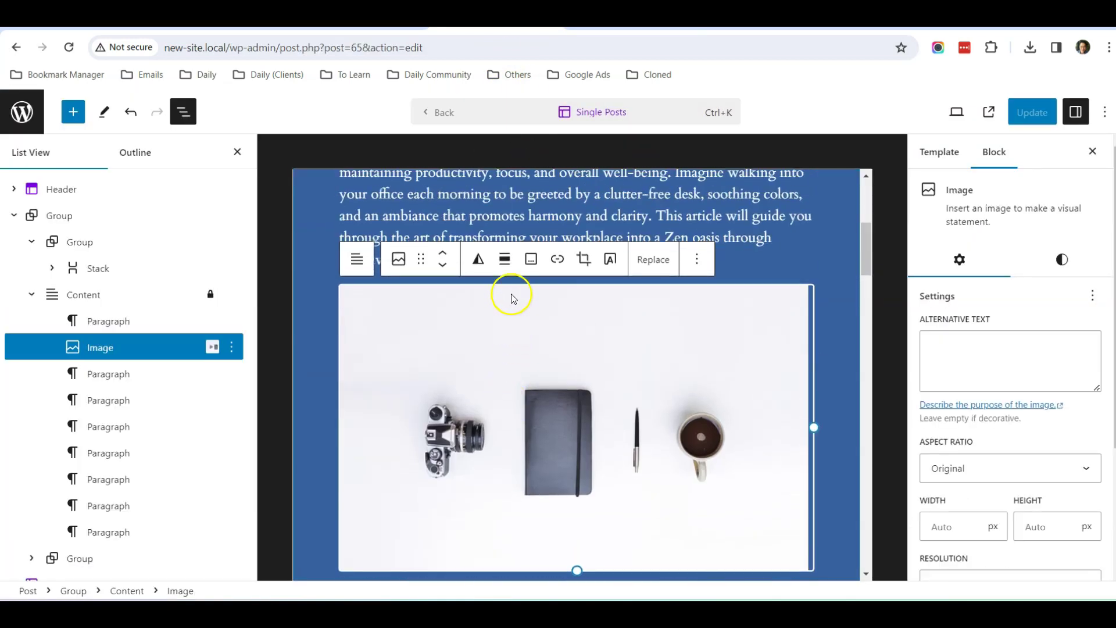
left_click(237, 152)
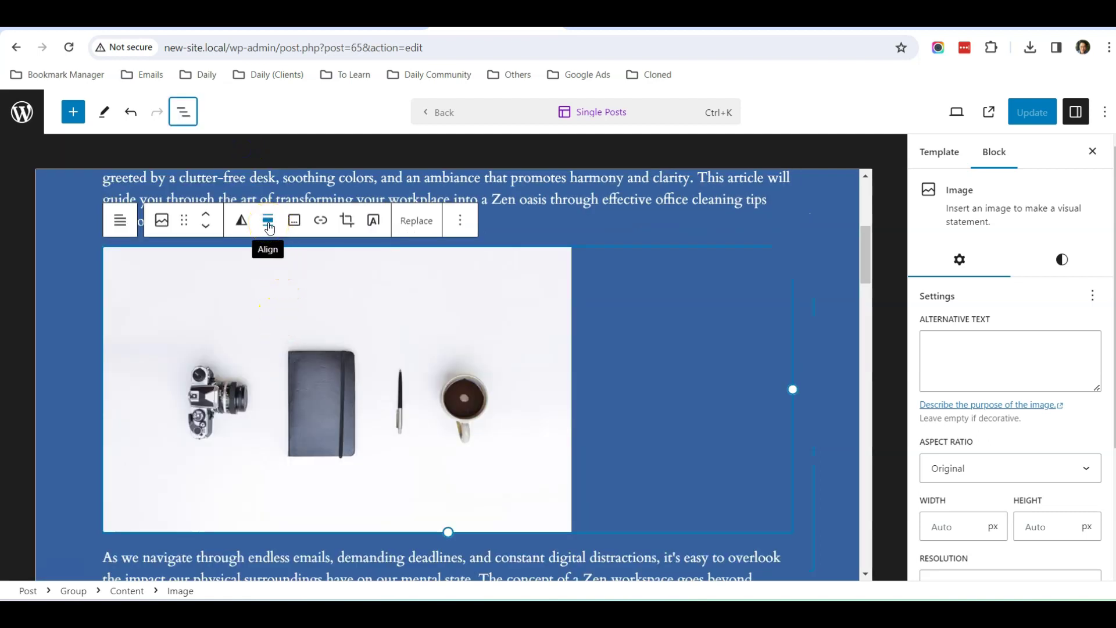
left_click(269, 226)
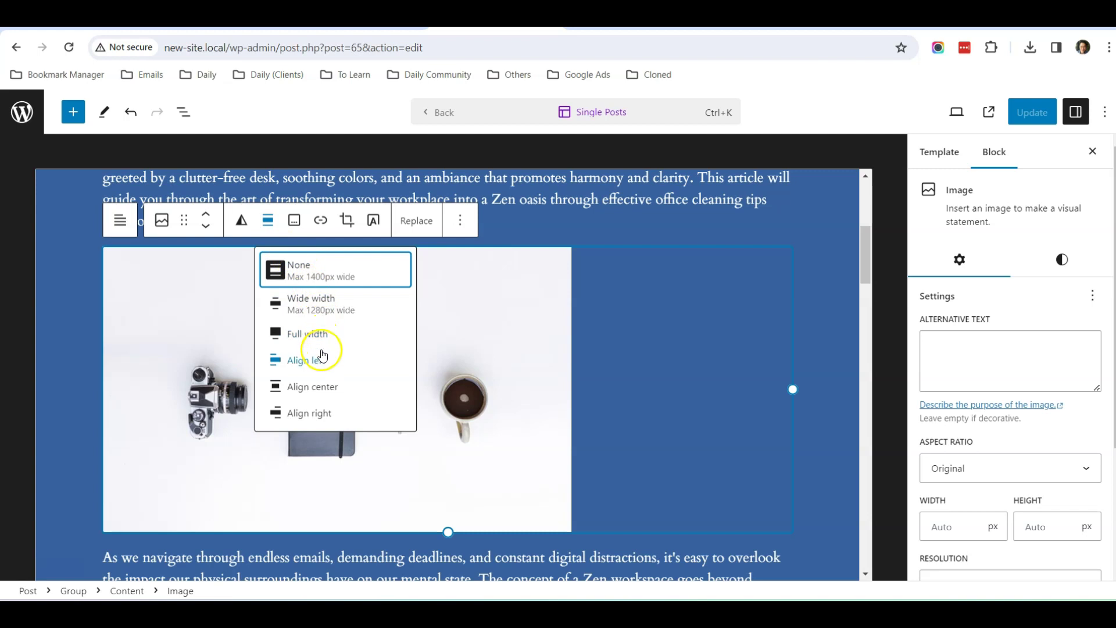
left_click(309, 362)
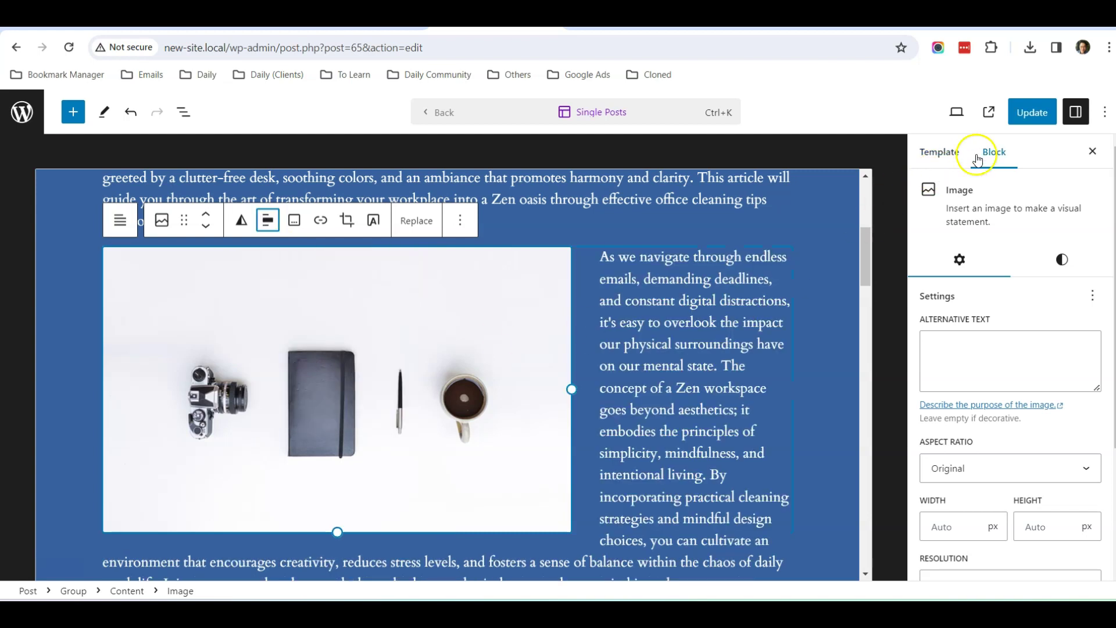
left_click(1028, 113)
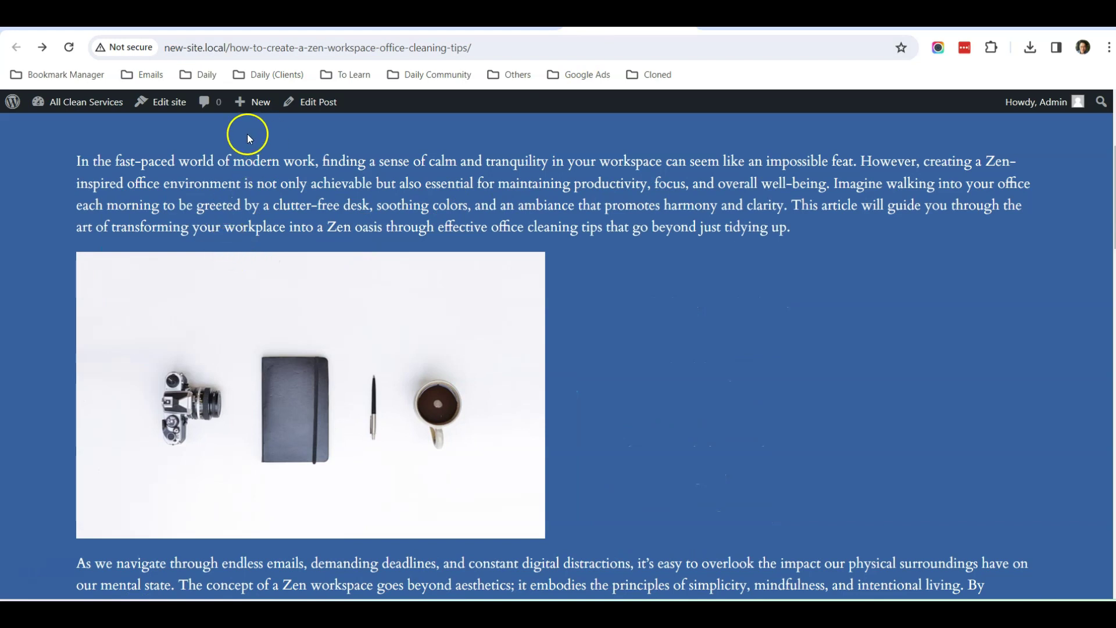
Step: Reload the live post to confirm text wraps around the left-aligned image, then return to the editor
left_click(69, 47)
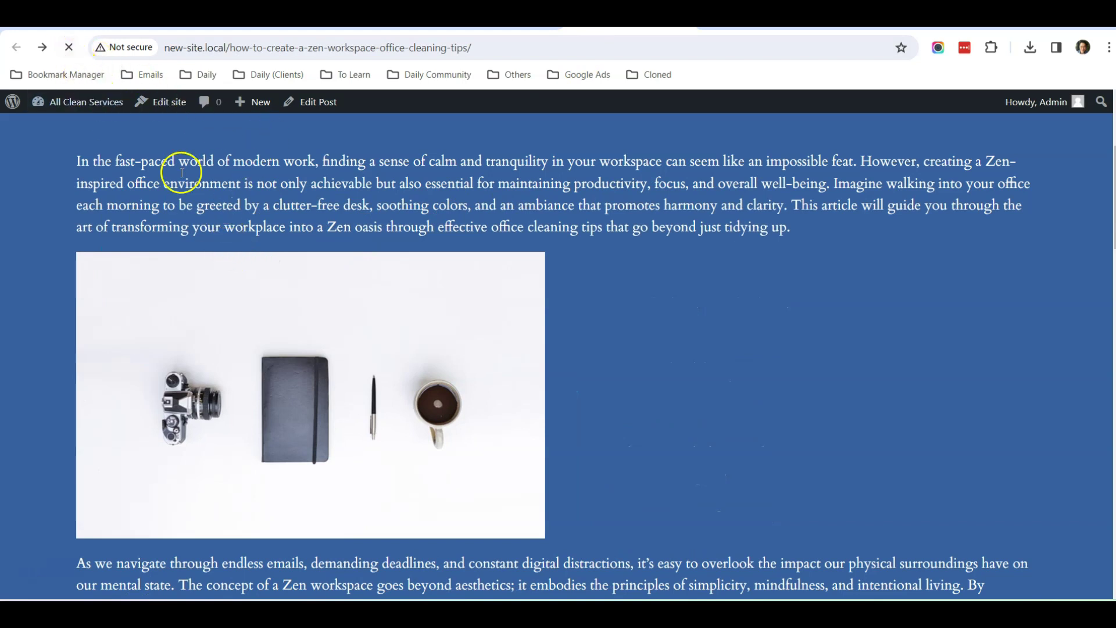
scroll(618, 322, "down", 3)
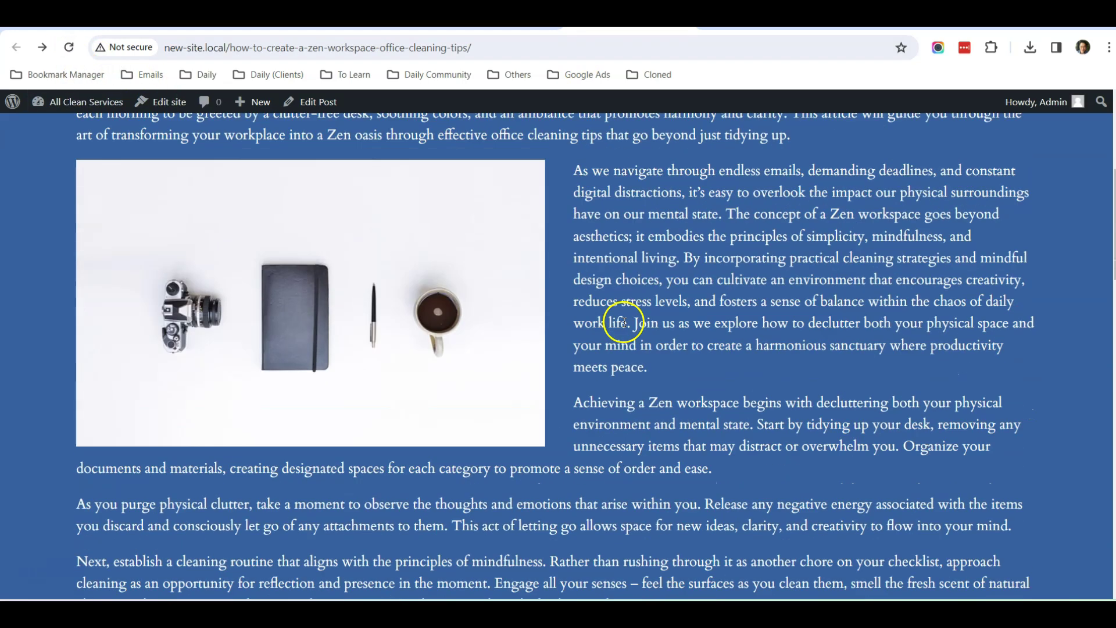
scroll(613, 326, "up", 3)
scroll(667, 384, "down", 8)
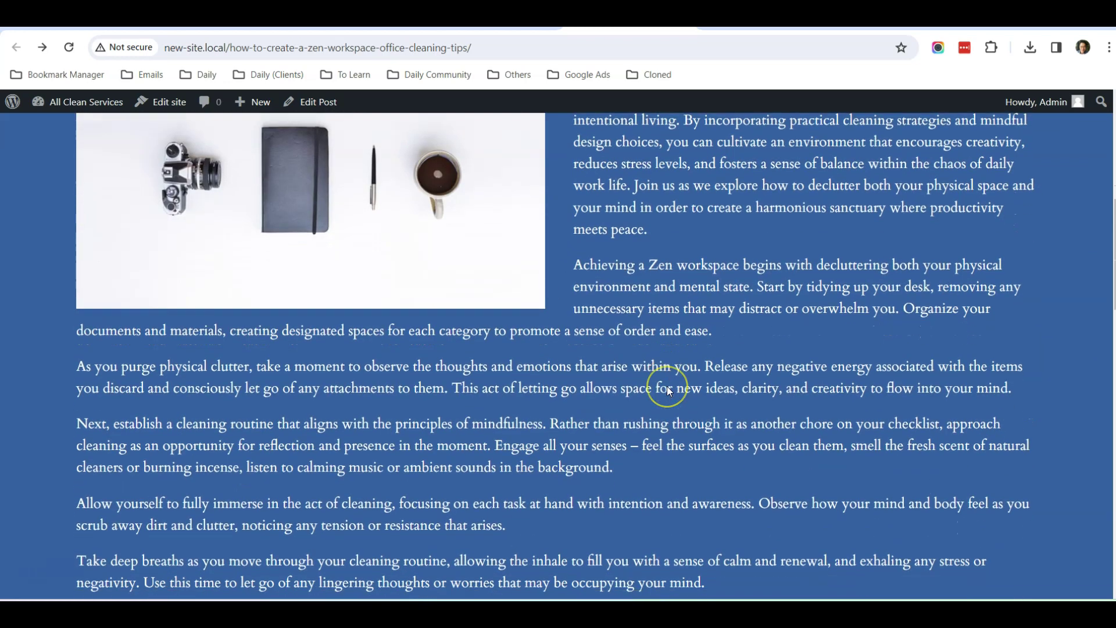
scroll(668, 388, "up", 4)
scroll(667, 386, "up", 8)
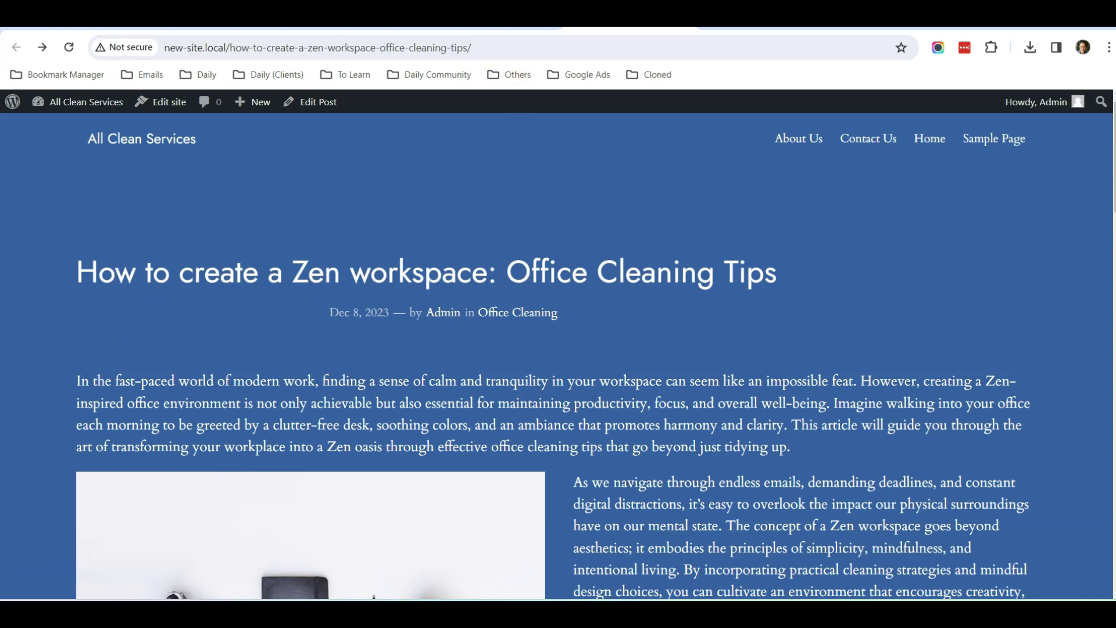
left_click(493, 23)
scroll(672, 371, "up", 5)
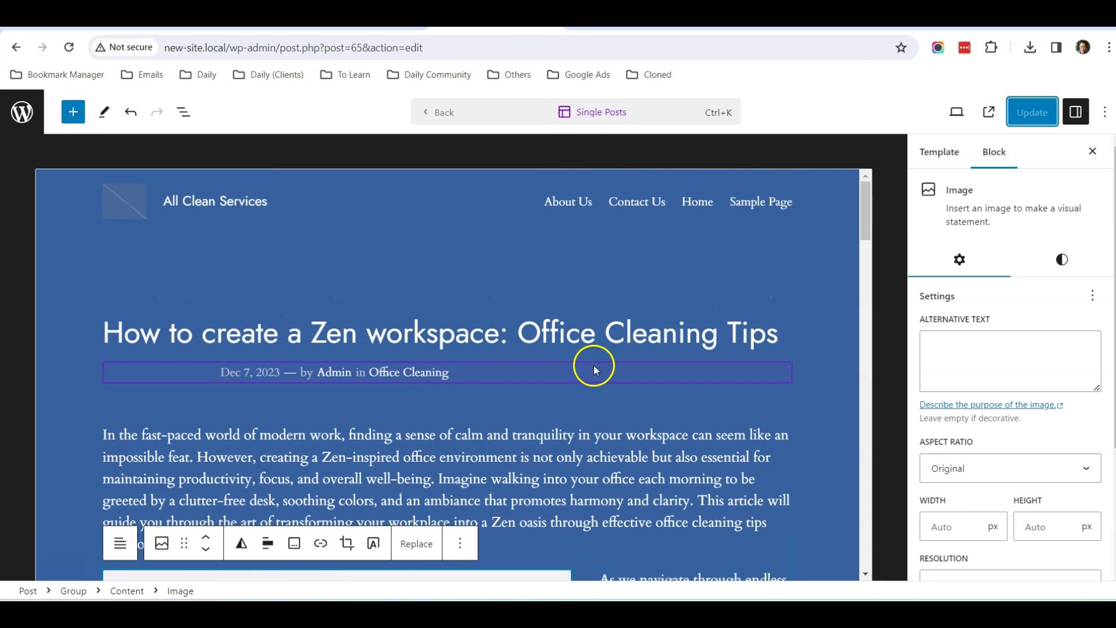
Step: Justify the Post Meta inner Group left in Single Posts, save, and reopen the live post
left_click(936, 154)
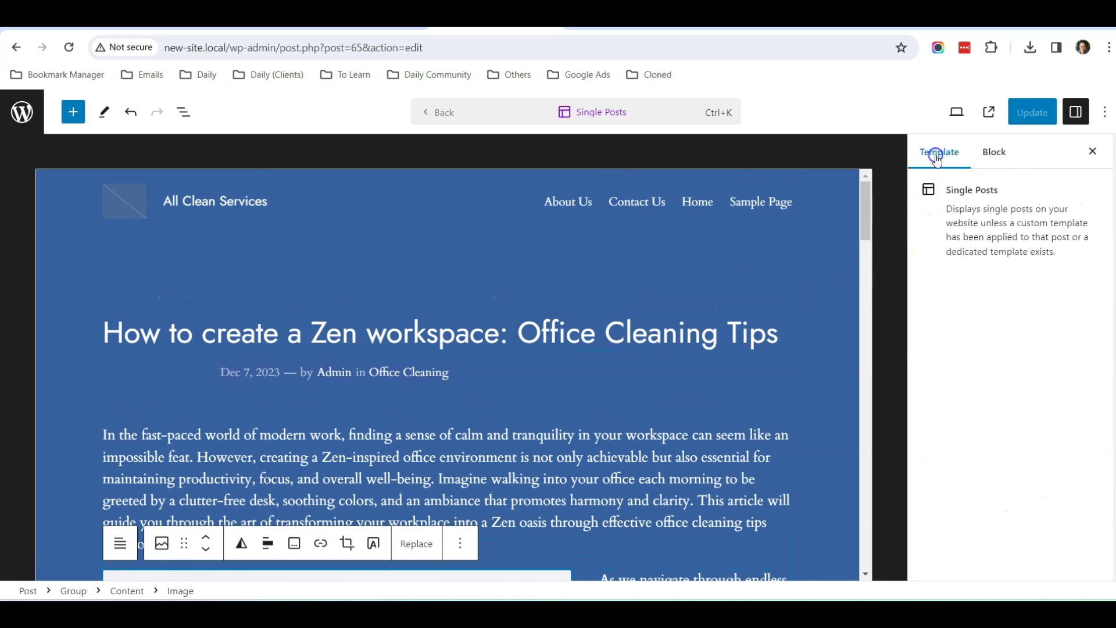
left_click(476, 369)
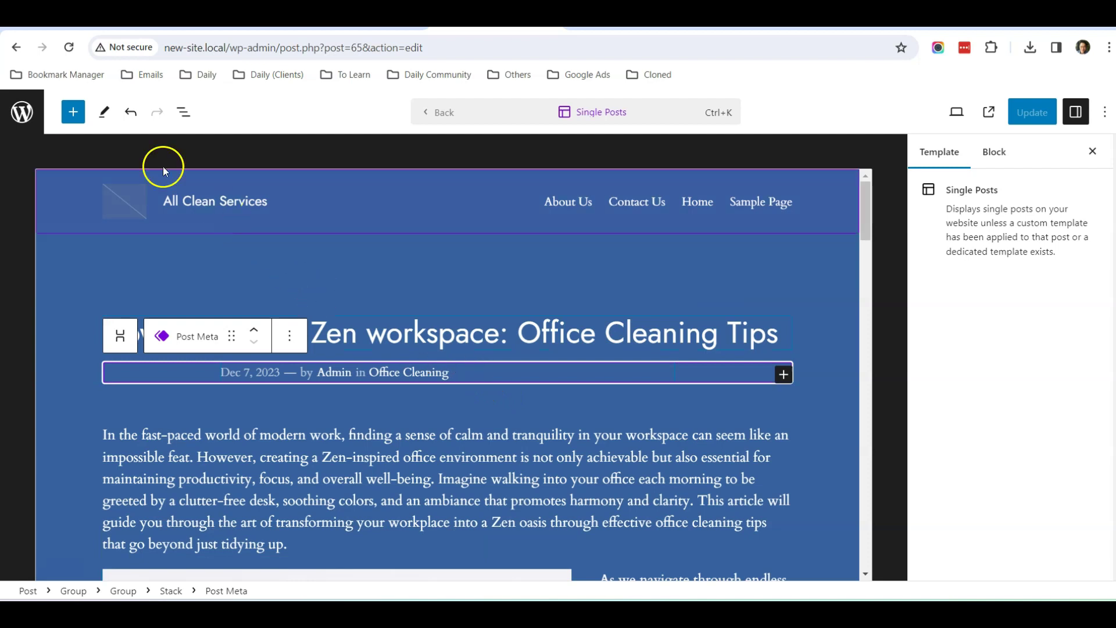
left_click(192, 119)
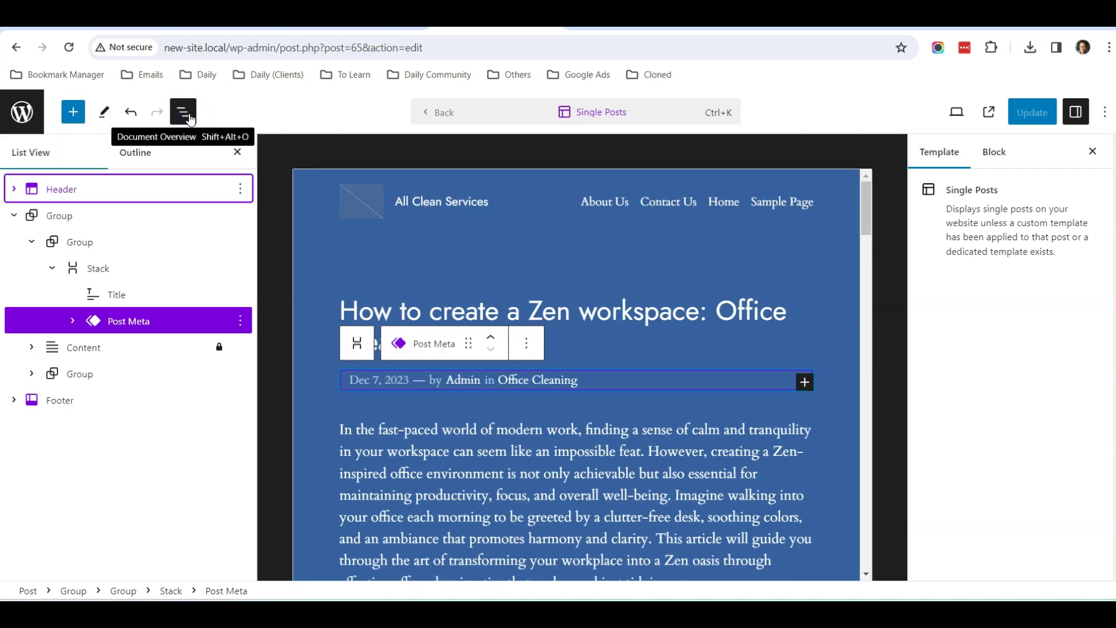
left_click(132, 327)
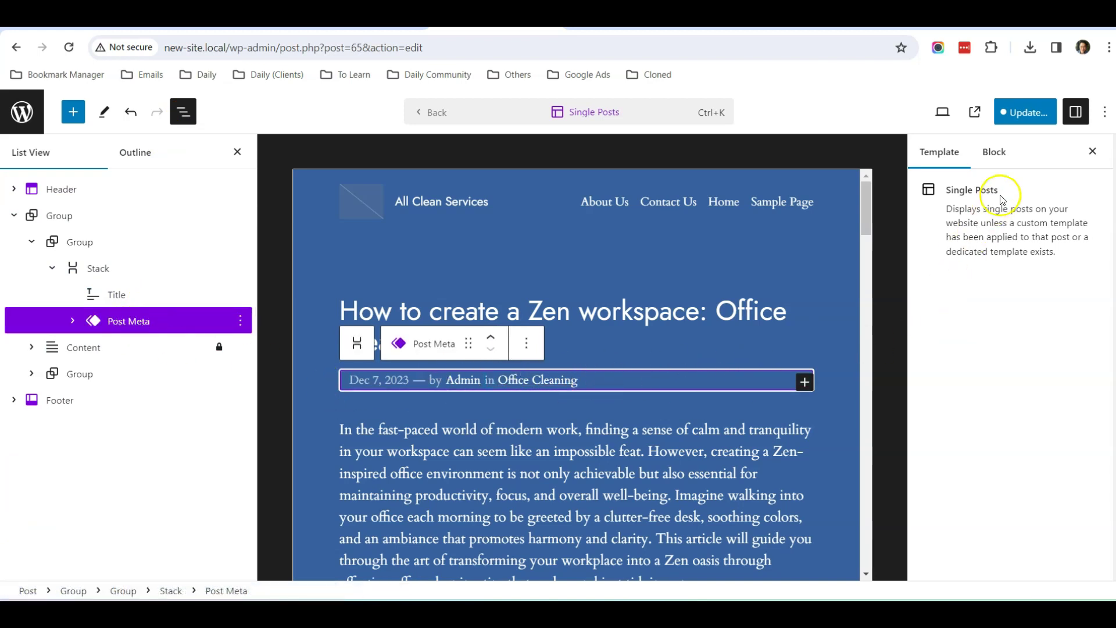
left_click(995, 154)
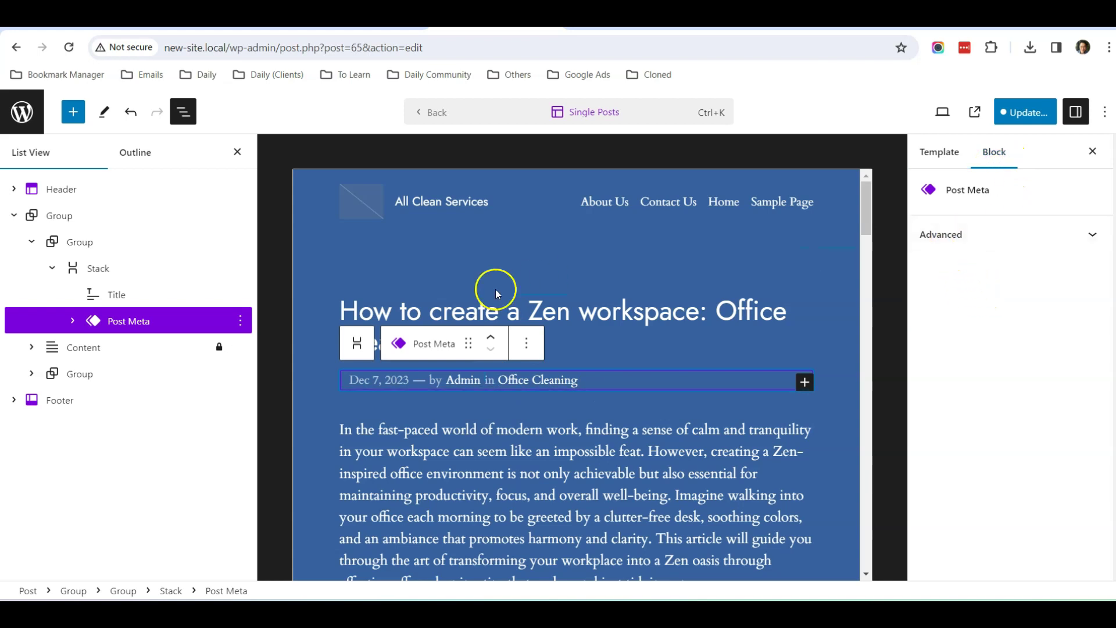
left_click(74, 321)
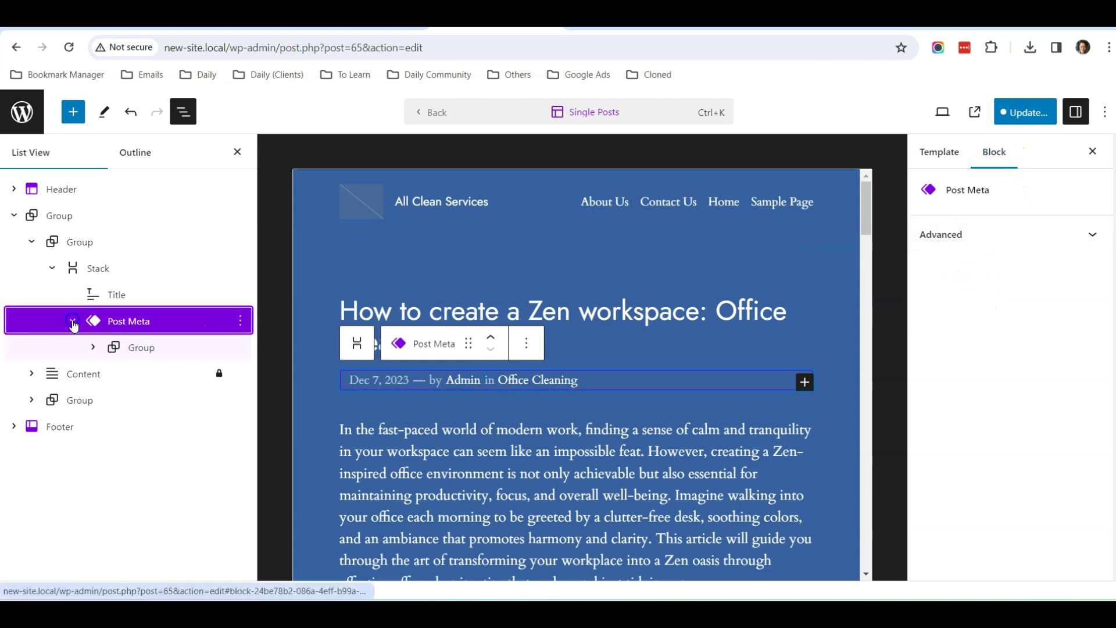
left_click(141, 350)
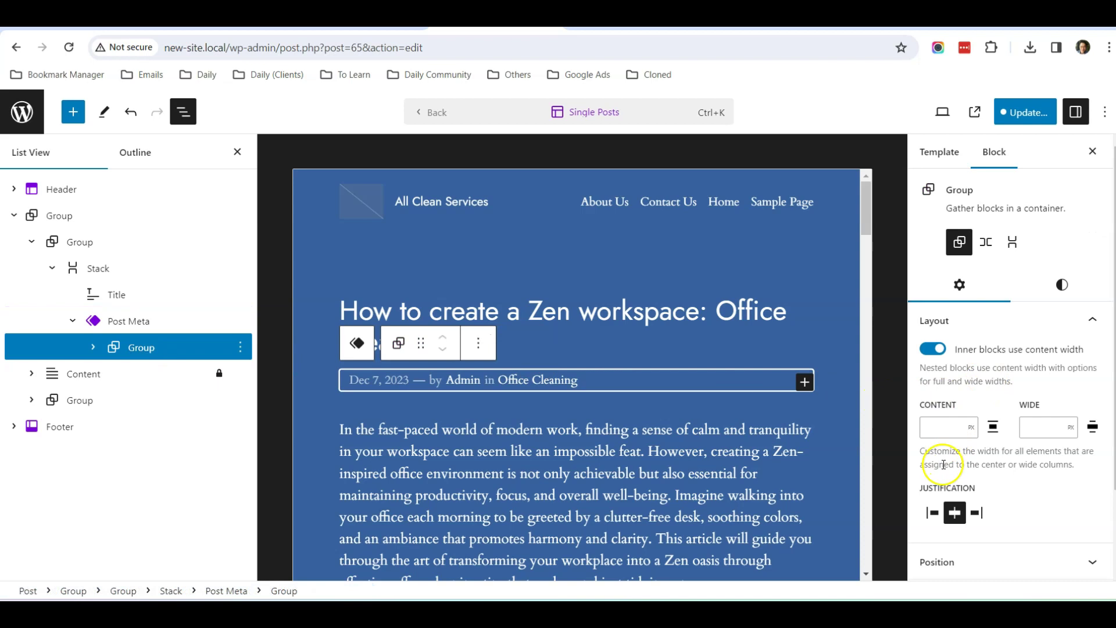
left_click(933, 515)
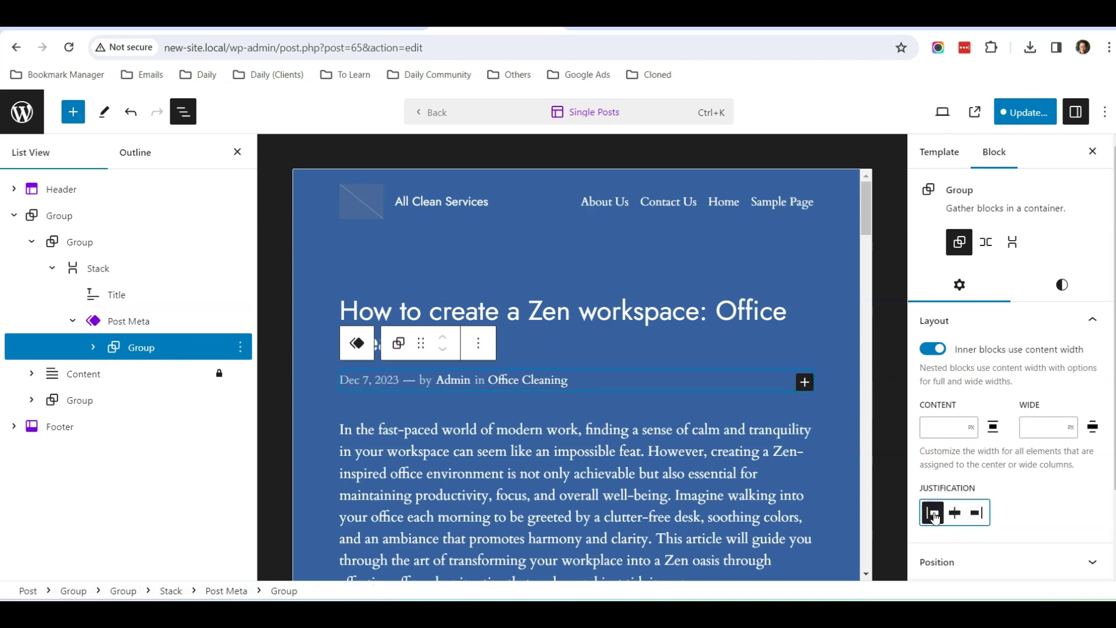
left_click(1021, 113)
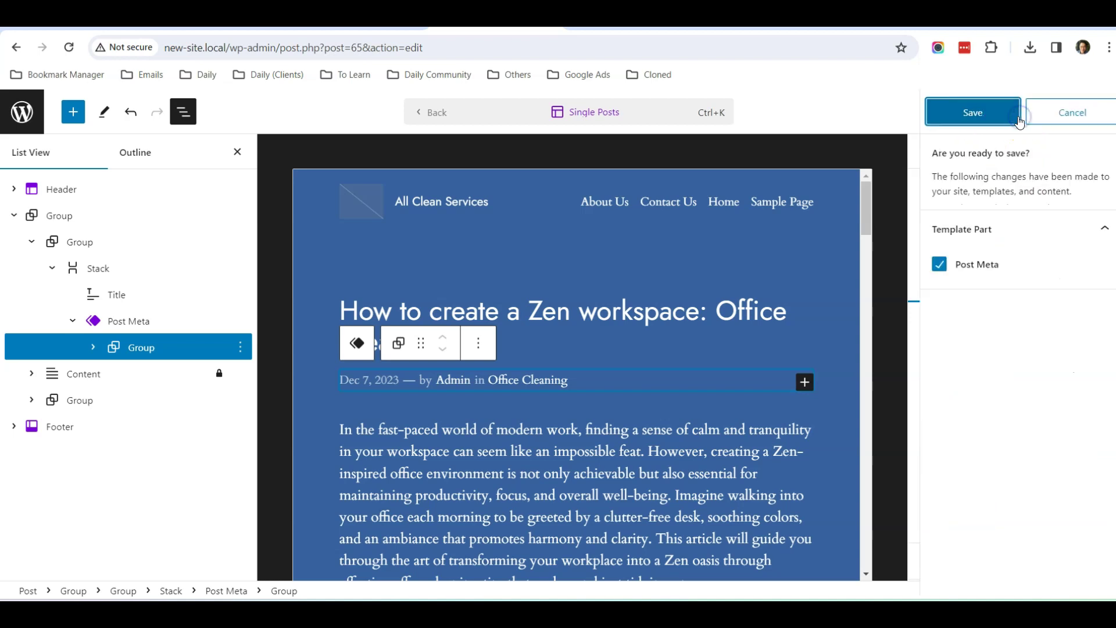
left_click(1019, 116)
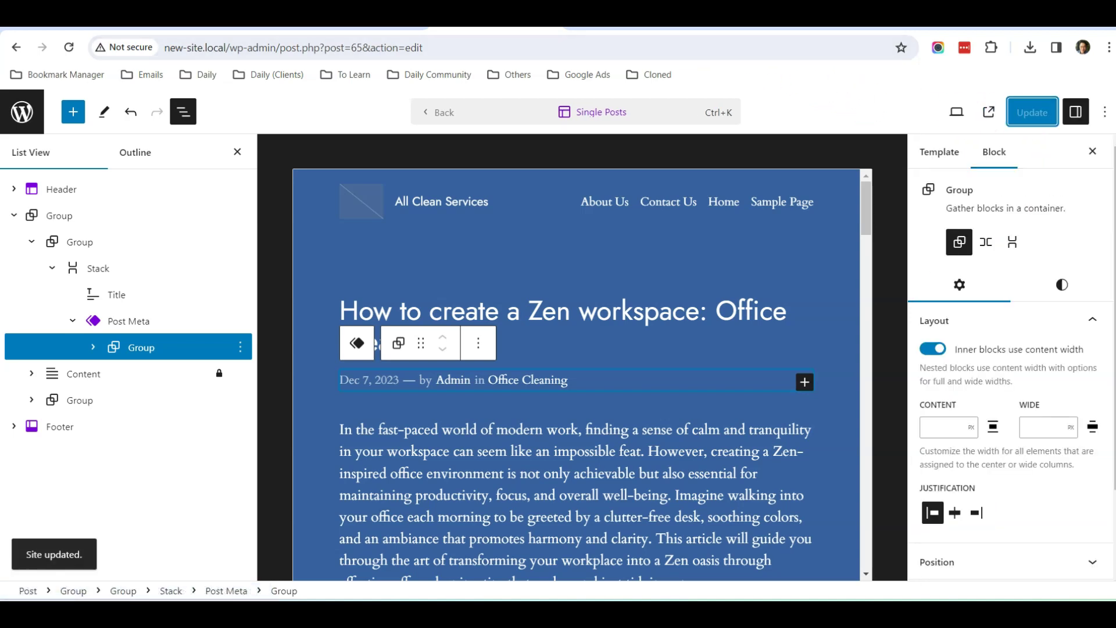
left_click(628, 15)
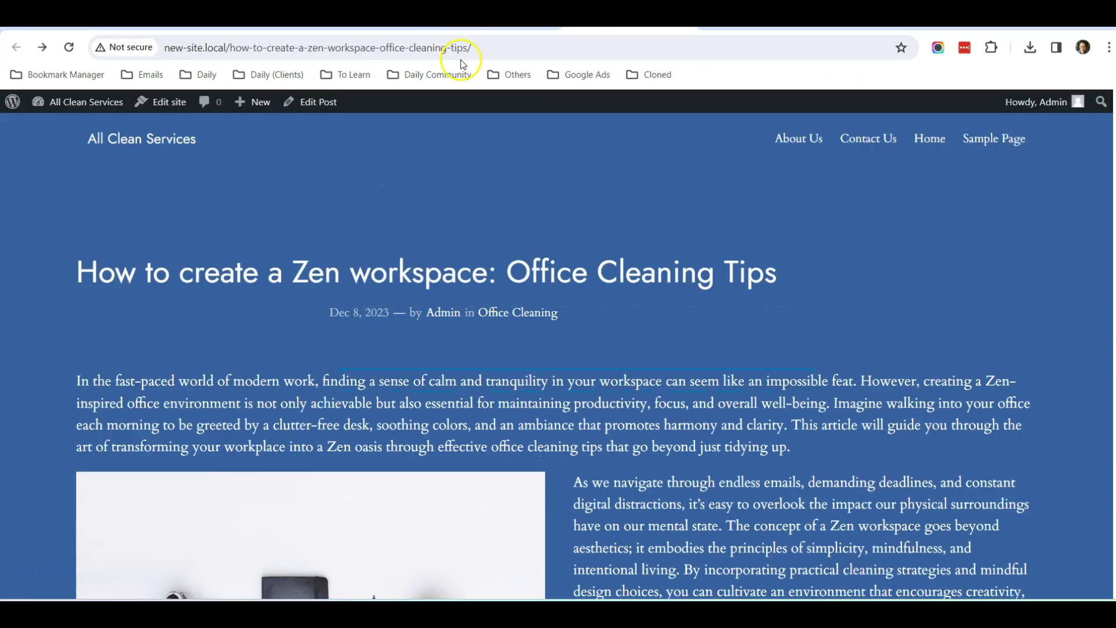
Step: Reload the live post and scroll through it to confirm the date, author and category line is left-aligned under the title
left_click(69, 48)
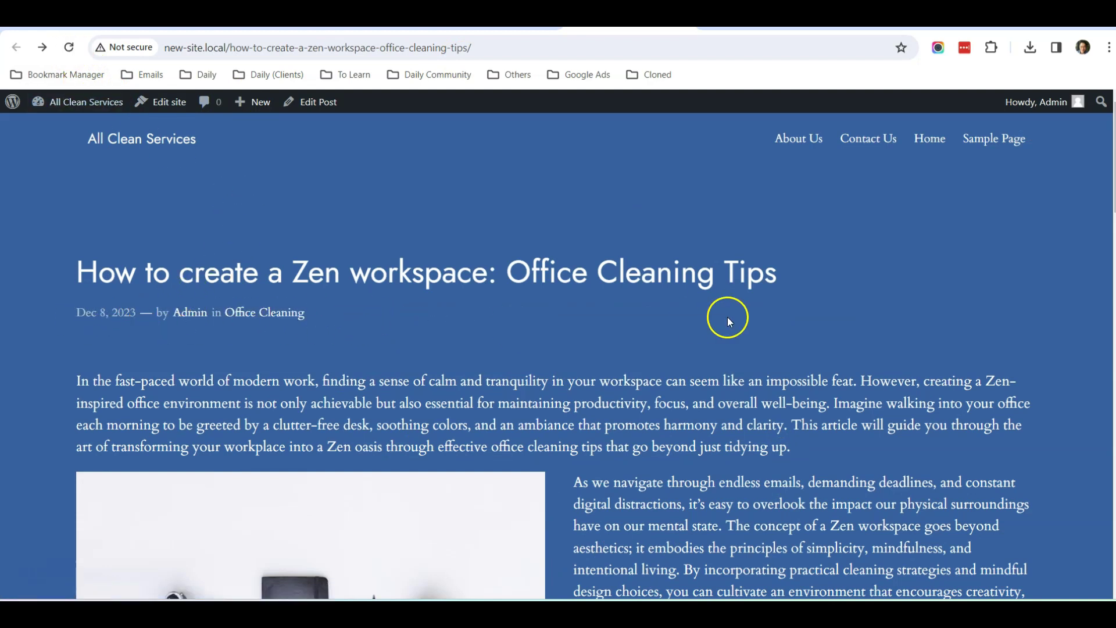
scroll(727, 316, "down", 7)
scroll(736, 323, "down", 15)
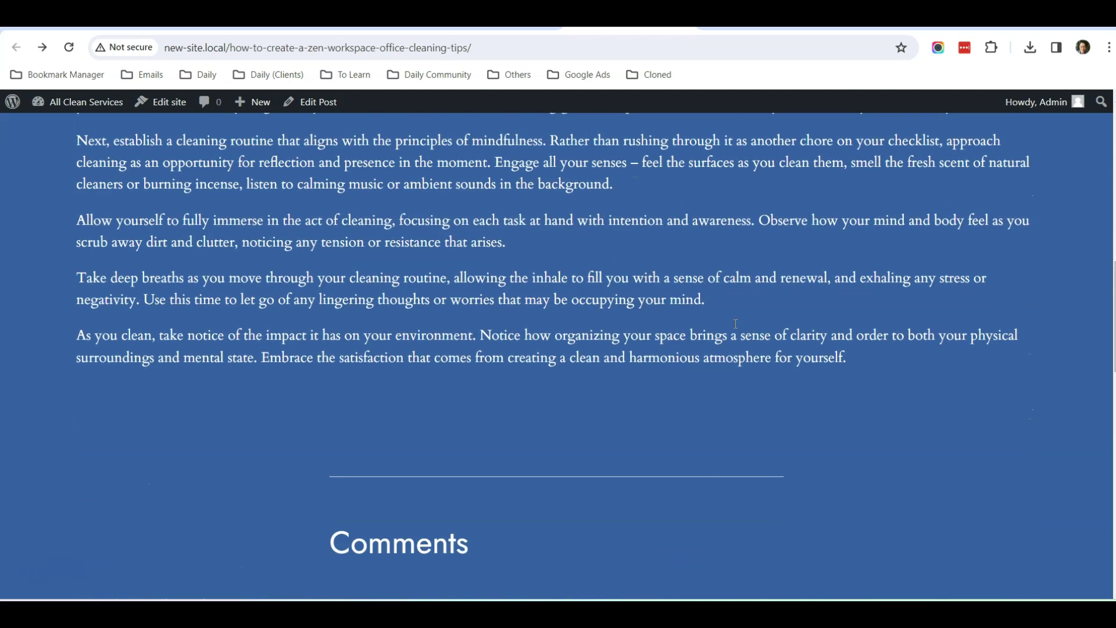
scroll(734, 323, "down", 3)
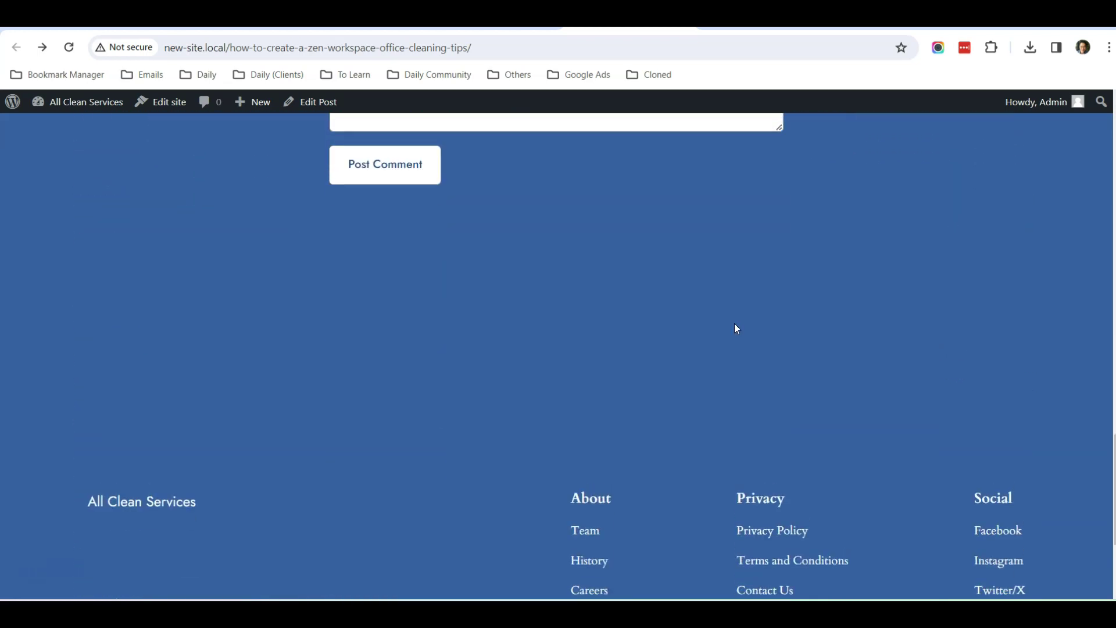
scroll(734, 323, "up", 20)
scroll(734, 324, "up", 3)
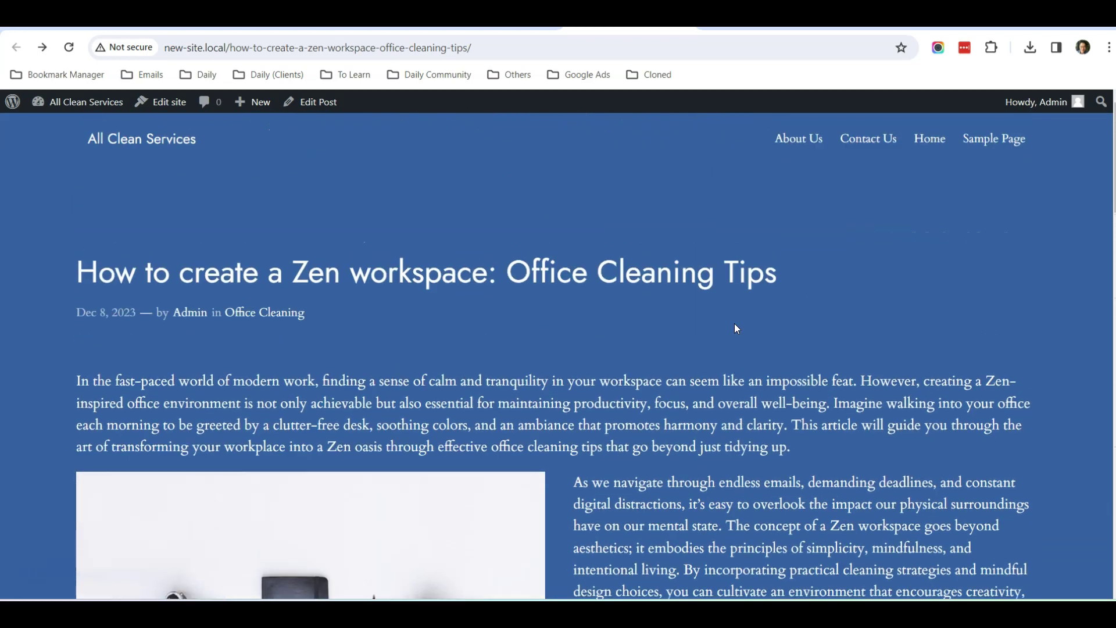
scroll(688, 410, "down", 4)
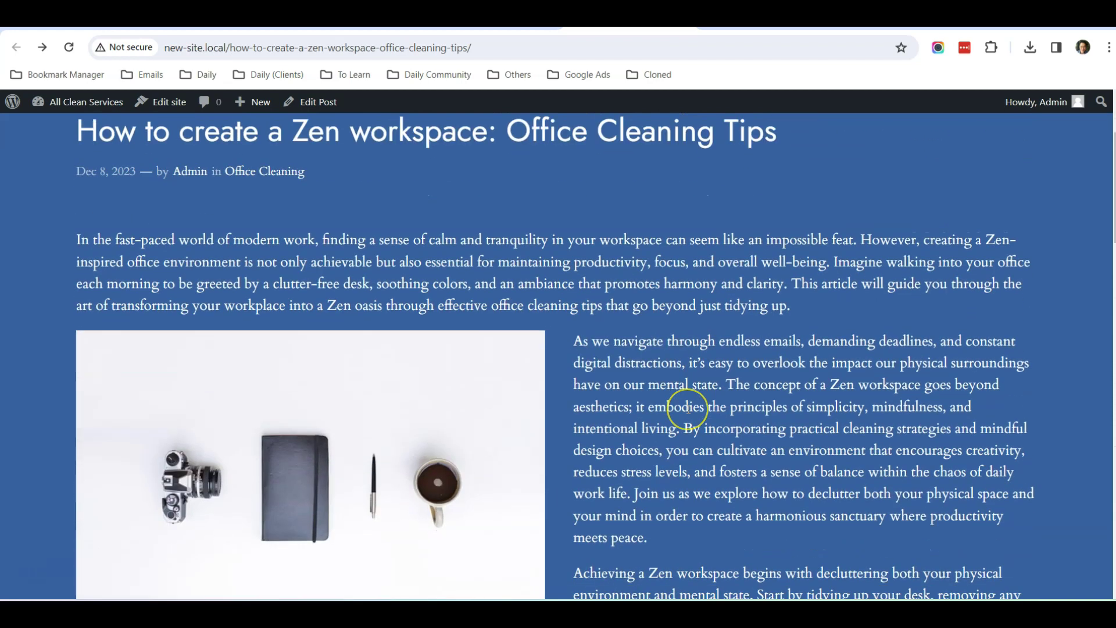
scroll(687, 416, "down", 6)
scroll(688, 410, "up", 8)
scroll(688, 410, "up", 2)
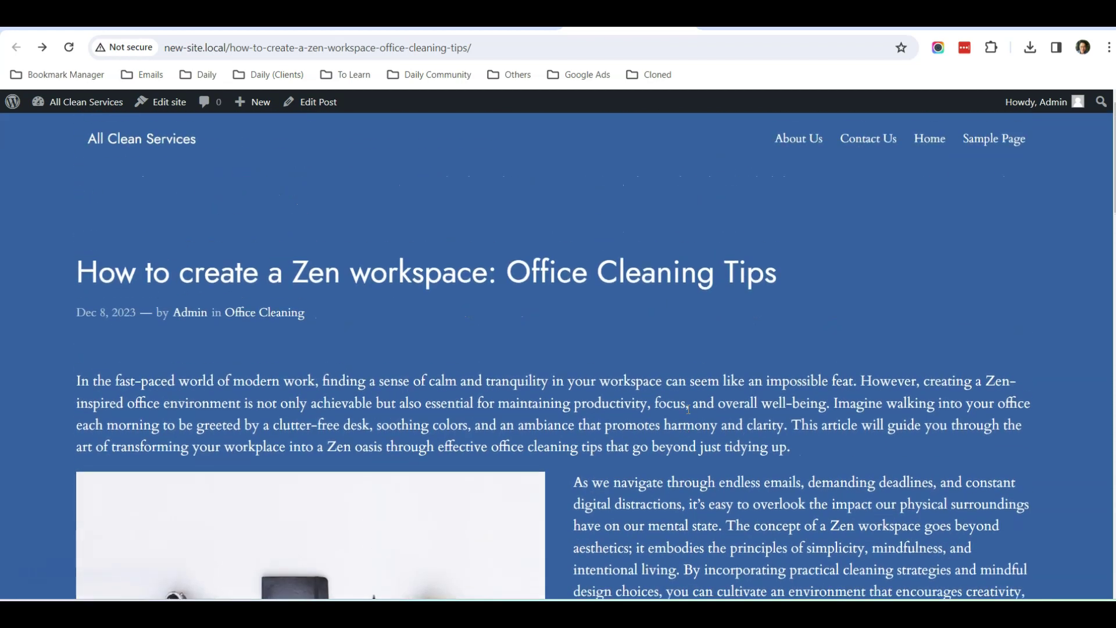